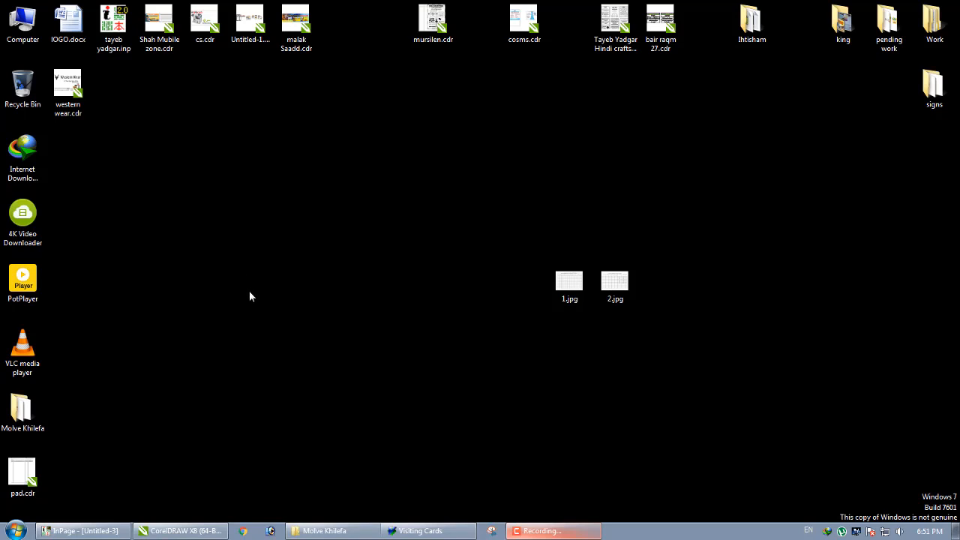
Switch to the blank CorelDRAW document and set its page size to A4
{"action": "key", "text": "alt+Tab"}
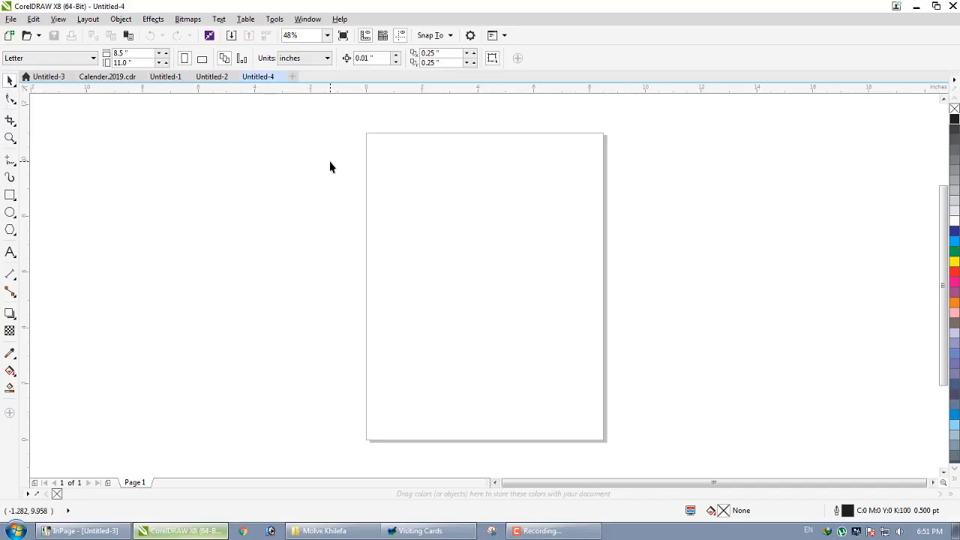
{"action": "left_click", "coordinate": [54, 58]}
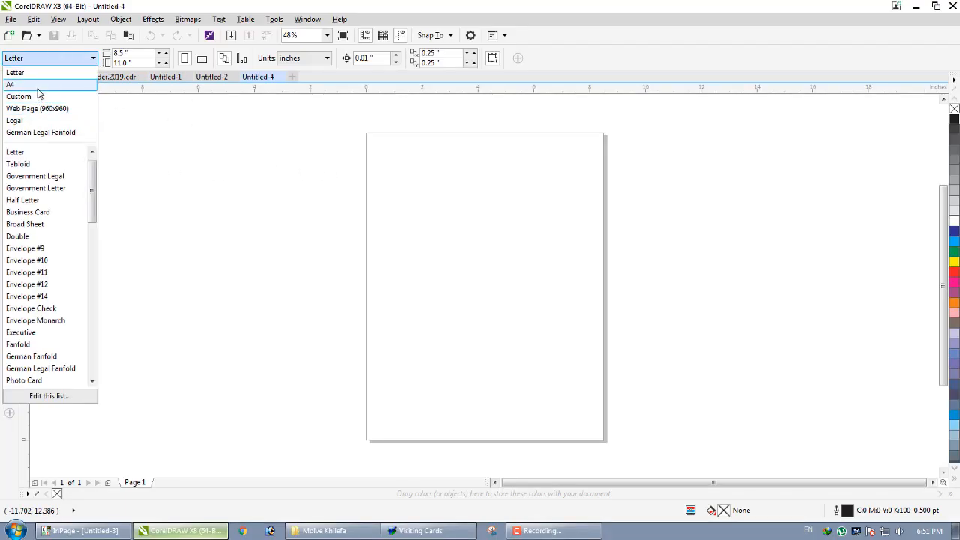
{"action": "left_click", "coordinate": [30, 85]}
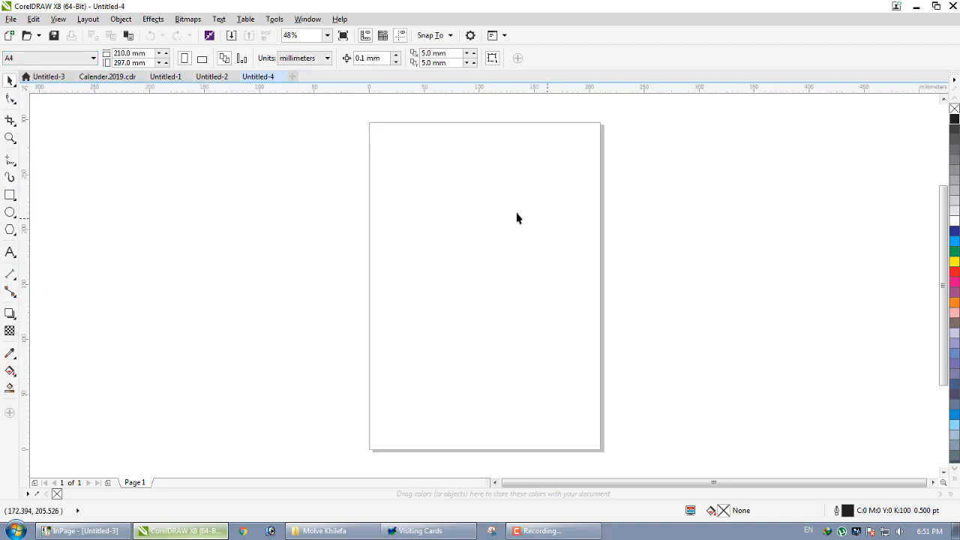
Add a page-sized rectangle and scale it down about its centre to about 88%
{"action": "double_click", "coordinate": [9, 194]}
{"action": "left_click", "coordinate": [8, 77]}
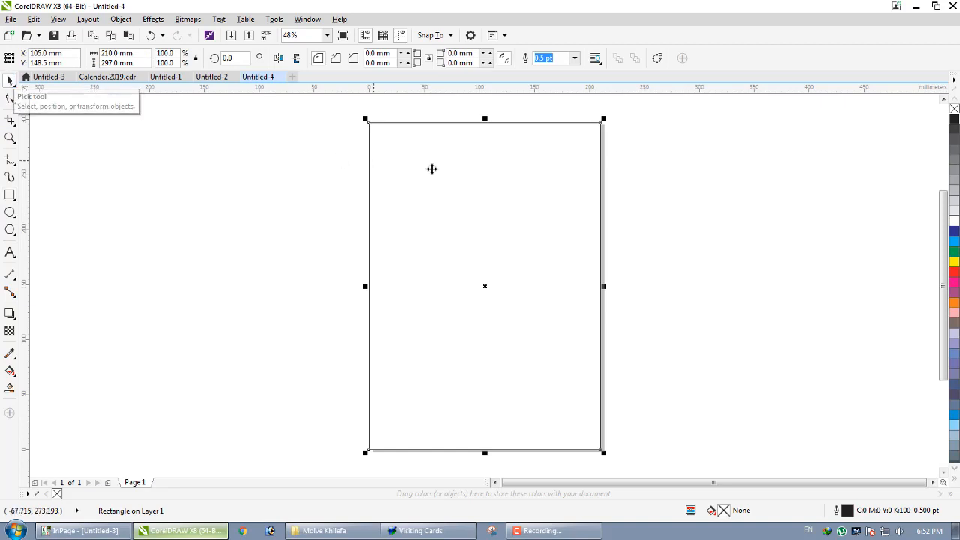
{"action": "left_click_drag", "start_coordinate": [605, 119], "coordinate": [592, 140]}
{"action": "left_click", "coordinate": [636, 147]}
{"action": "left_click", "coordinate": [578, 151]}
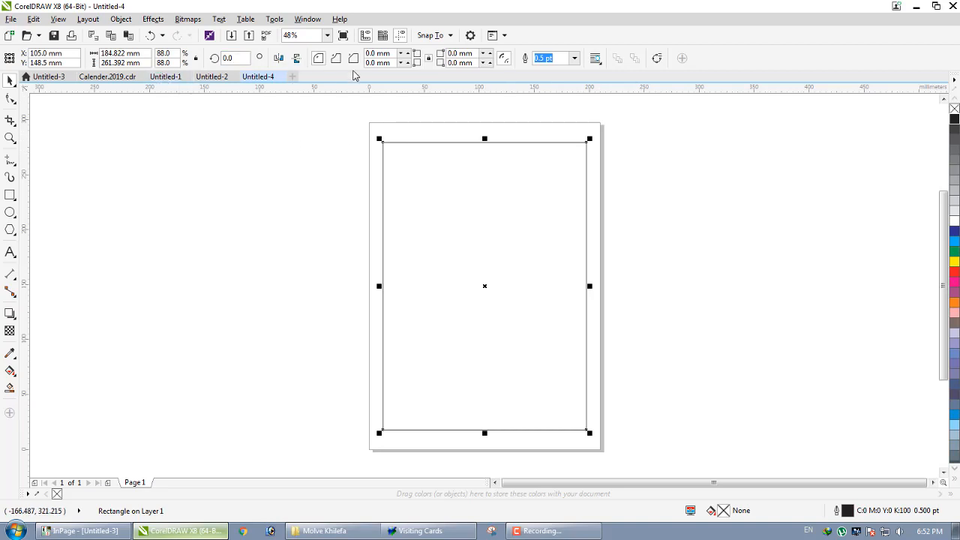
Set the document's drawing units to inches
{"action": "left_click", "coordinate": [248, 145]}
{"action": "left_click", "coordinate": [315, 58]}
{"action": "left_click", "coordinate": [307, 71]}
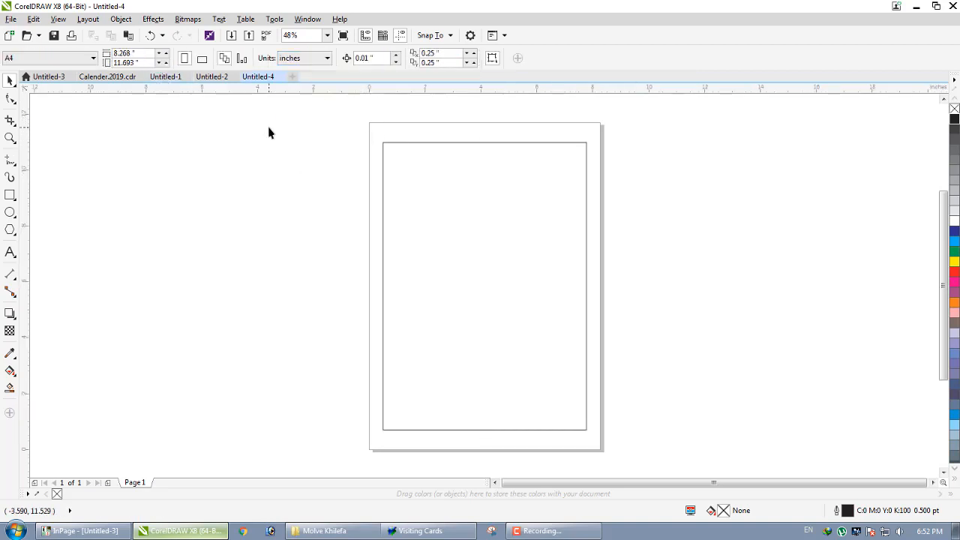
{"action": "key", "text": "F4"}
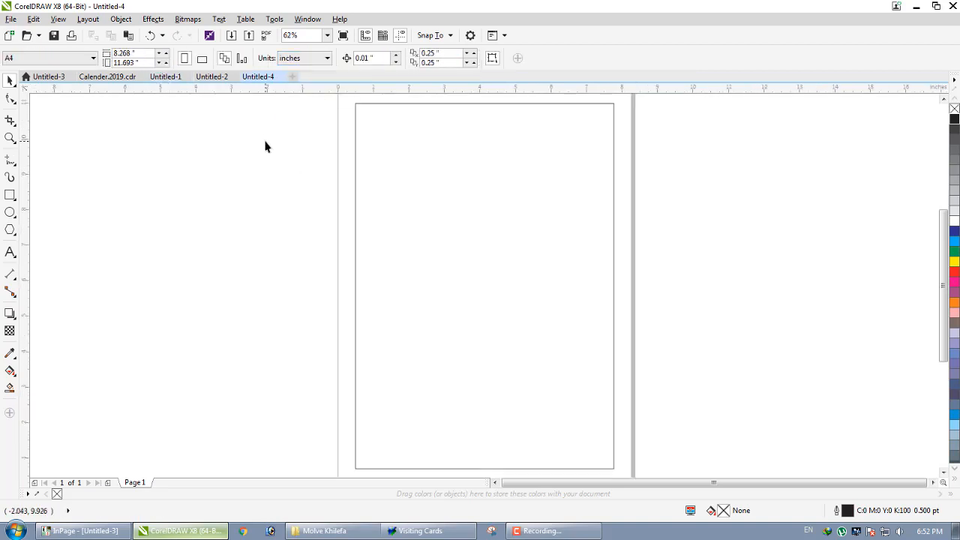
{"action": "scroll", "coordinate": [270, 139], "scroll_direction": "up", "scroll_amount": 1}
{"action": "scroll", "coordinate": [291, 133], "scroll_direction": "down", "scroll_amount": 1}
{"action": "left_click", "coordinate": [425, 164]}
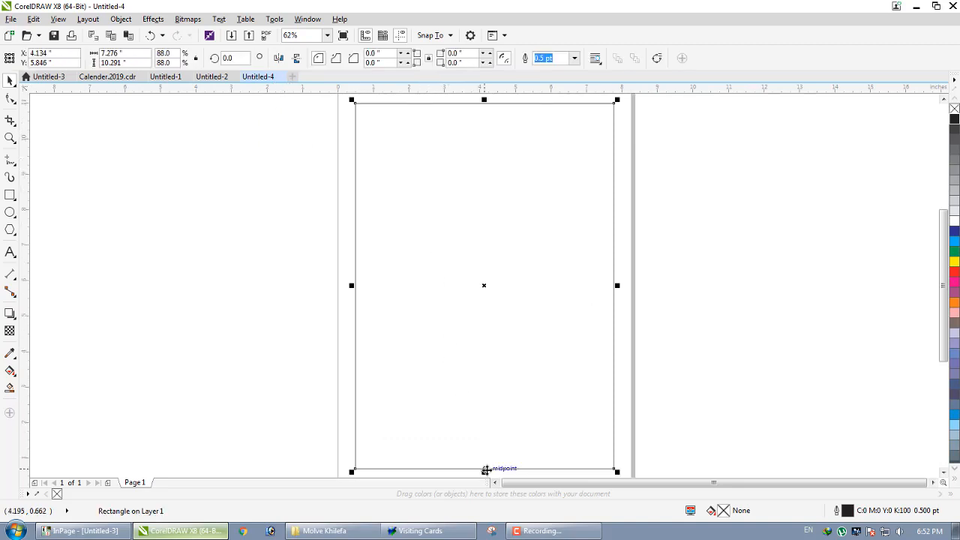
{"action": "left_click", "coordinate": [201, 218]}
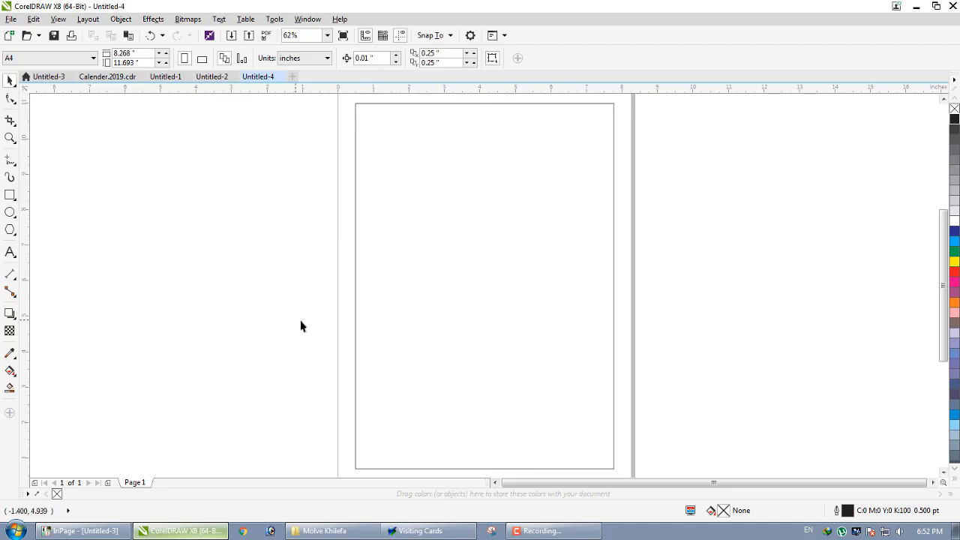
{"action": "left_click", "coordinate": [417, 336]}
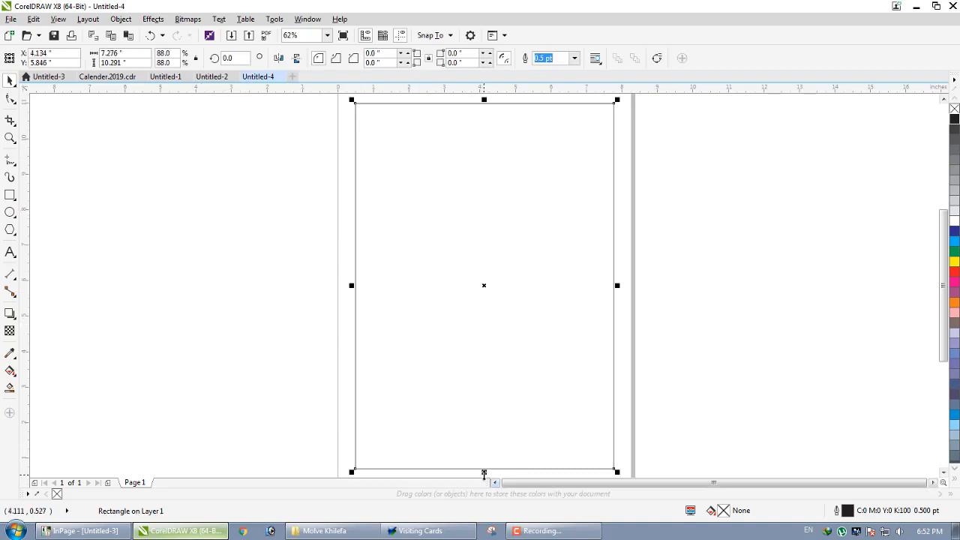
{"action": "left_click_drag", "start_coordinate": [484, 472], "coordinate": [466, 159]}
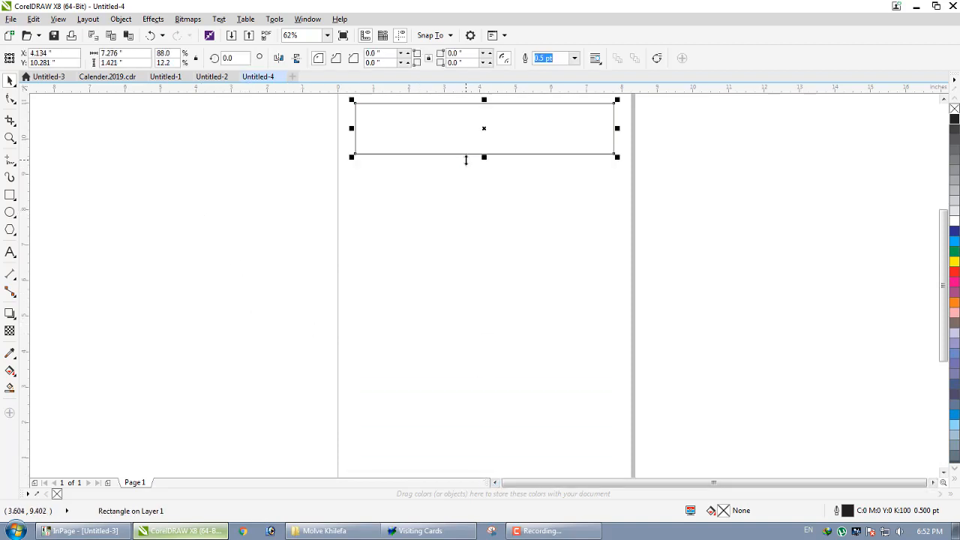
{"action": "key", "text": "ctrl+z"}
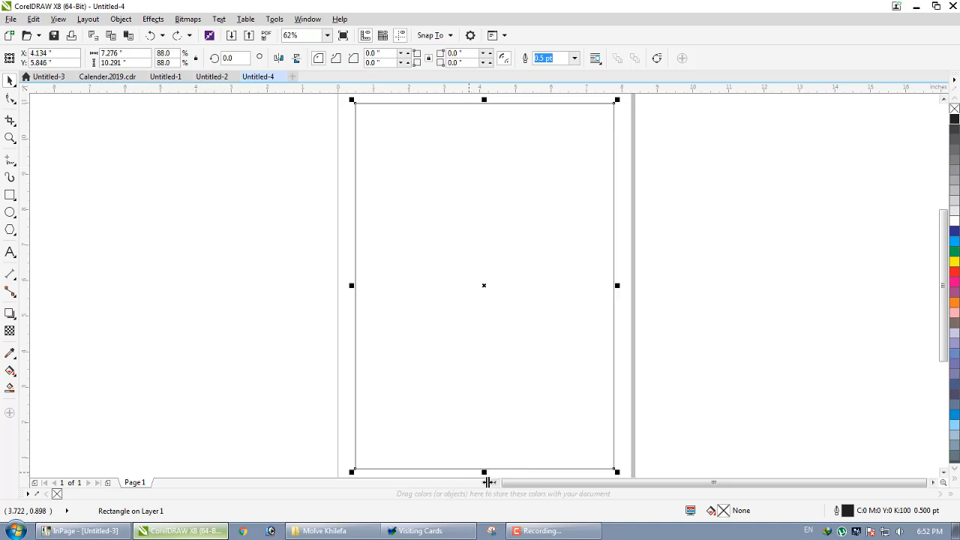
Make a resized copy of the rectangle, about 5.34 by 1.66 inches, as a header block in its upper-right corner
{"action": "left_click_drag", "start_coordinate": [484, 473], "coordinate": [457, 158]}
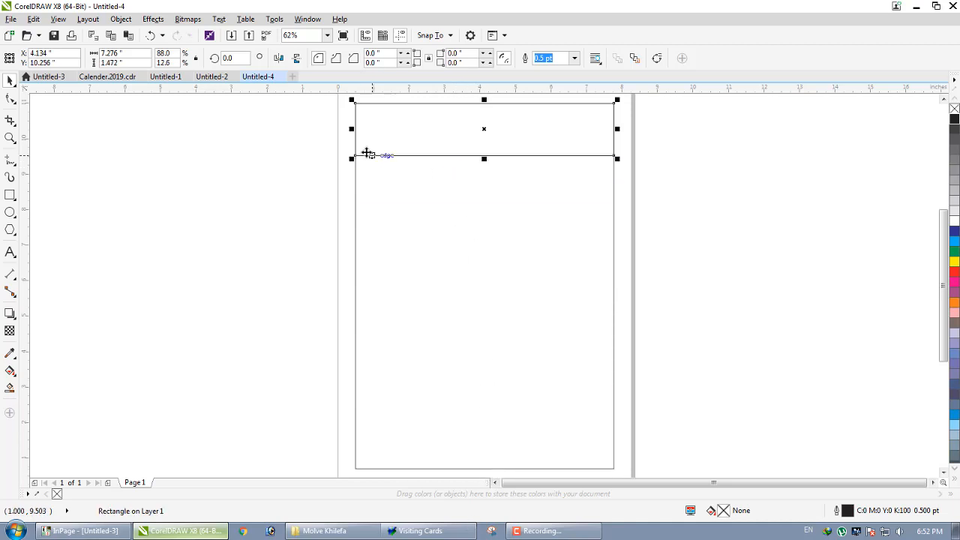
{"action": "left_click_drag", "start_coordinate": [352, 129], "coordinate": [424, 130]}
{"action": "left_click_drag", "start_coordinate": [519, 159], "coordinate": [525, 166]}
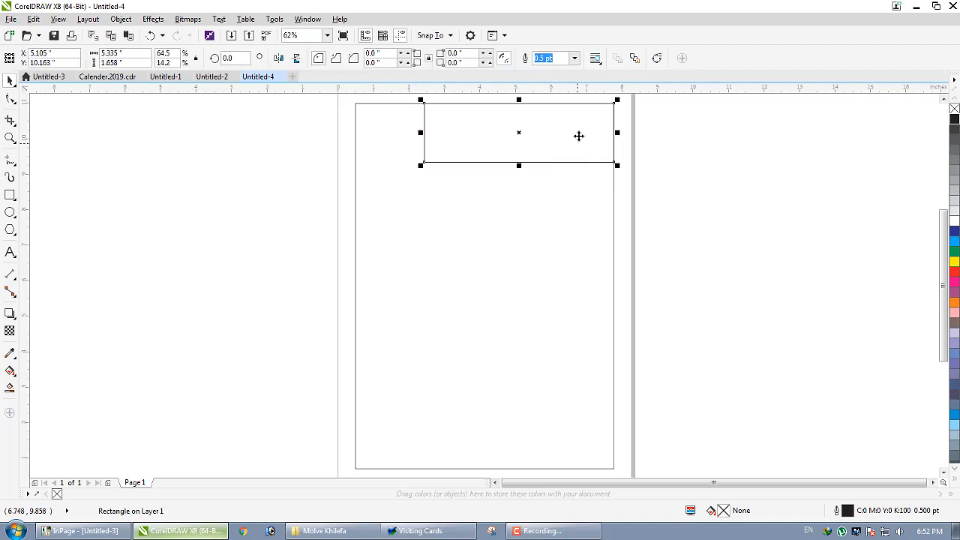
Convert the header block to curves and move its lower-left node inward about 0.58 inches to slant that side
{"action": "scroll", "coordinate": [564, 98], "scroll_direction": "up", "scroll_amount": 3}
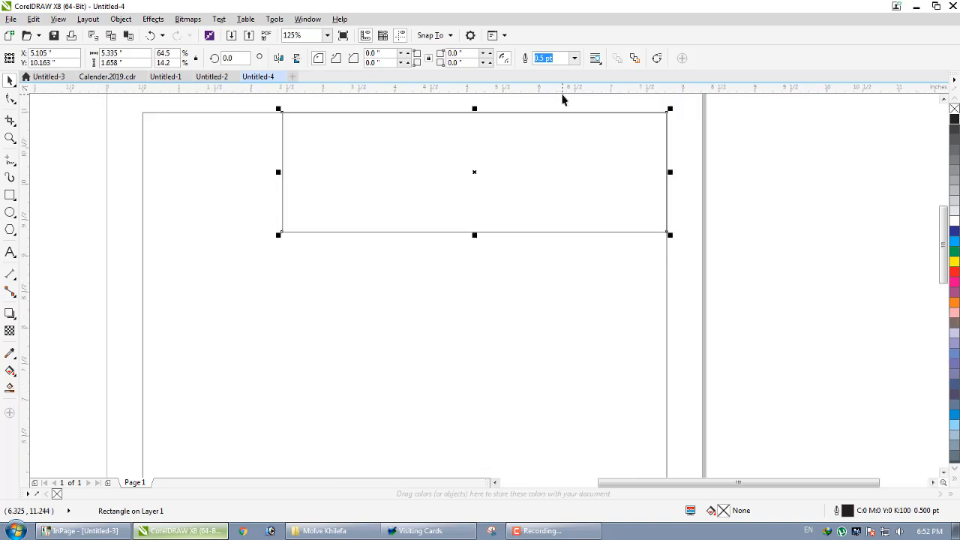
{"action": "left_click", "coordinate": [9, 98]}
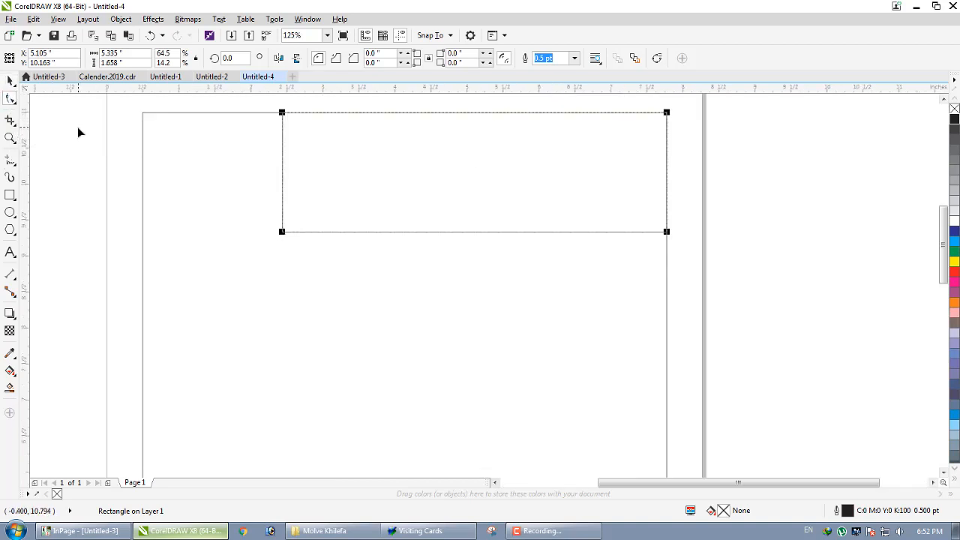
{"action": "key", "text": "ctrl+q"}
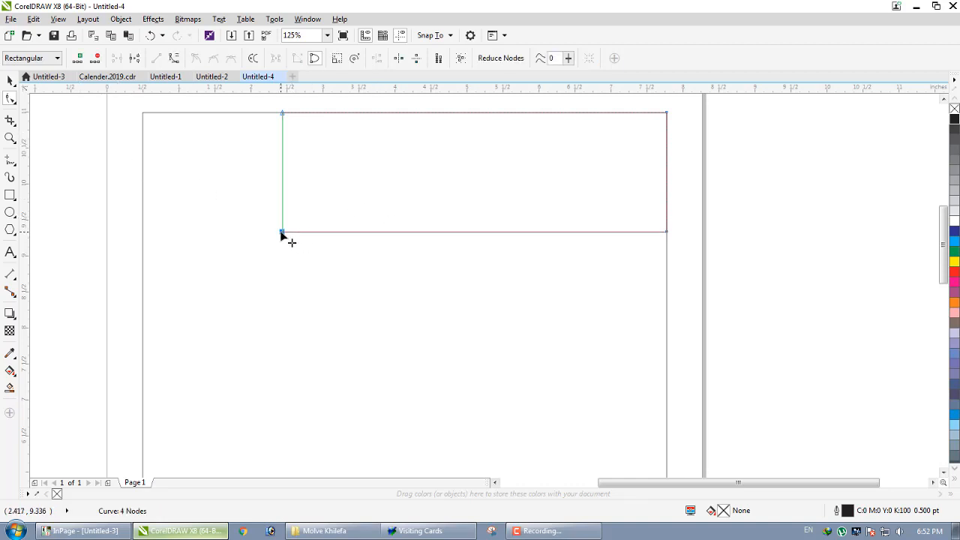
{"action": "left_click_drag", "start_coordinate": [281, 232], "coordinate": [323, 232]}
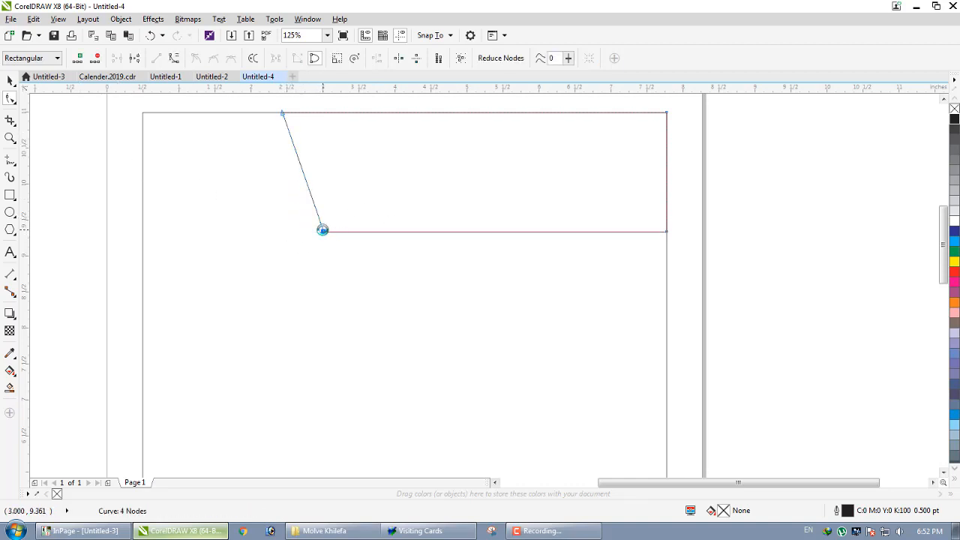
{"action": "key", "text": "space"}
{"action": "left_click", "coordinate": [100, 220]}
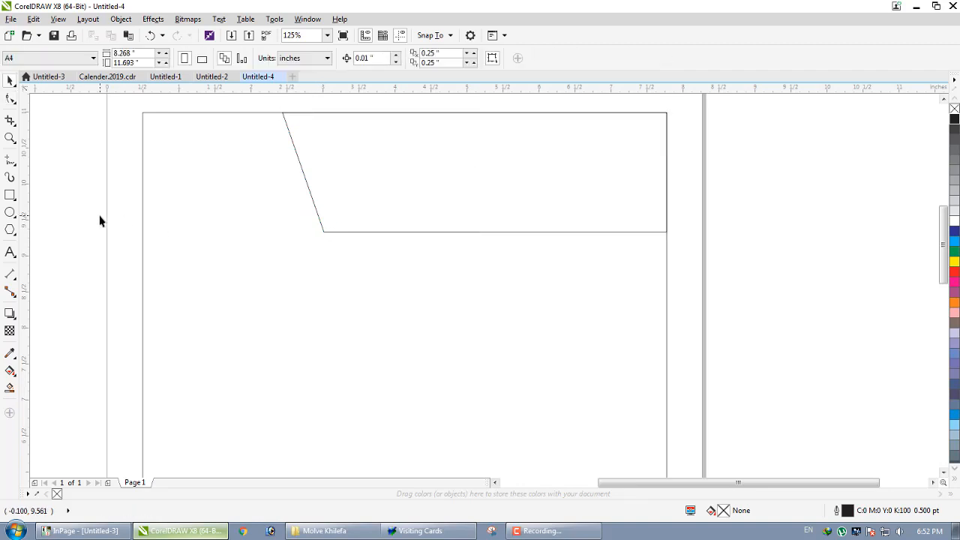
Draw a narrow rectangle about 0.43 by 1.16 inches over the header's slanted side, skew it parallel to the slope and shift it slightly left
{"action": "left_click", "coordinate": [379, 213]}
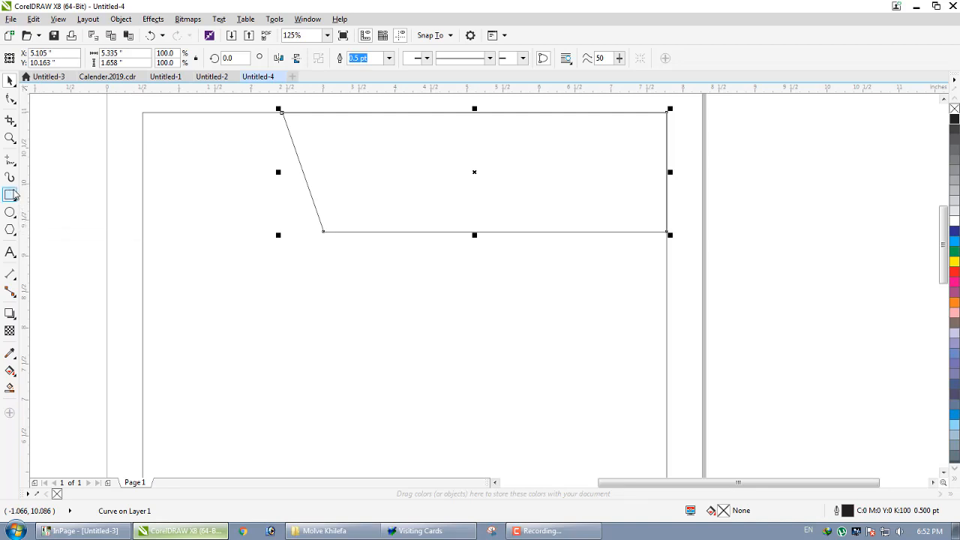
{"action": "left_click", "coordinate": [11, 195]}
{"action": "left_click_drag", "start_coordinate": [272, 113], "coordinate": [302, 196]}
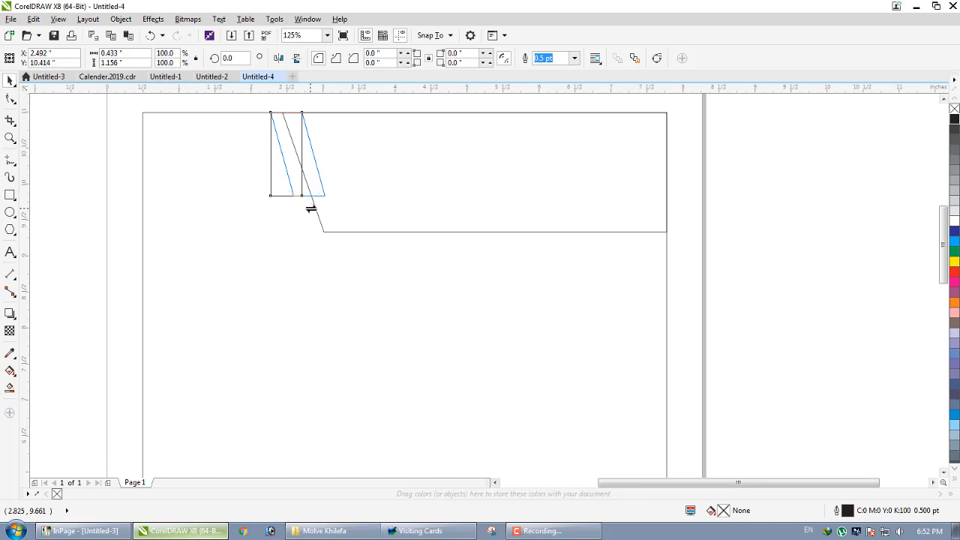
{"action": "left_click_drag", "start_coordinate": [315, 208], "coordinate": [314, 213]}
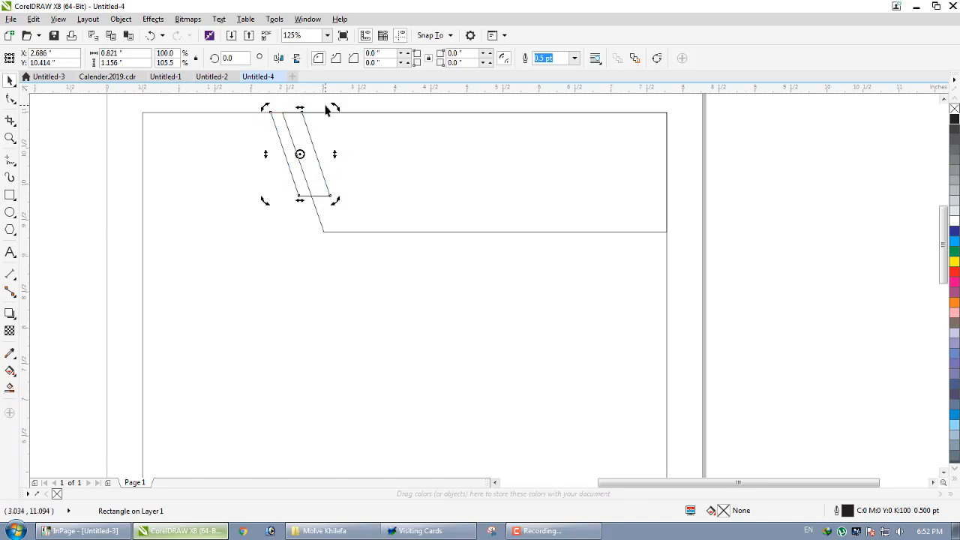
{"action": "left_click", "coordinate": [308, 140]}
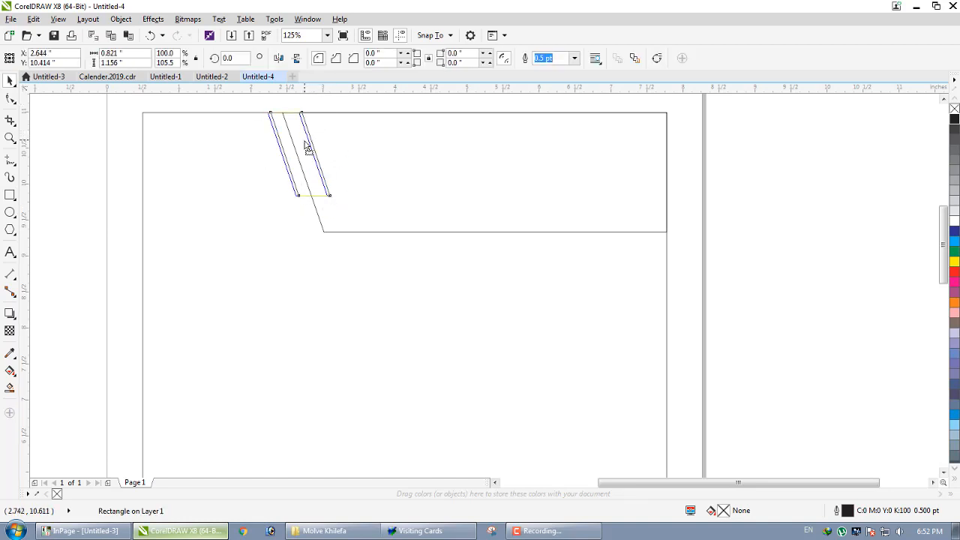
{"action": "left_click", "coordinate": [314, 107]}
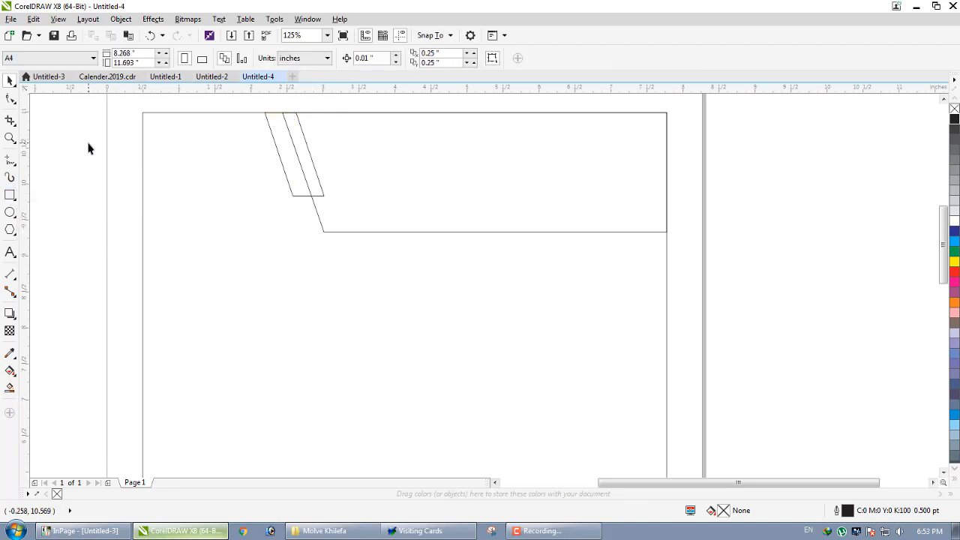
Fill the slanted header shape with red and darken the fill to C31 M100 Y100 K47
{"action": "left_click", "coordinate": [474, 197]}
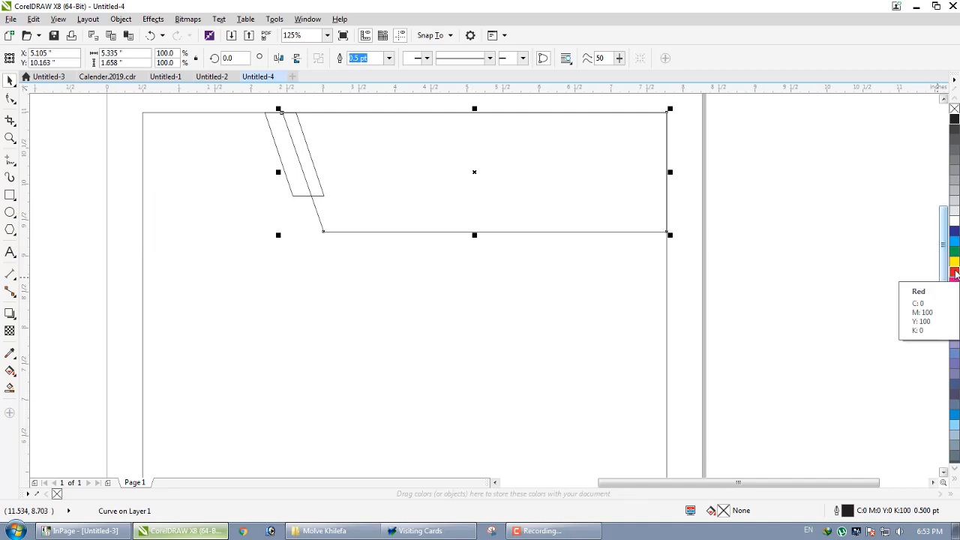
{"action": "left_click", "coordinate": [954, 272]}
{"action": "double_click", "coordinate": [723, 510]}
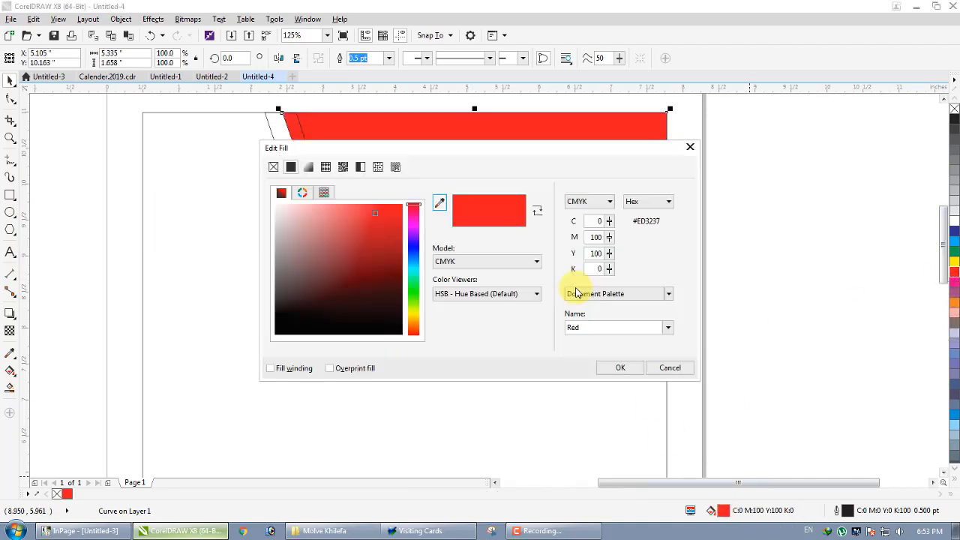
{"action": "left_click", "coordinate": [403, 282]}
{"action": "left_click_drag", "start_coordinate": [400, 276], "coordinate": [402, 269]}
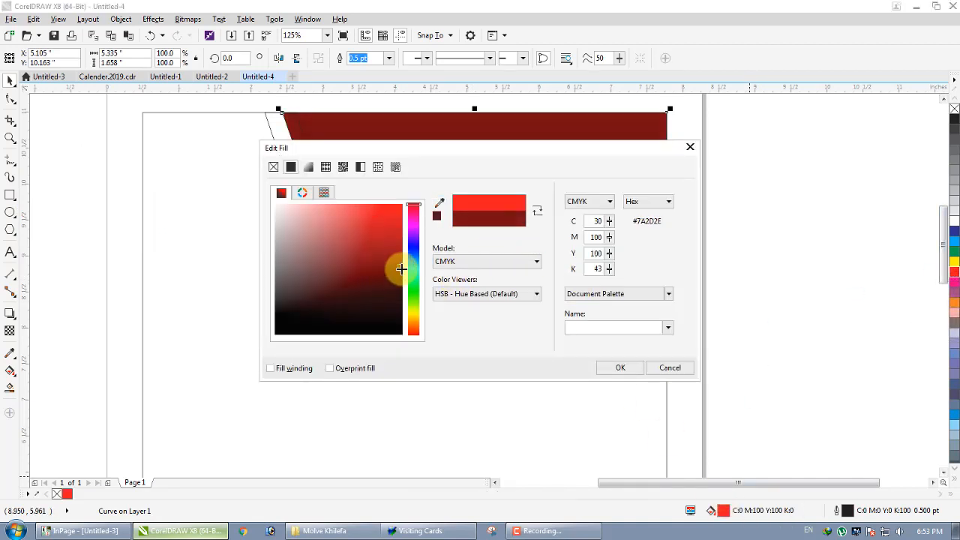
{"action": "left_click", "coordinate": [637, 372]}
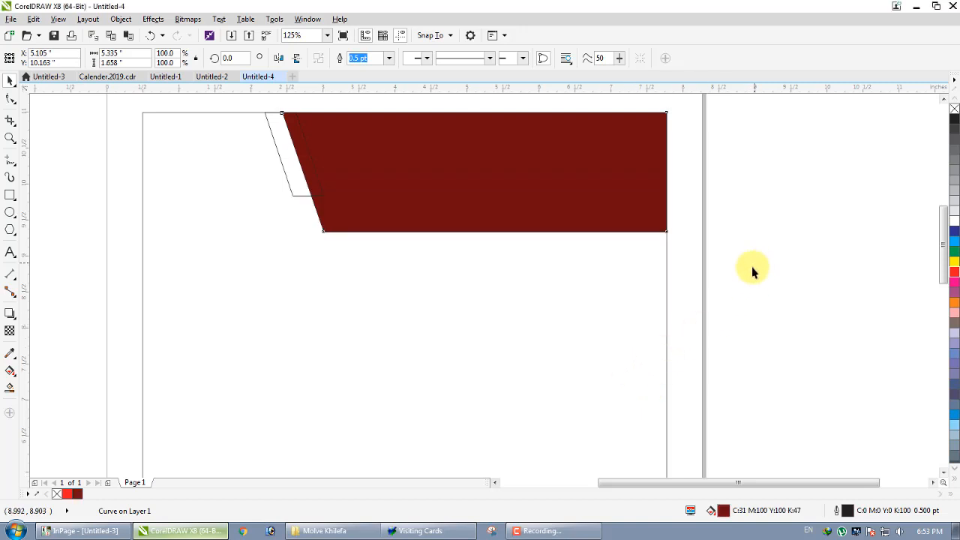
{"action": "double_click", "coordinate": [723, 509]}
{"action": "left_click", "coordinate": [439, 203]}
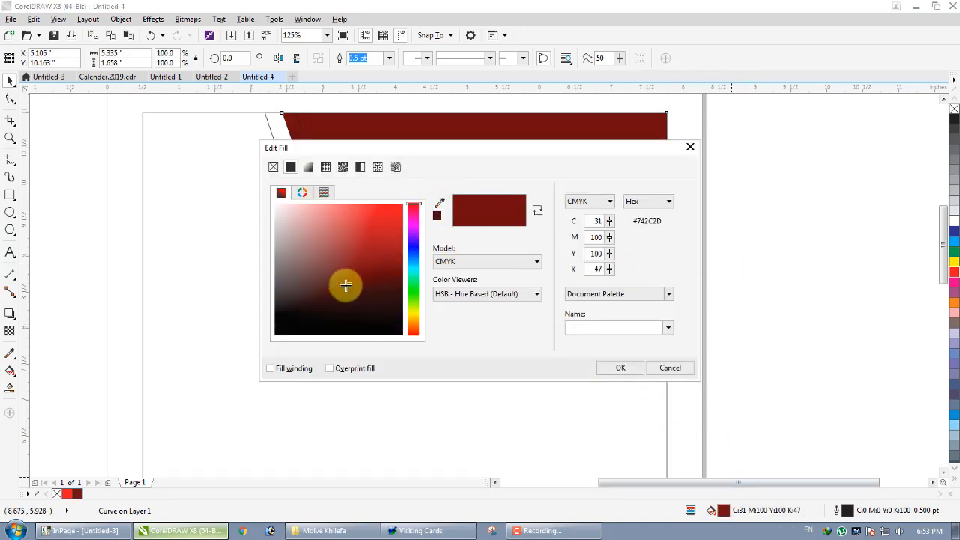
{"action": "left_click", "coordinate": [620, 367]}
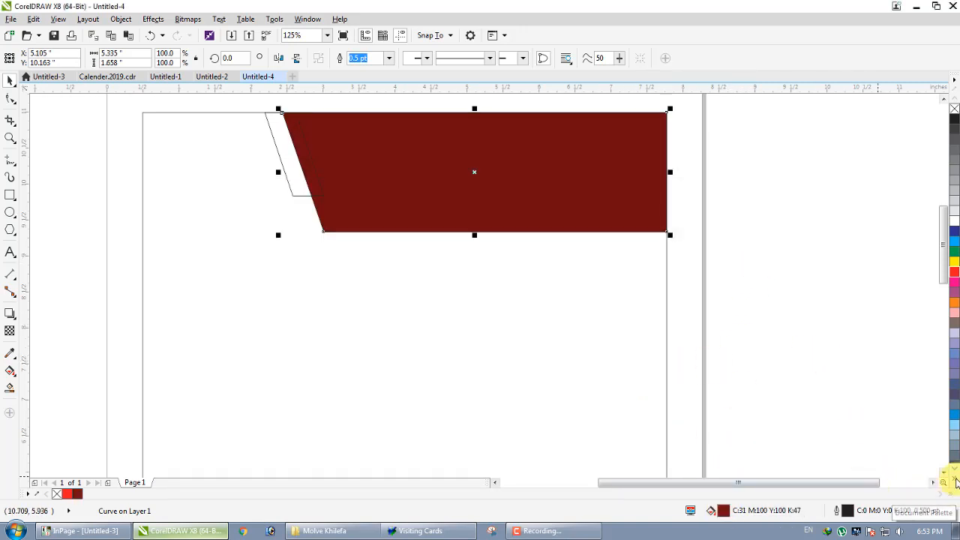
Fill the slanted header shape with Ruby Red and darken it to a brown of C41 M83 Y91 K65
{"action": "left_click", "coordinate": [956, 477]}
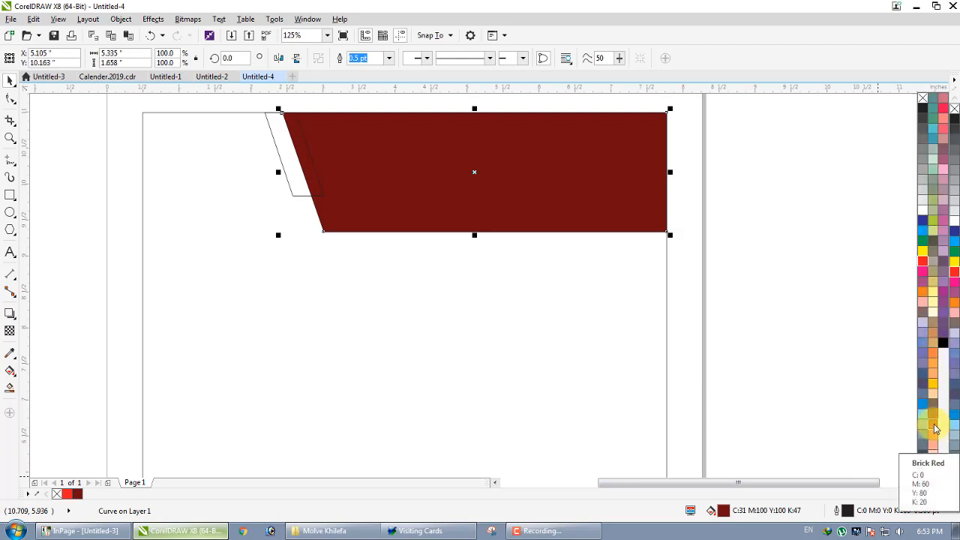
{"action": "left_click", "coordinate": [934, 426]}
{"action": "double_click", "coordinate": [723, 510]}
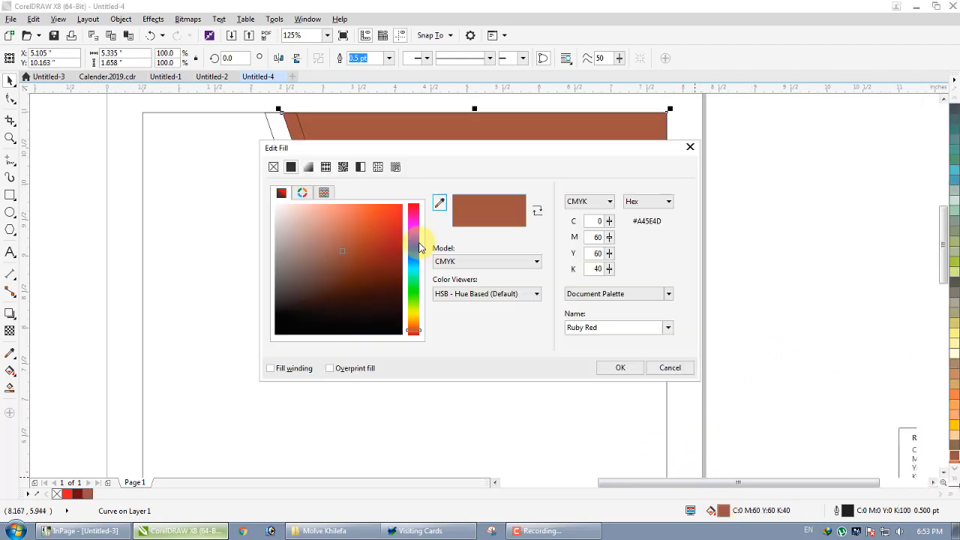
{"action": "left_click", "coordinate": [365, 280]}
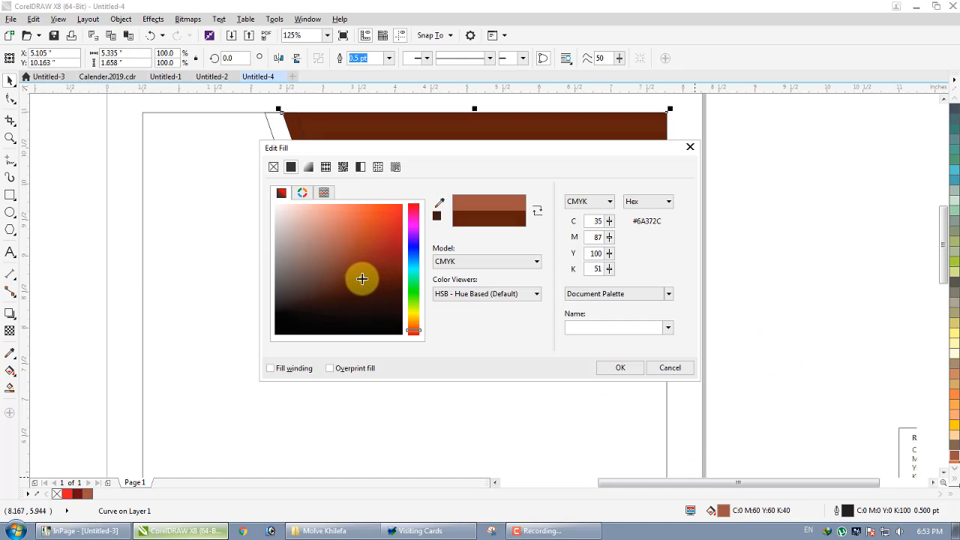
{"action": "left_click", "coordinate": [352, 283]}
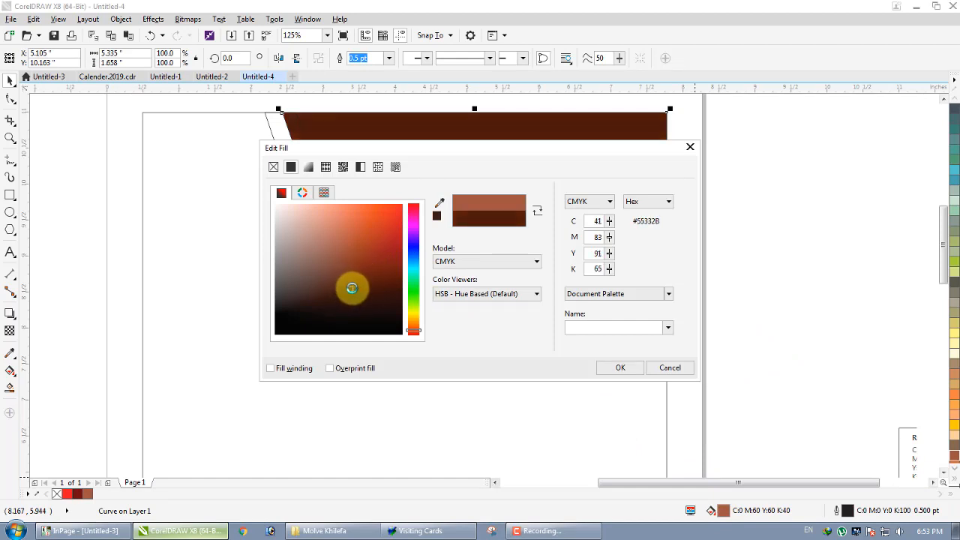
{"action": "left_click", "coordinate": [620, 367]}
{"action": "left_click", "coordinate": [716, 265]}
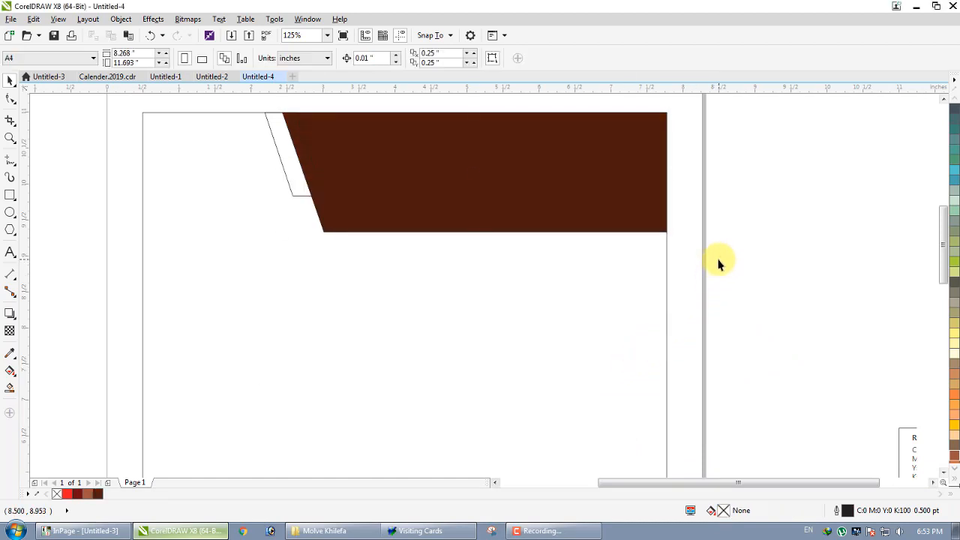
Shift the skewed strip beside the header slightly left and fill it with Deep Yellow
{"action": "scroll", "coordinate": [615, 188], "scroll_direction": "down", "scroll_amount": 1}
{"action": "scroll", "coordinate": [514, 107], "scroll_direction": "up", "scroll_amount": 2}
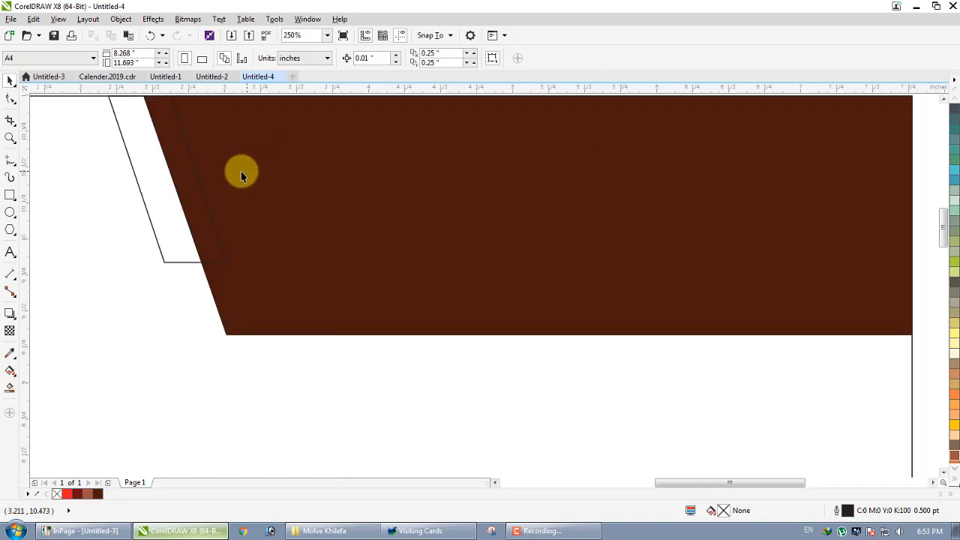
{"action": "left_click", "coordinate": [157, 161]}
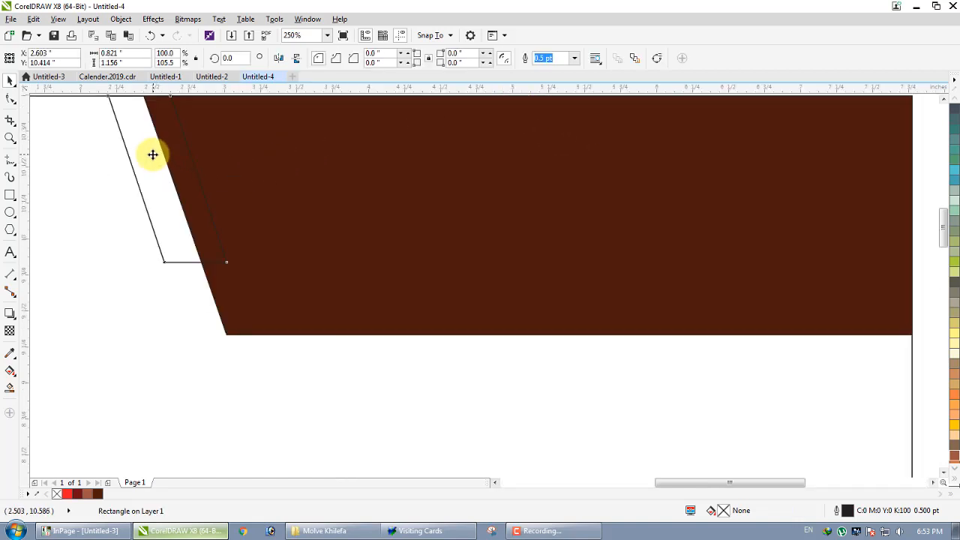
{"action": "left_click_drag", "start_coordinate": [152, 154], "coordinate": [146, 156]}
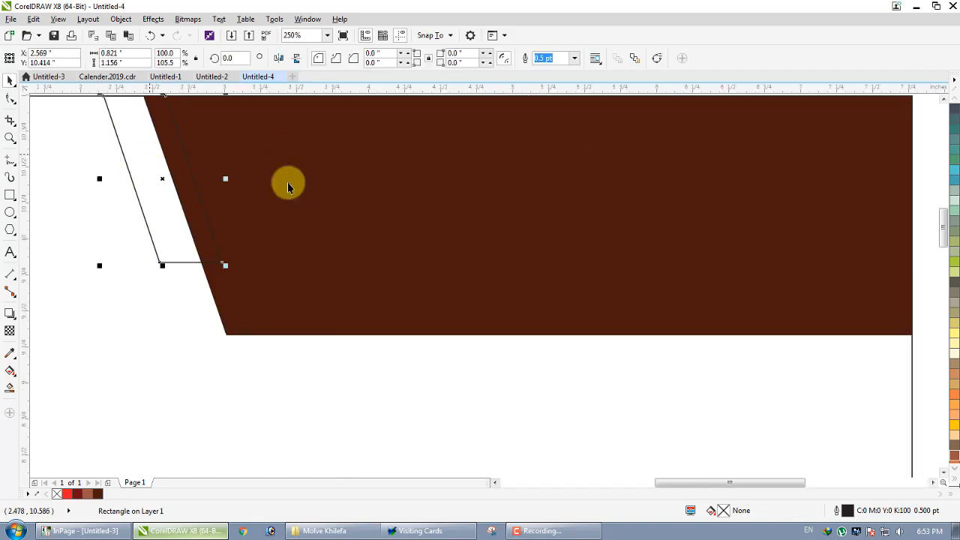
{"action": "left_click", "coordinate": [954, 420]}
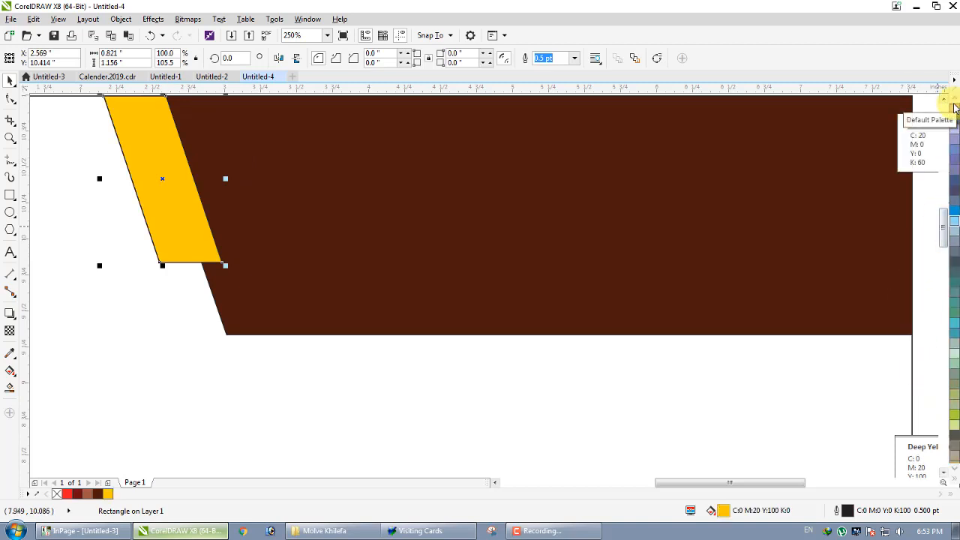
Remove the outlines of the brown header and the yellow strip, and bring the header in front of the strip
{"action": "scroll", "coordinate": [954, 108], "scroll_direction": "up", "scroll_amount": 3}
{"action": "left_click", "coordinate": [600, 215]}
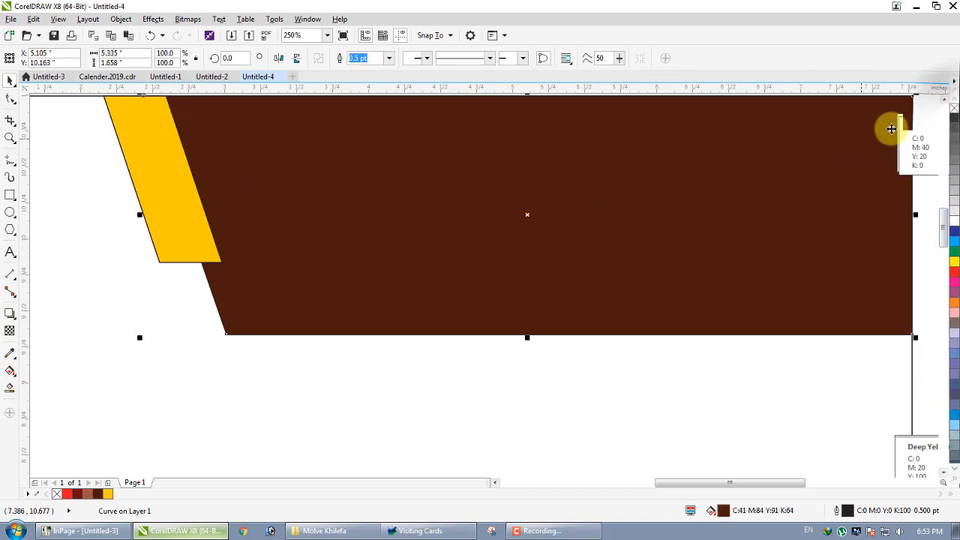
{"action": "left_click", "coordinate": [153, 174]}
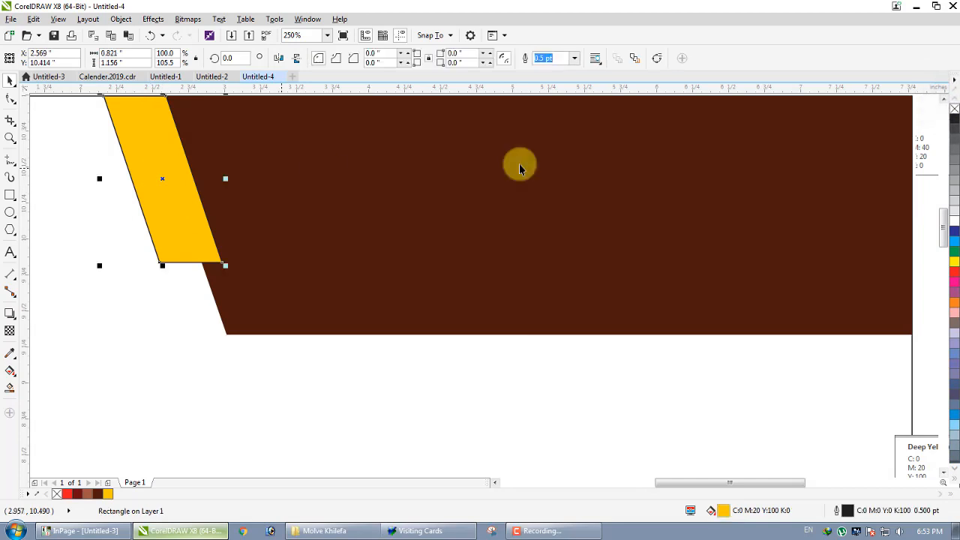
{"action": "right_click", "coordinate": [952, 109]}
{"action": "scroll", "coordinate": [513, 209], "scroll_direction": "down", "scroll_amount": 1}
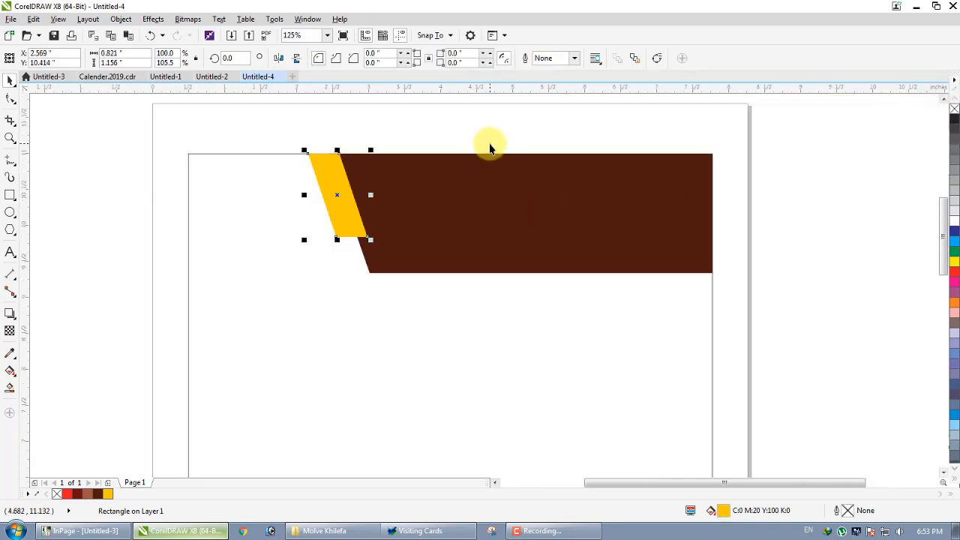
{"action": "left_click", "coordinate": [489, 148]}
{"action": "left_click", "coordinate": [445, 207]}
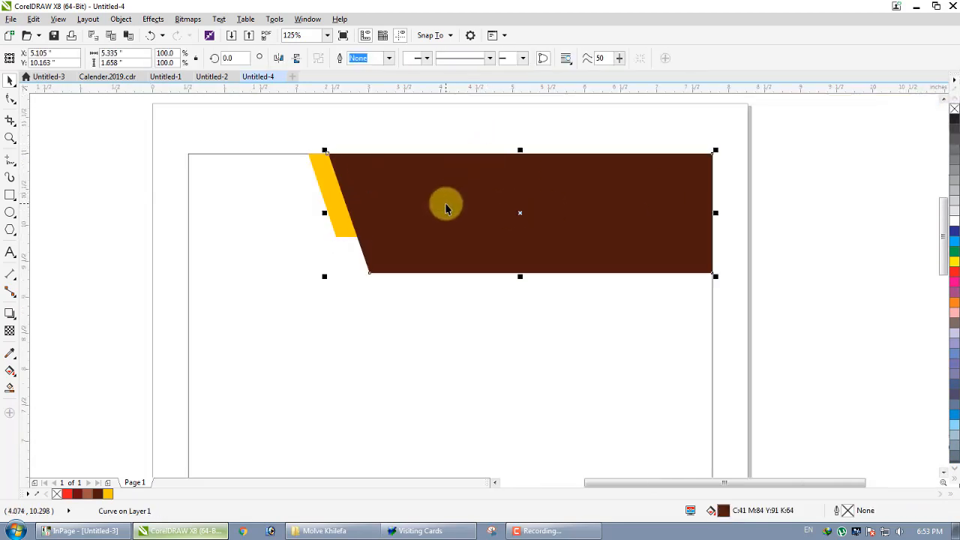
Move the skewed strip slightly left of the header's slanted side and fill it with Orange
{"action": "left_click", "coordinate": [422, 145]}
{"action": "left_click_drag", "start_coordinate": [322, 184], "coordinate": [317, 182]}
{"action": "left_click", "coordinate": [954, 307]}
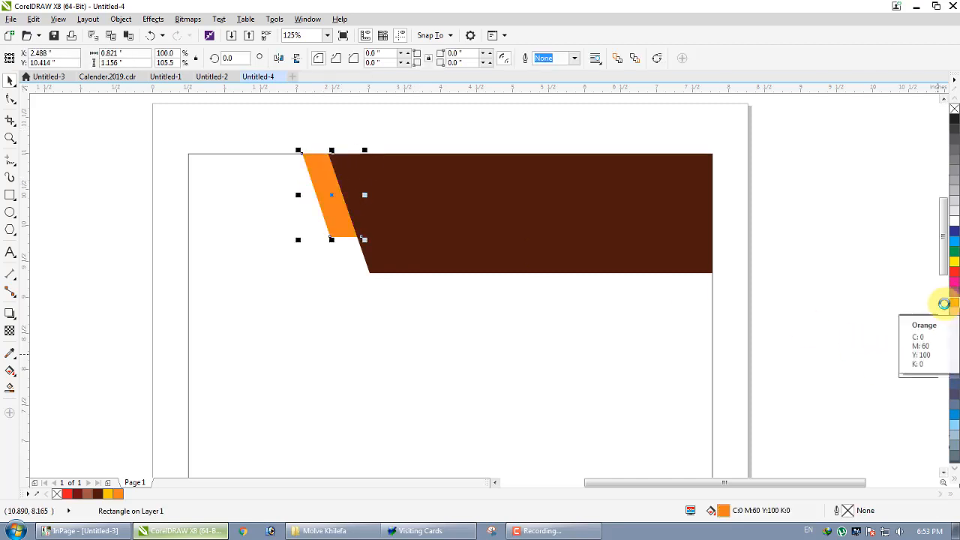
Enlarge the orange strip to about 0.87 by 1.30 inches and shift it slightly right against the header's slope
{"action": "left_click_drag", "start_coordinate": [332, 242], "coordinate": [332, 278]}
{"action": "scroll", "coordinate": [336, 215], "scroll_direction": "up", "scroll_amount": 2}
{"action": "left_click", "coordinate": [311, 180]}
{"action": "scroll", "coordinate": [357, 227], "scroll_direction": "down", "scroll_amount": 2}
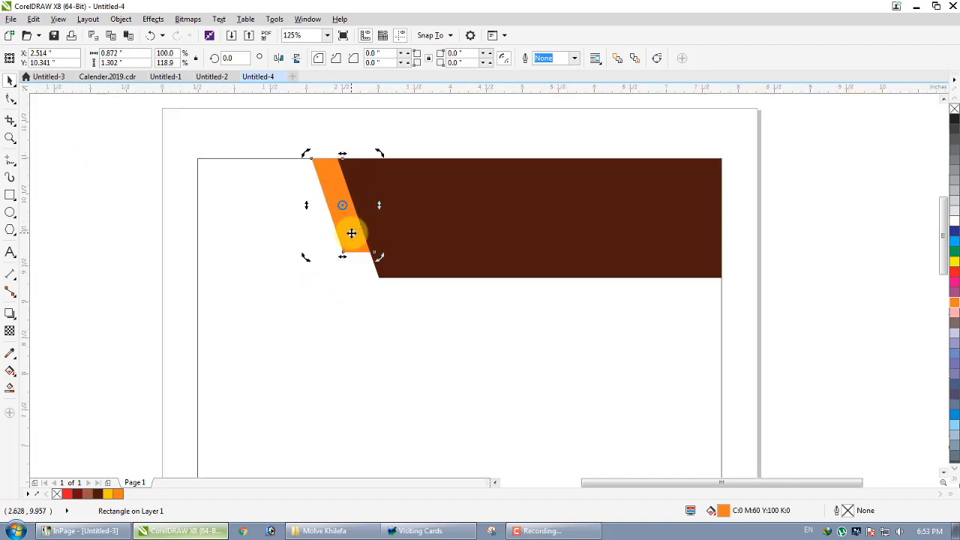
{"action": "left_click_drag", "start_coordinate": [356, 234], "coordinate": [357, 234]}
{"action": "left_click", "coordinate": [352, 135]}
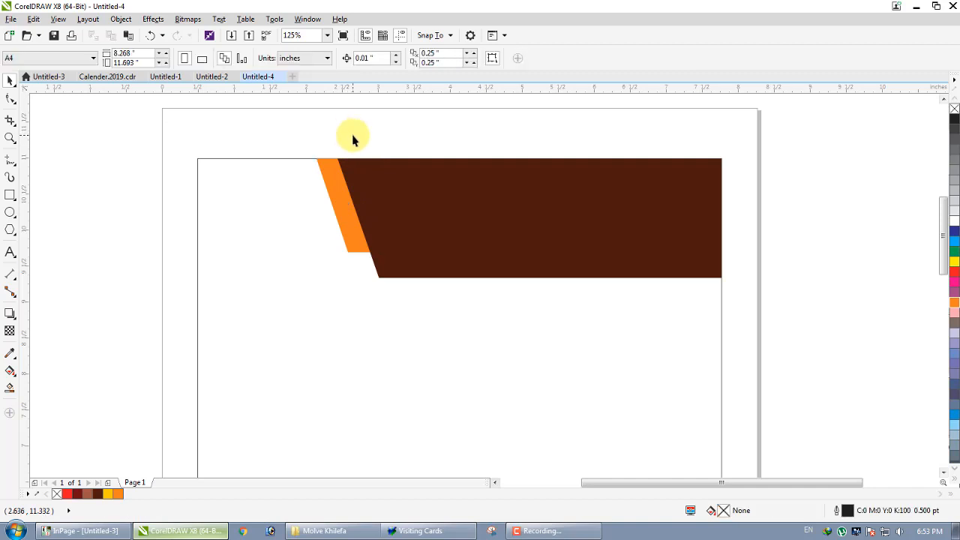
{"action": "scroll", "coordinate": [353, 135], "scroll_direction": "down", "scroll_amount": 2}
{"action": "scroll", "coordinate": [365, 95], "scroll_direction": "up", "scroll_amount": 2}
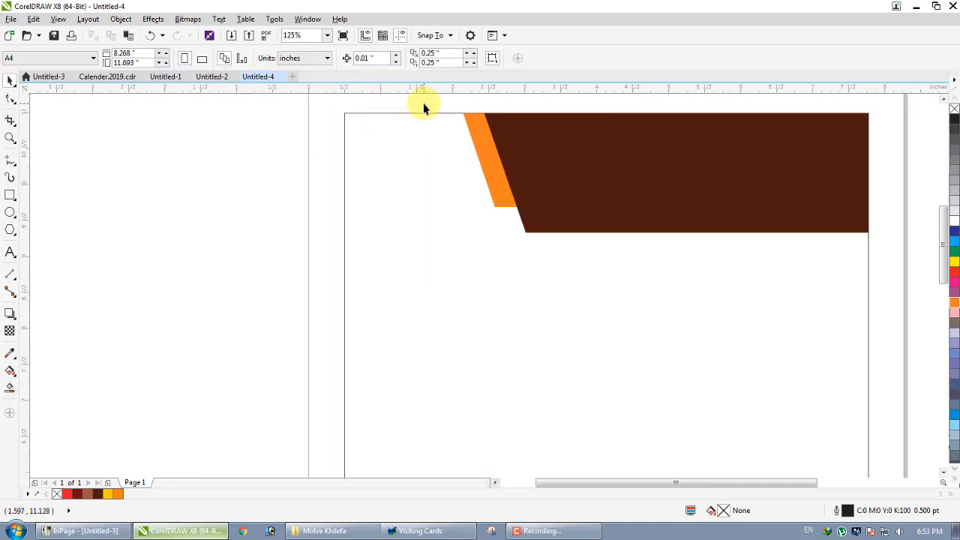
{"action": "scroll", "coordinate": [705, 107], "scroll_direction": "up", "scroll_amount": 1}
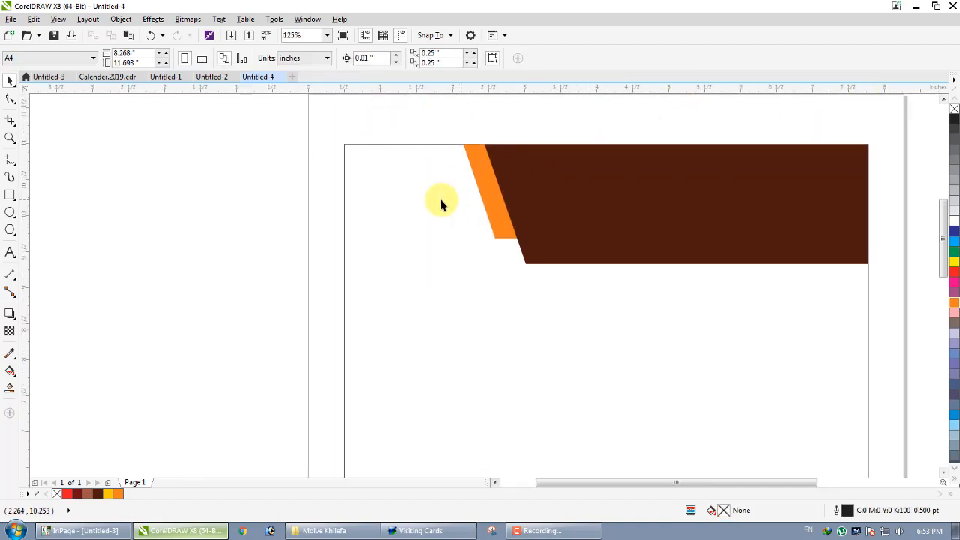
{"action": "key", "text": "z"}
{"action": "left_click_drag", "start_coordinate": [336, 133], "coordinate": [887, 332]}
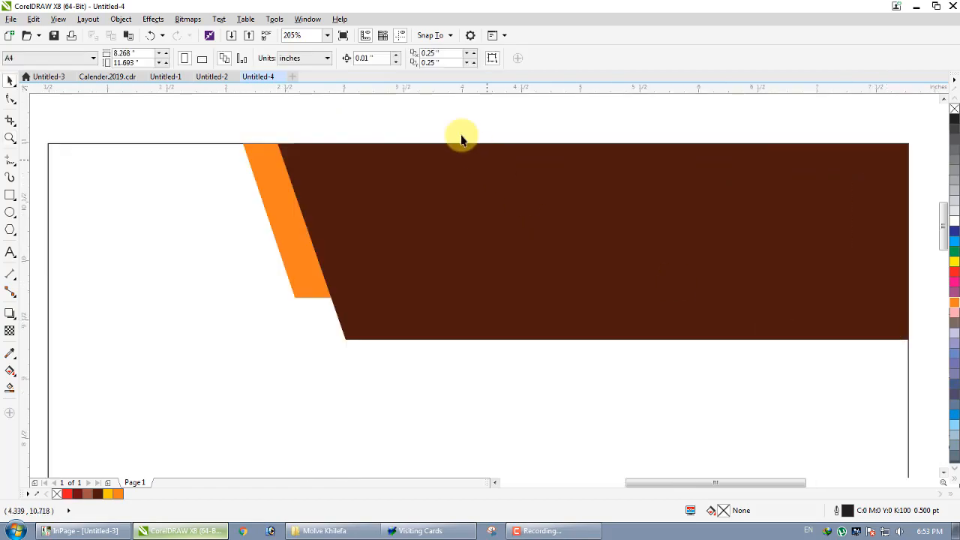
Switch to the desktop and bring western wear.cdr into the drawing, placing it beside the page
{"action": "key", "text": "super+d"}
{"action": "right_click", "coordinate": [297, 220]}
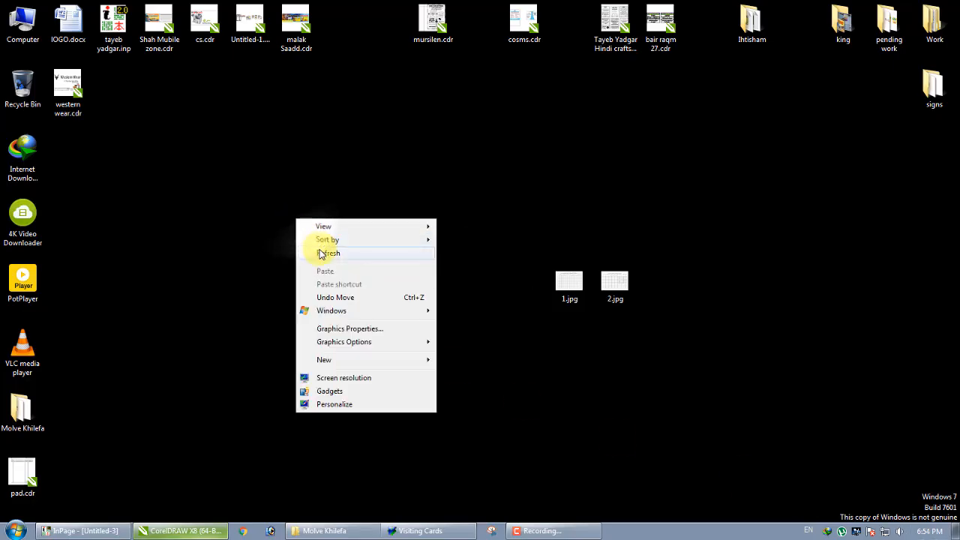
{"action": "left_click", "coordinate": [323, 254]}
{"action": "left_click_drag", "start_coordinate": [50, 93], "coordinate": [131, 302]}
{"action": "scroll", "coordinate": [277, 270], "scroll_direction": "down", "scroll_amount": 2}
{"action": "scroll", "coordinate": [252, 179], "scroll_direction": "up", "scroll_amount": 1}
Stretch the brown header and orange strip together downward to about 110% of their height
{"action": "key", "text": "z"}
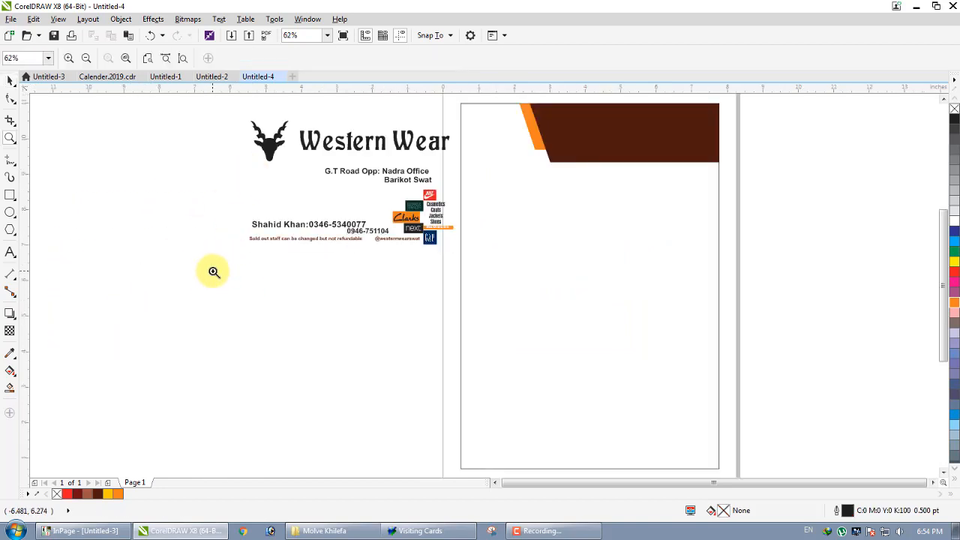
{"action": "left_click_drag", "start_coordinate": [219, 273], "coordinate": [743, 132]}
{"action": "left_click", "coordinate": [600, 168]}
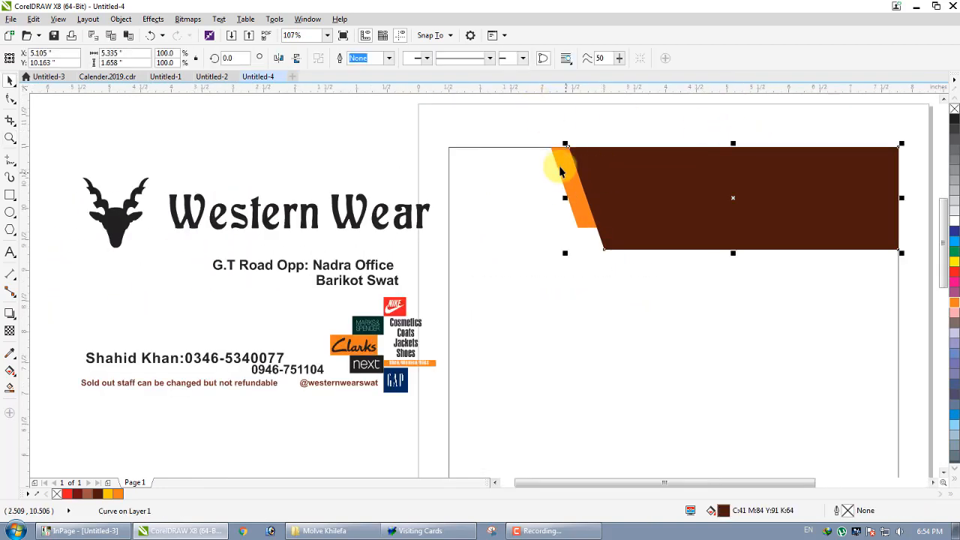
{"action": "left_click", "coordinate": [561, 160], "text": "shift"}
{"action": "left_click_drag", "start_coordinate": [725, 253], "coordinate": [726, 263]}
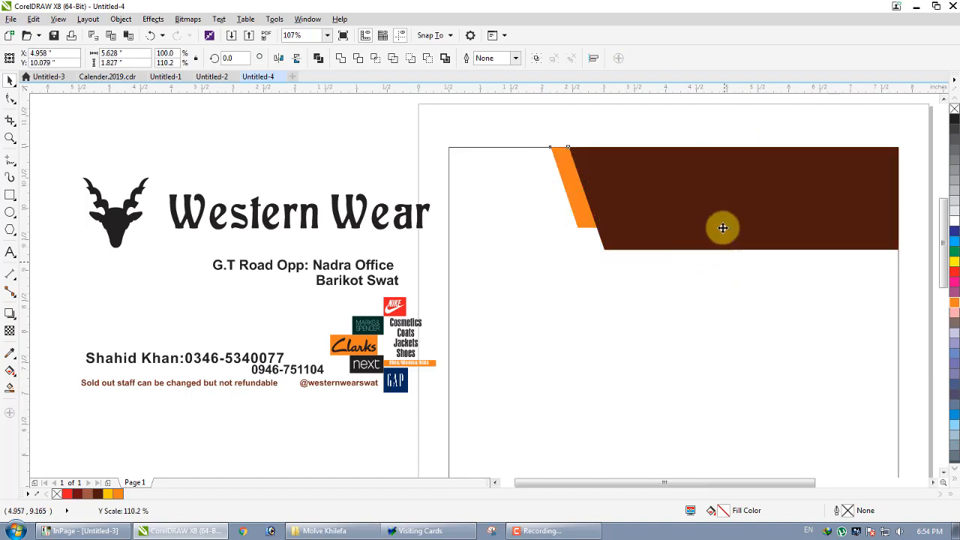
{"action": "left_click", "coordinate": [690, 140]}
Ungroup the imported artwork and move the Western Wear title onto the brown header
{"action": "left_click", "coordinate": [337, 216]}
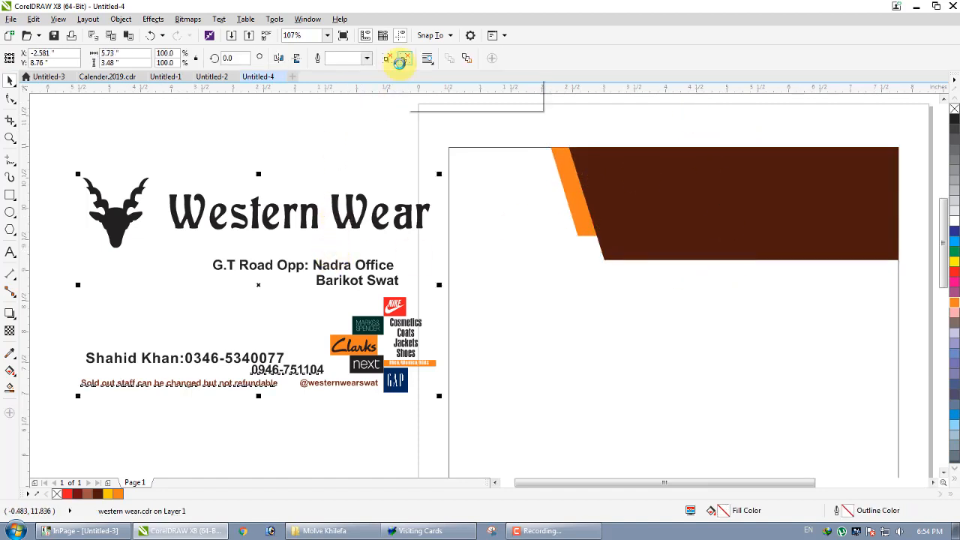
{"action": "left_click", "coordinate": [362, 132]}
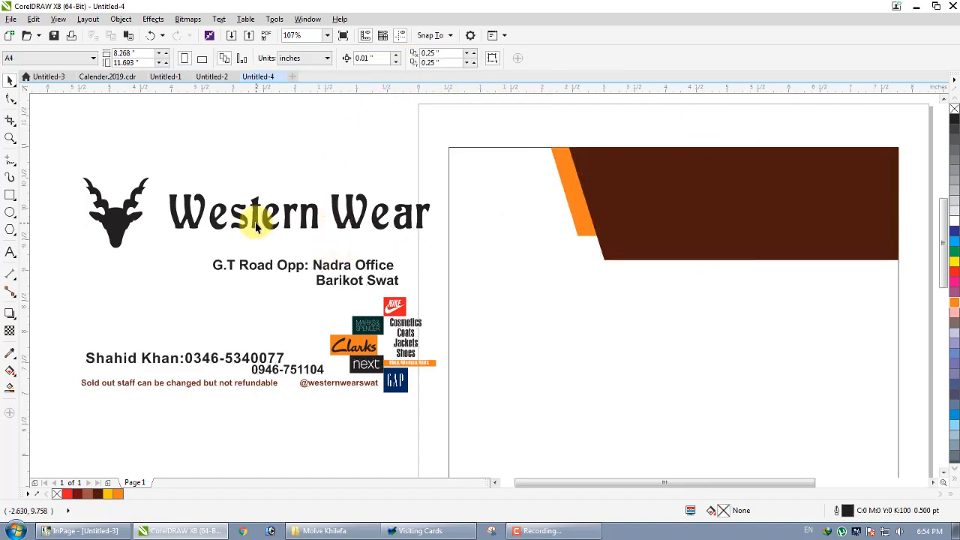
{"action": "left_click_drag", "start_coordinate": [258, 215], "coordinate": [661, 188]}
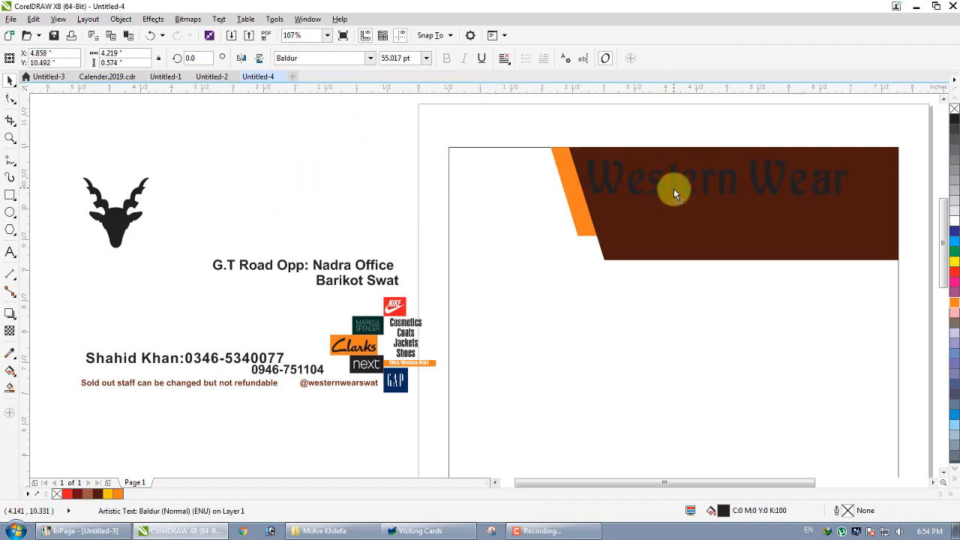
Widen the header and orange strip together toward the left, making the header about 5.72 inches wide
{"action": "left_click", "coordinate": [598, 201]}
{"action": "left_click", "coordinate": [580, 219], "text": "shift"}
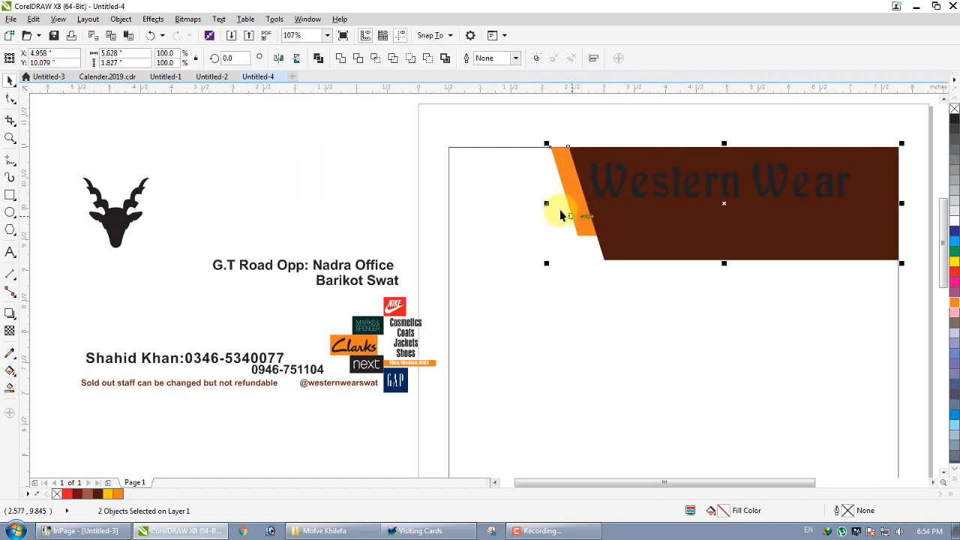
{"action": "left_click_drag", "start_coordinate": [548, 202], "coordinate": [523, 203]}
{"action": "left_click", "coordinate": [615, 197]}
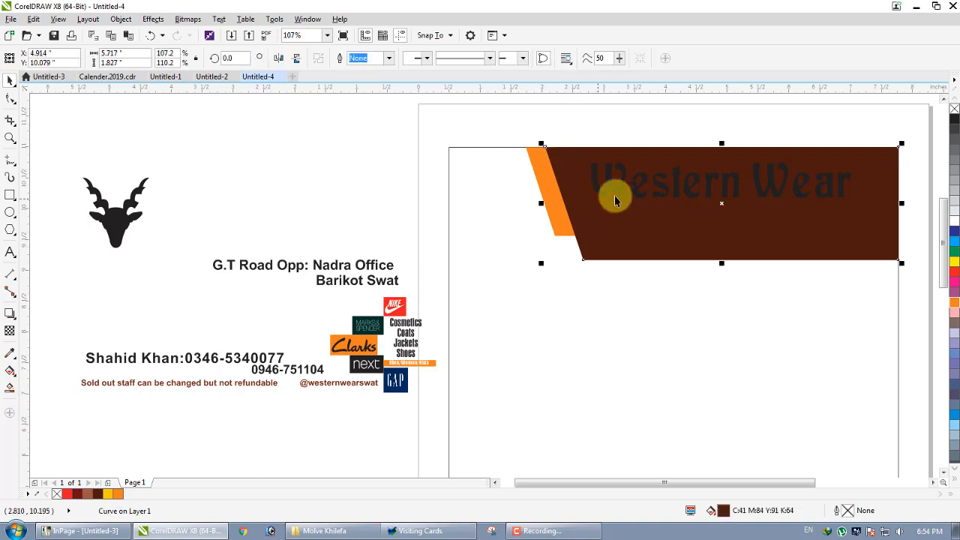
Move the Western Wear title slightly left on the header and fill it with white
{"action": "left_click_drag", "start_coordinate": [611, 193], "coordinate": [594, 191]}
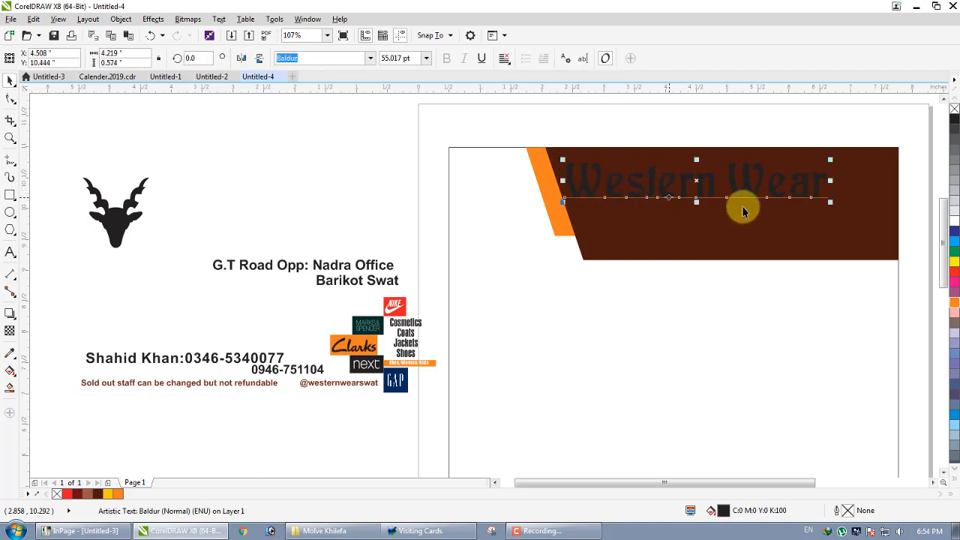
{"action": "left_click", "coordinate": [759, 118]}
{"action": "left_click", "coordinate": [758, 172]}
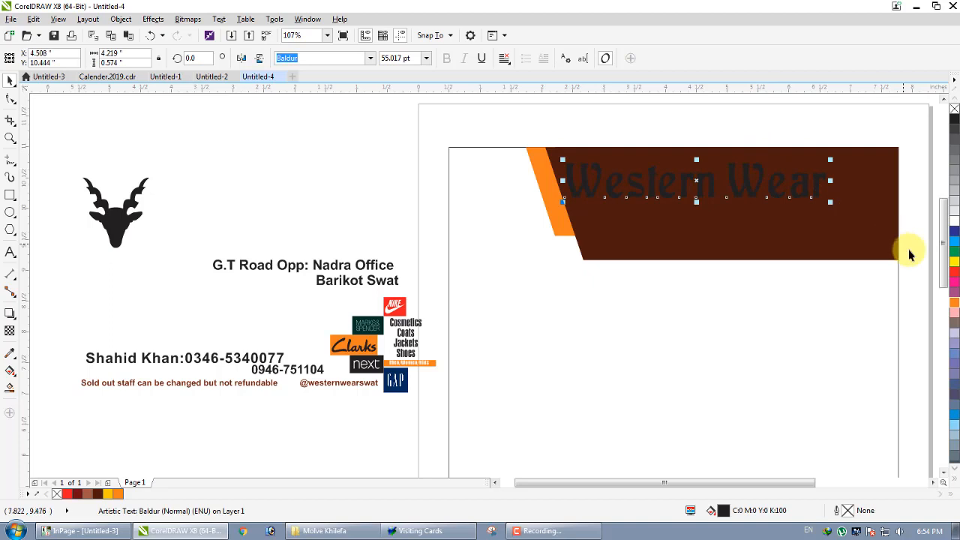
{"action": "left_click", "coordinate": [954, 227]}
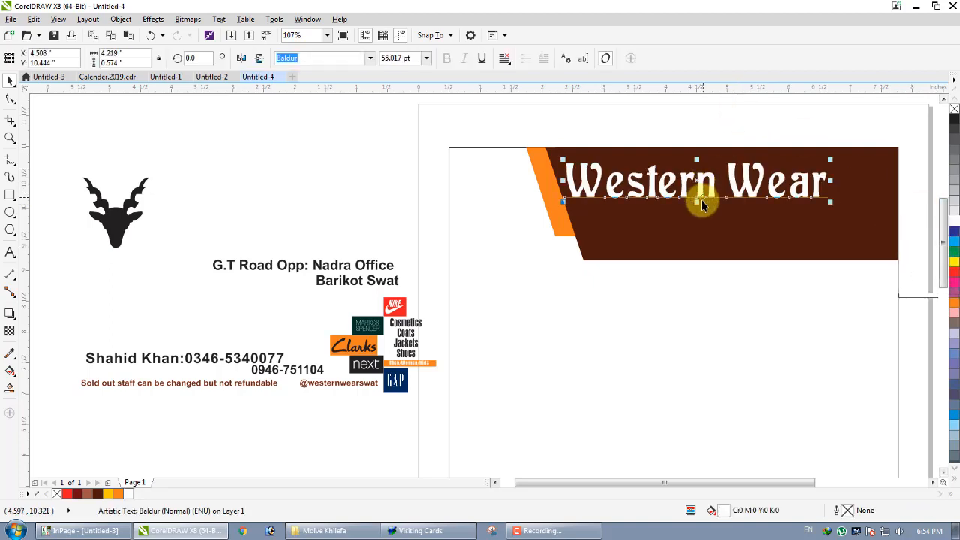
{"action": "left_click", "coordinate": [482, 221]}
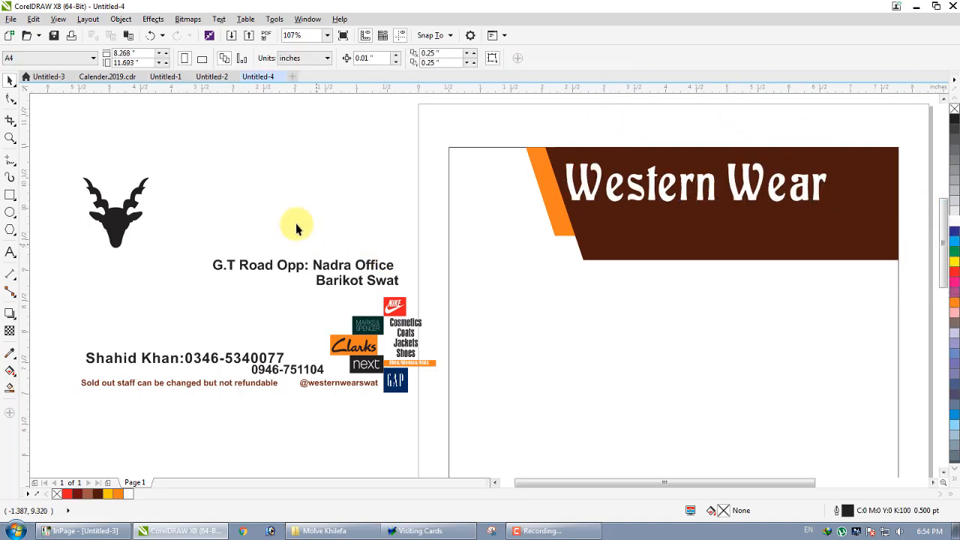
Move the deer head logo closer to the page, above the address text
{"action": "left_click", "coordinate": [261, 272]}
{"action": "left_click_drag", "start_coordinate": [117, 216], "coordinate": [321, 177]}
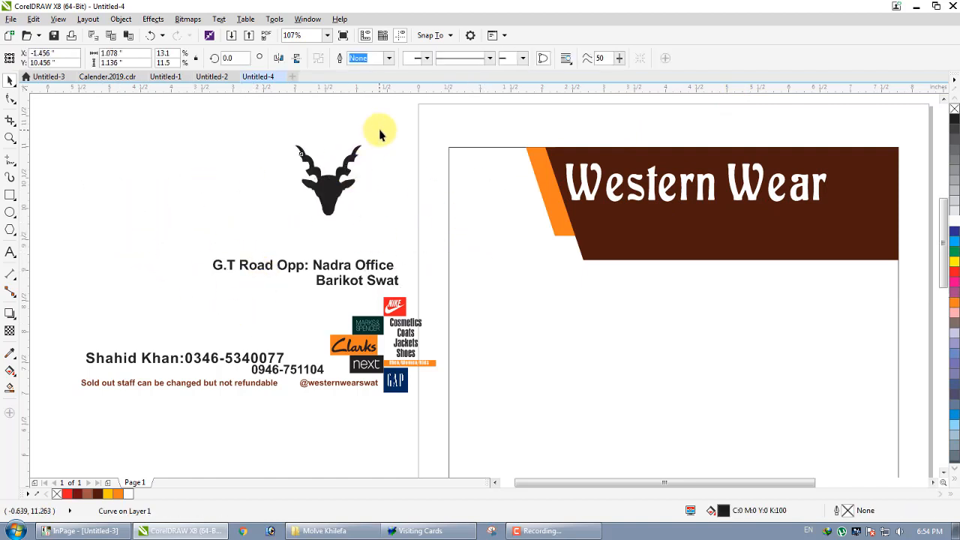
{"action": "left_click", "coordinate": [377, 136]}
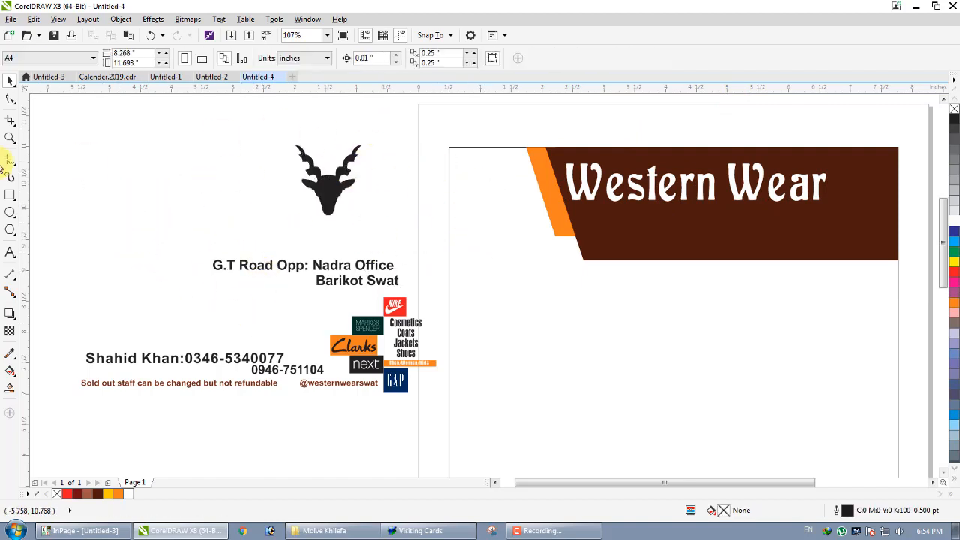
Draw an ellipse about 1.40 by 1.87 inches in the blank space of the frame, left of the orange strip
{"action": "left_click", "coordinate": [10, 212]}
{"action": "left_click_drag", "start_coordinate": [466, 155], "coordinate": [555, 281]}
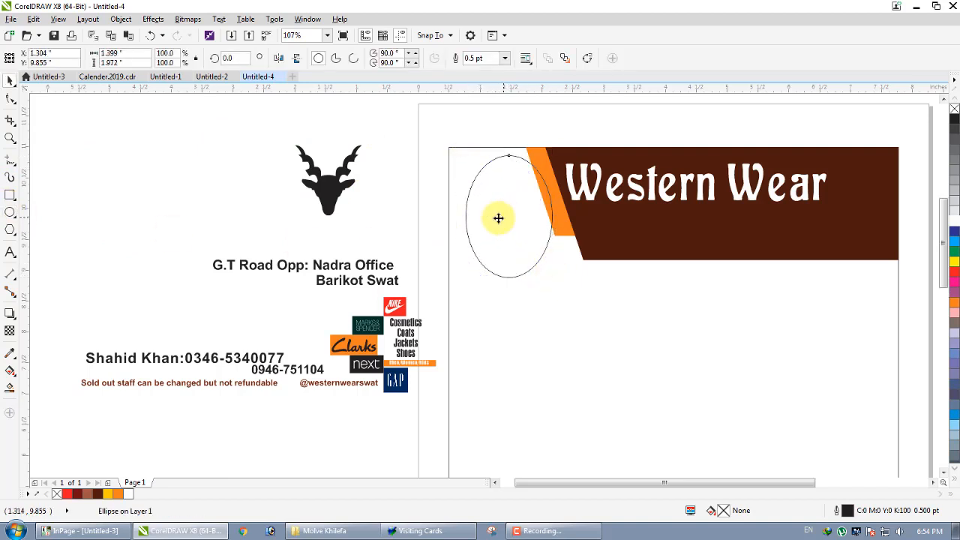
{"action": "left_click_drag", "start_coordinate": [498, 218], "coordinate": [488, 217]}
{"action": "left_click_drag", "start_coordinate": [501, 279], "coordinate": [503, 274]}
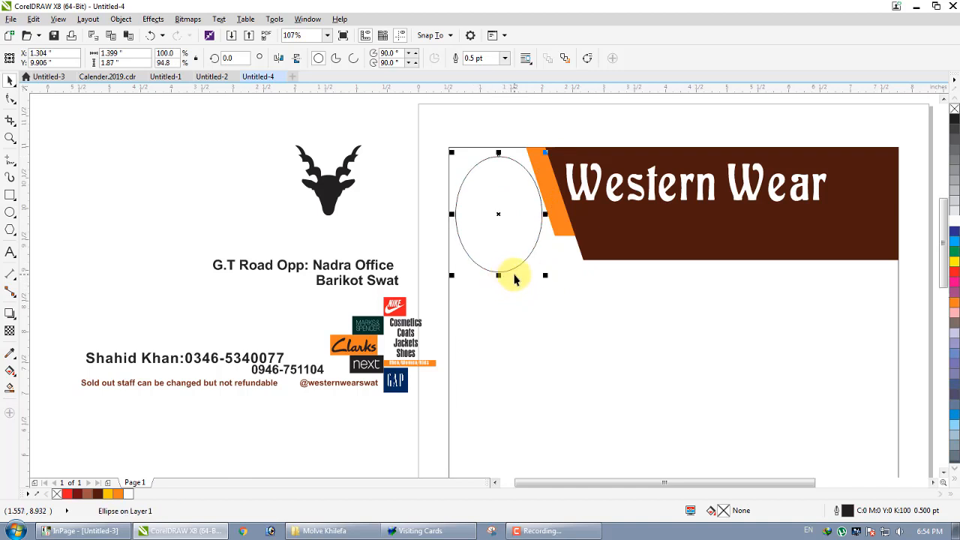
Fill the ellipse with the brown sampled from the header and remove its outline
{"action": "key", "text": "i"}
{"action": "left_click", "coordinate": [612, 249]}
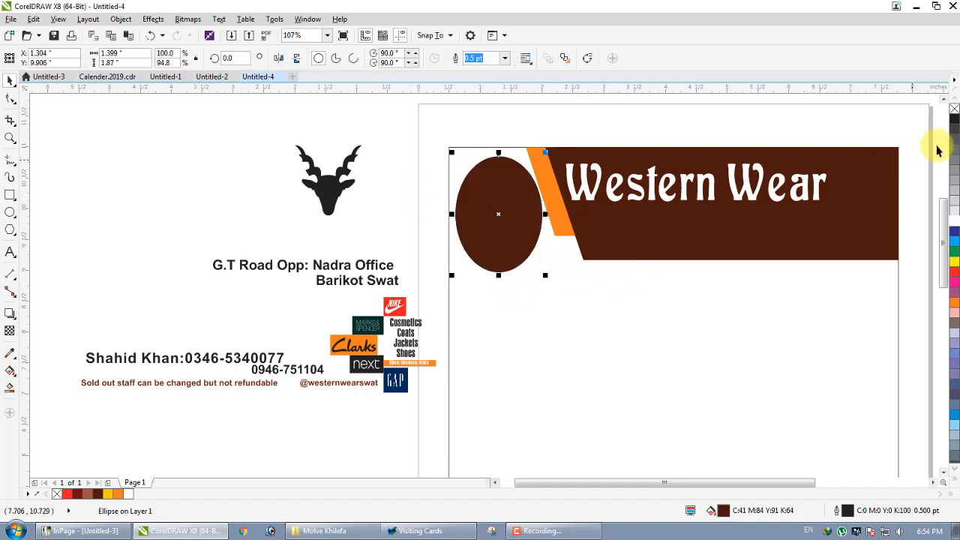
{"action": "right_click", "coordinate": [953, 108]}
{"action": "left_click", "coordinate": [382, 213]}
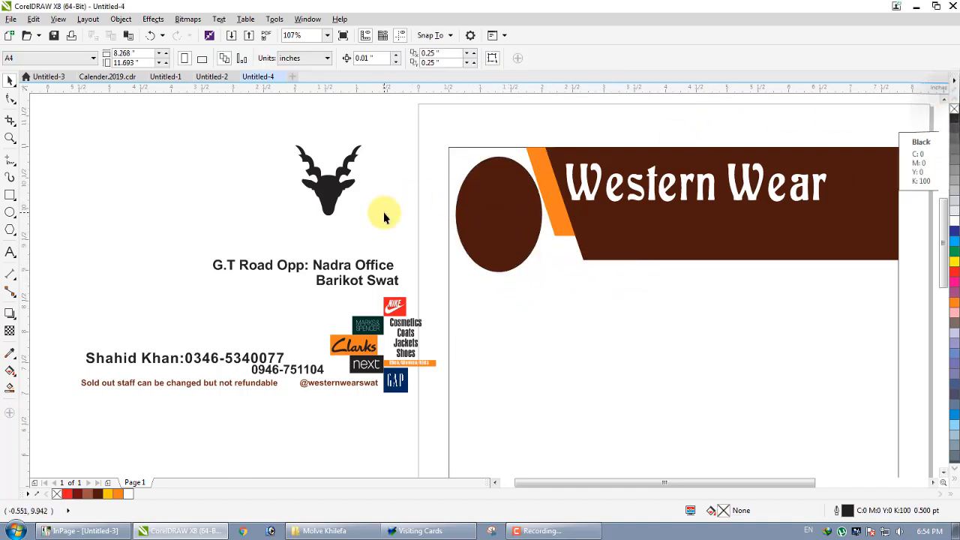
Apply a linear fountain fill to the ellipse, fading downward from brown to white
{"action": "left_click", "coordinate": [520, 200]}
{"action": "left_click", "coordinate": [10, 371]}
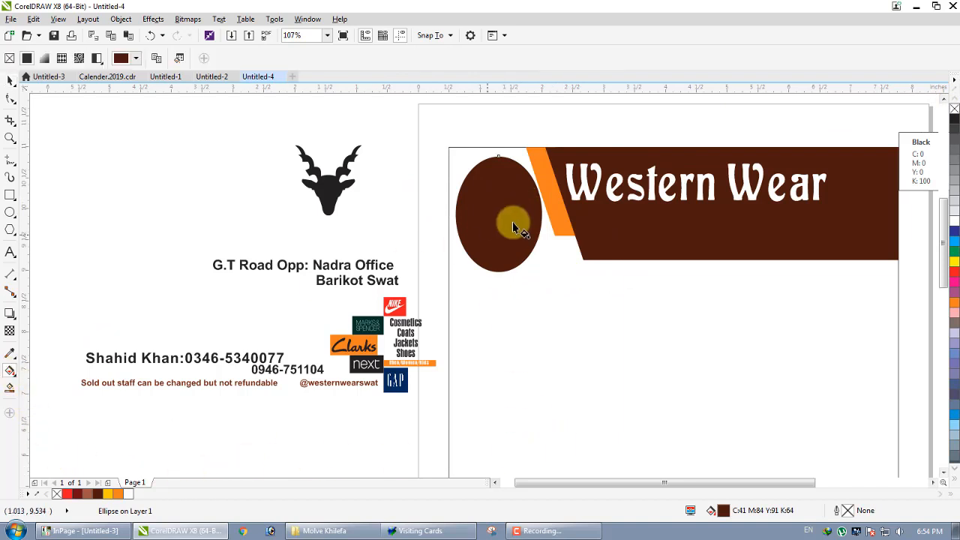
{"action": "left_click_drag", "start_coordinate": [489, 210], "coordinate": [499, 288]}
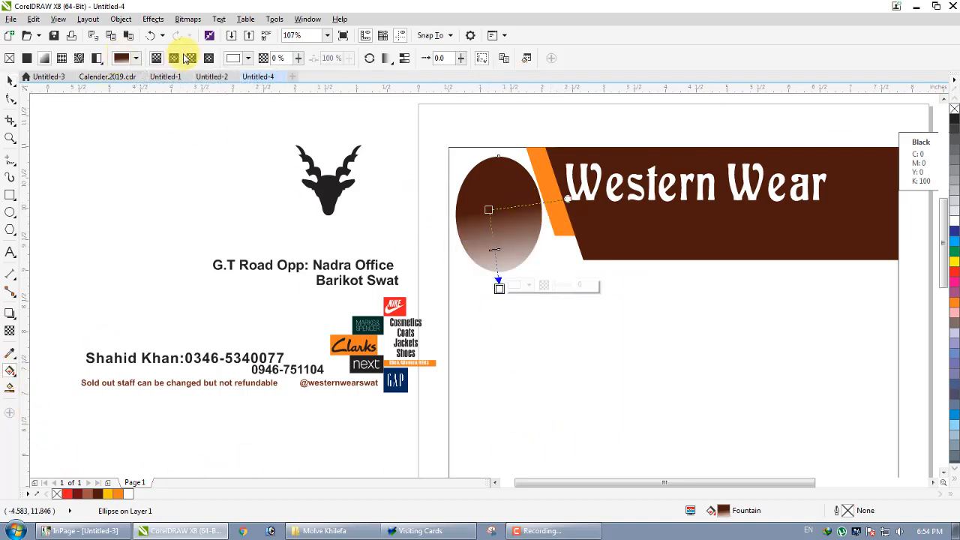
Change the ellipse's gradient to an elliptical fountain fill and move its white centre to the middle of the ellipse
{"action": "left_click", "coordinate": [175, 58]}
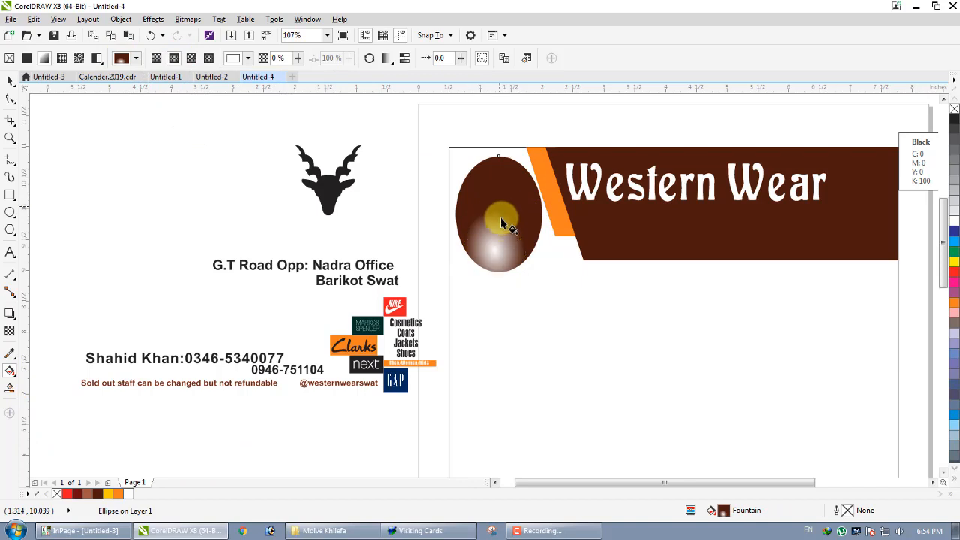
{"action": "left_click_drag", "start_coordinate": [503, 248], "coordinate": [500, 247]}
{"action": "left_click_drag", "start_coordinate": [498, 205], "coordinate": [498, 214]}
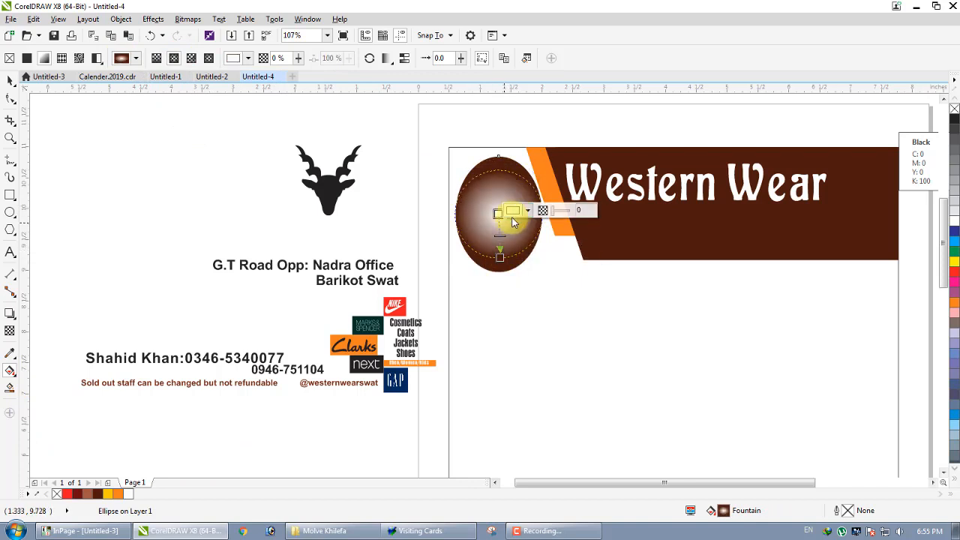
Recolour the centre of the ellipse's gradient with the orange sampled from the slanted strip
{"action": "left_click", "coordinate": [515, 211]}
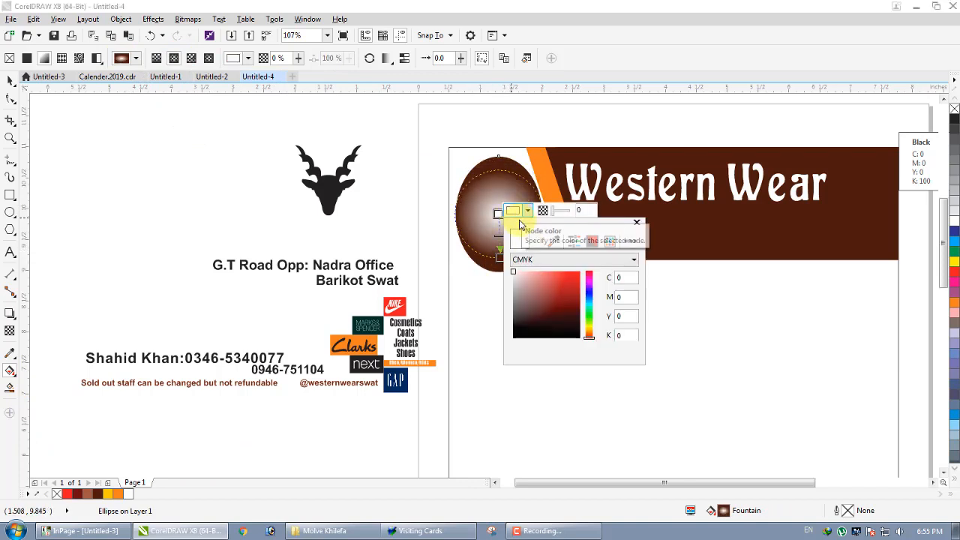
{"action": "left_click", "coordinate": [953, 308]}
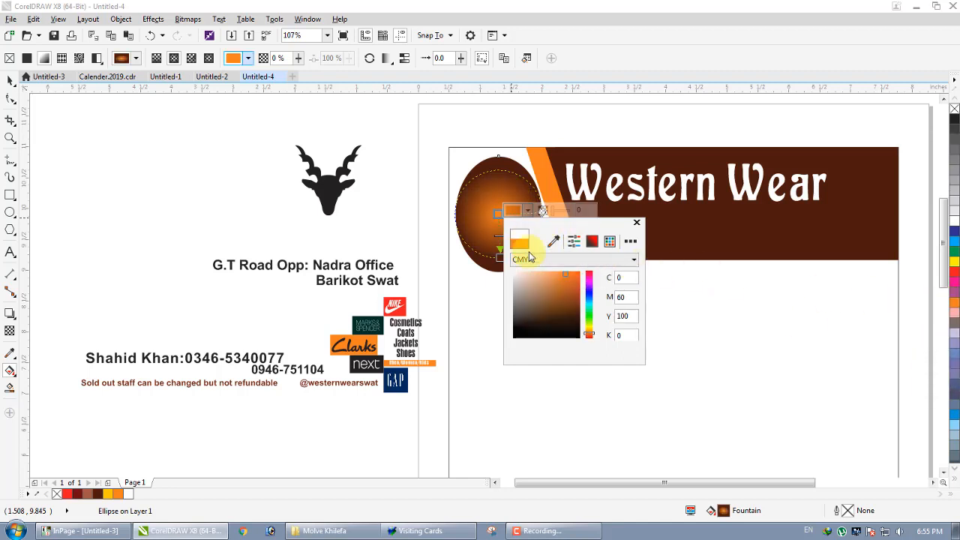
{"action": "left_click", "coordinate": [590, 333]}
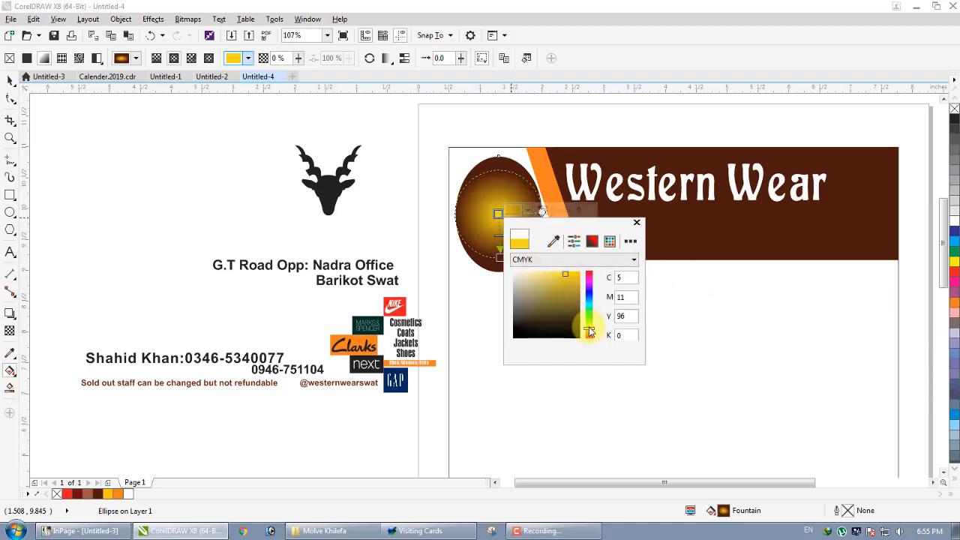
{"action": "left_click", "coordinate": [552, 241]}
{"action": "left_click", "coordinate": [550, 192]}
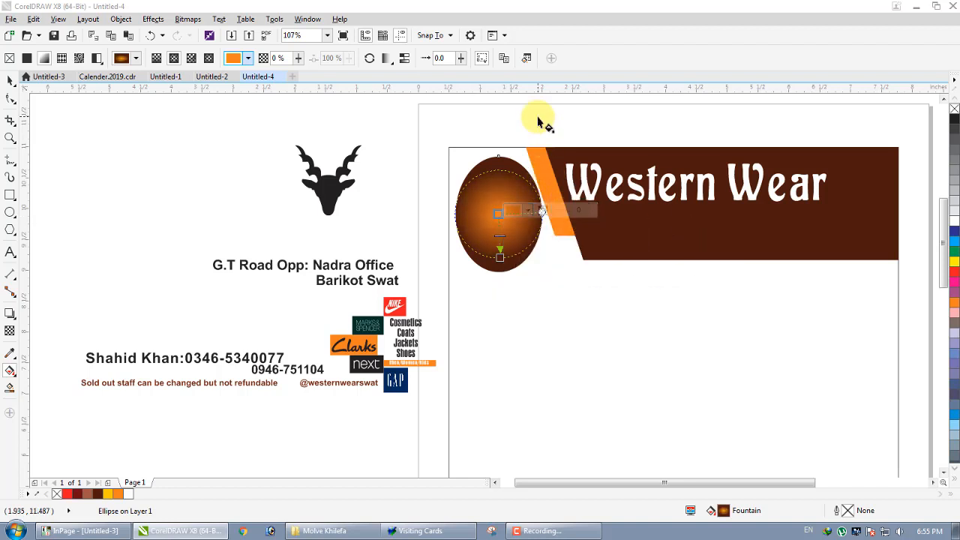
Adjust the extent of the elliptical fountain fill so the orange-to-brown fade reaches close to the ellipse's edges
{"action": "left_click_drag", "start_coordinate": [501, 240], "coordinate": [534, 210]}
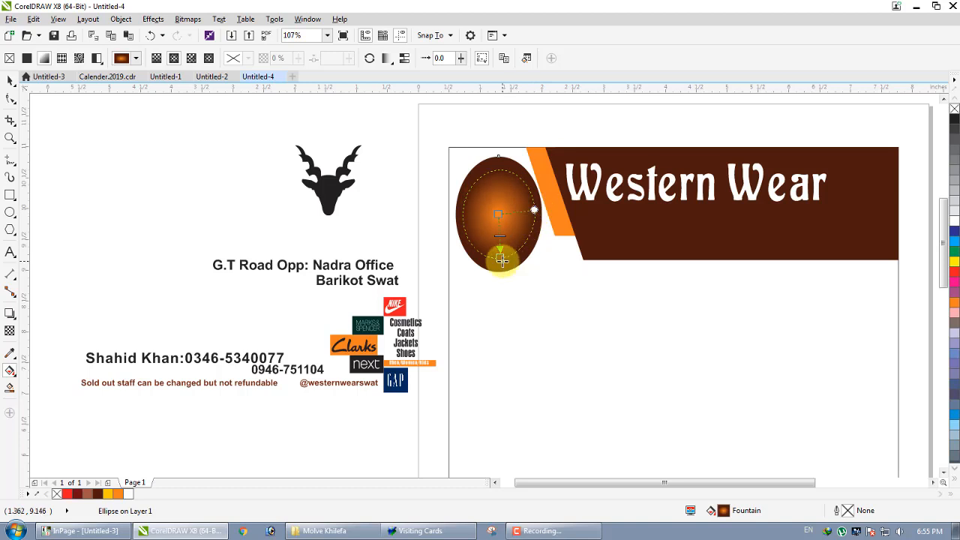
{"action": "left_click_drag", "start_coordinate": [503, 267], "coordinate": [498, 266]}
{"action": "left_click", "coordinate": [426, 215]}
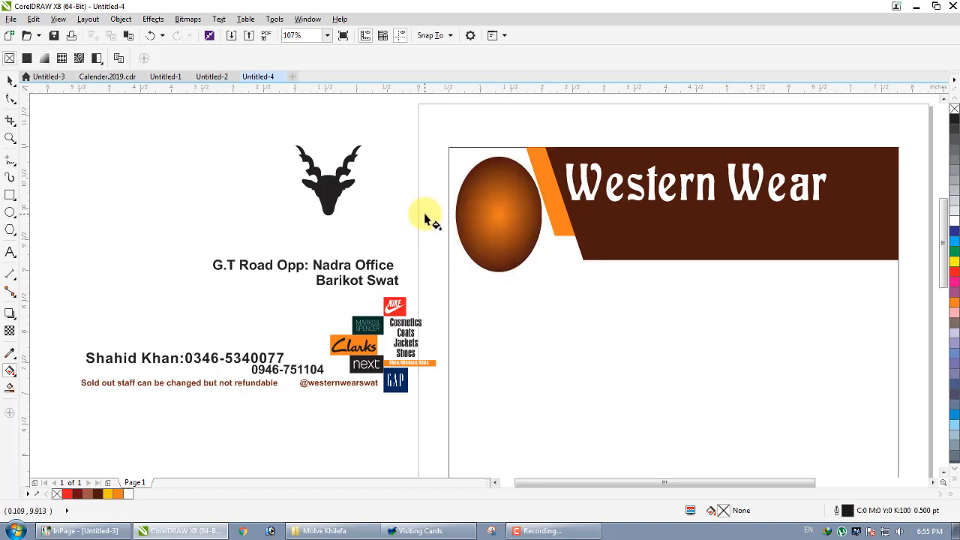
Move the deer head logo onto the gradient ellipse and fill it white
{"action": "key", "text": "space"}
{"action": "left_click_drag", "start_coordinate": [342, 183], "coordinate": [489, 242]}
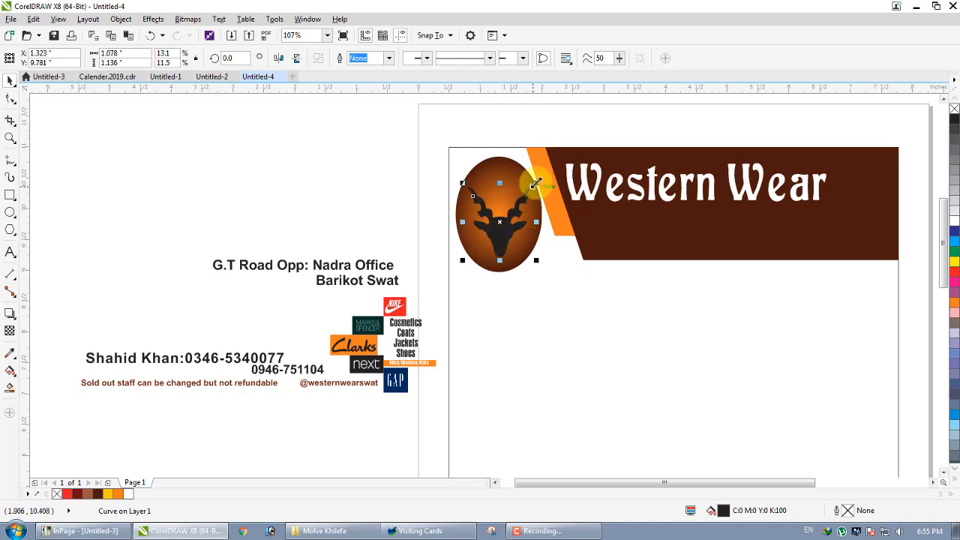
{"action": "left_click", "coordinate": [954, 228]}
{"action": "left_click", "coordinate": [955, 217]}
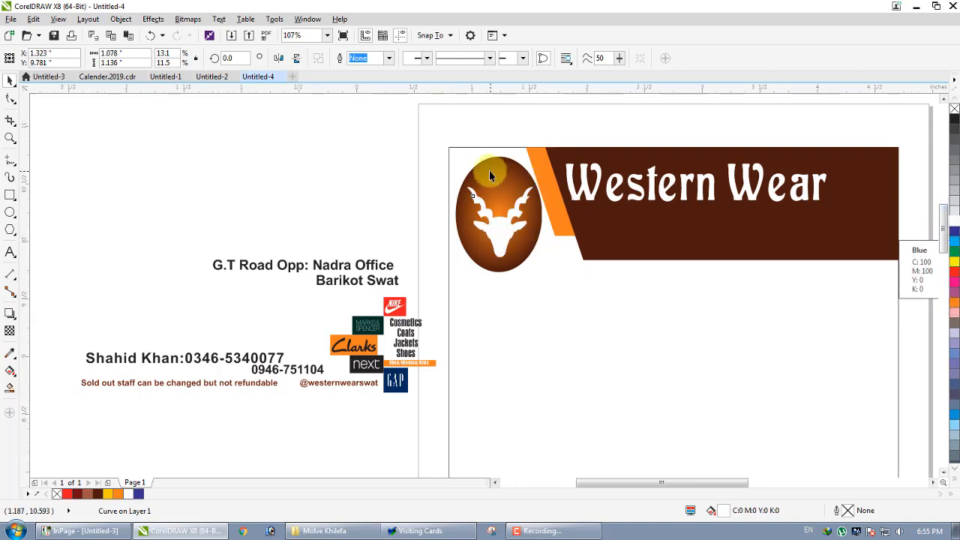
Enlarge the deer head to about 1.14 by 1.20 inches and shift it slightly up and left within the ellipse
{"action": "scroll", "coordinate": [488, 171], "scroll_direction": "up", "scroll_amount": 2}
{"action": "left_click_drag", "start_coordinate": [575, 198], "coordinate": [578, 192]}
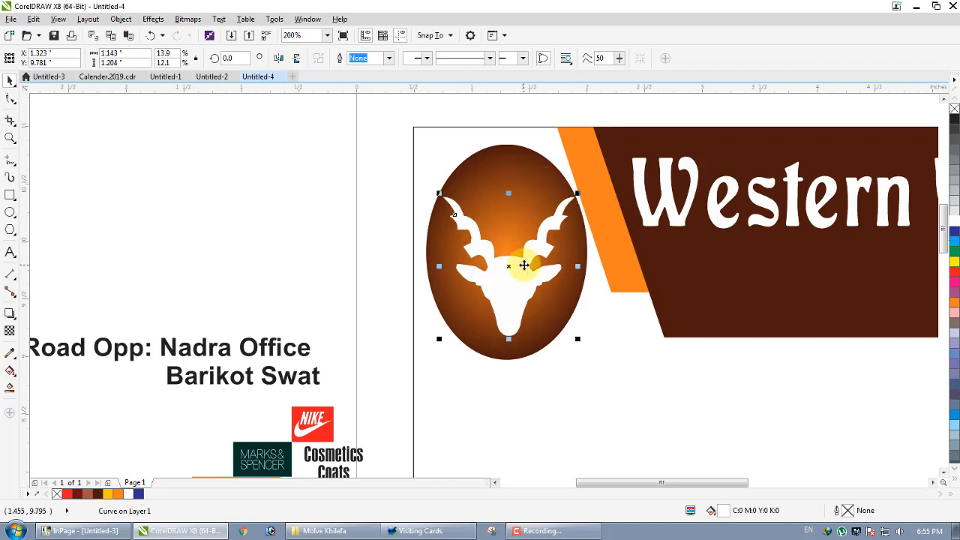
{"action": "left_click_drag", "start_coordinate": [523, 266], "coordinate": [518, 258]}
Shift the slanted orange strip slightly to the right, away from the ellipse
{"action": "left_click", "coordinate": [591, 216]}
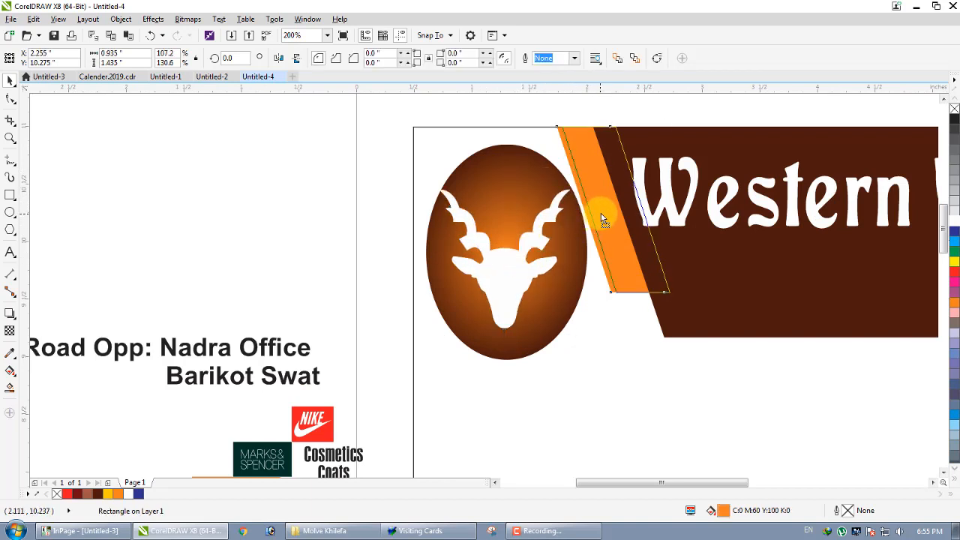
{"action": "left_click_drag", "start_coordinate": [600, 217], "coordinate": [601, 217]}
{"action": "left_click", "coordinate": [354, 212]}
Enlarge the deer head to about 1.23 by 1.29 inches and centre it horizontally and vertically on the ellipse
{"action": "left_click", "coordinate": [496, 252]}
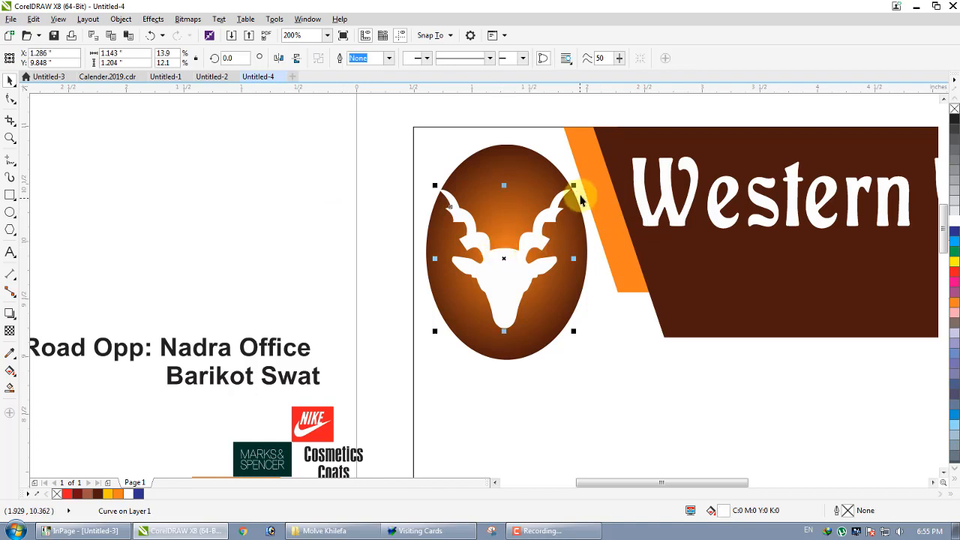
{"action": "left_click_drag", "start_coordinate": [575, 185], "coordinate": [589, 180]}
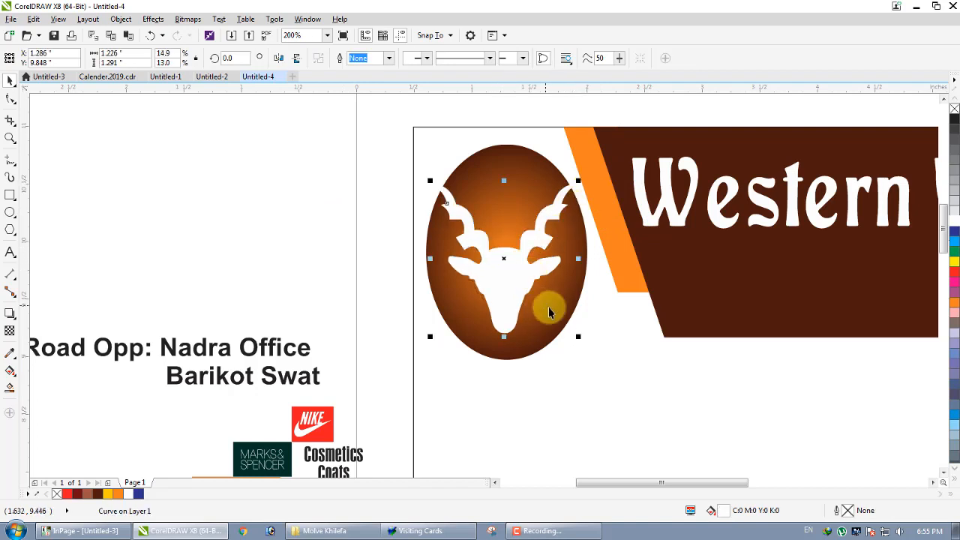
{"action": "left_click", "coordinate": [528, 348], "text": "shift"}
{"action": "key", "text": "c"}
{"action": "key", "text": "e"}
{"action": "left_click", "coordinate": [231, 216]}
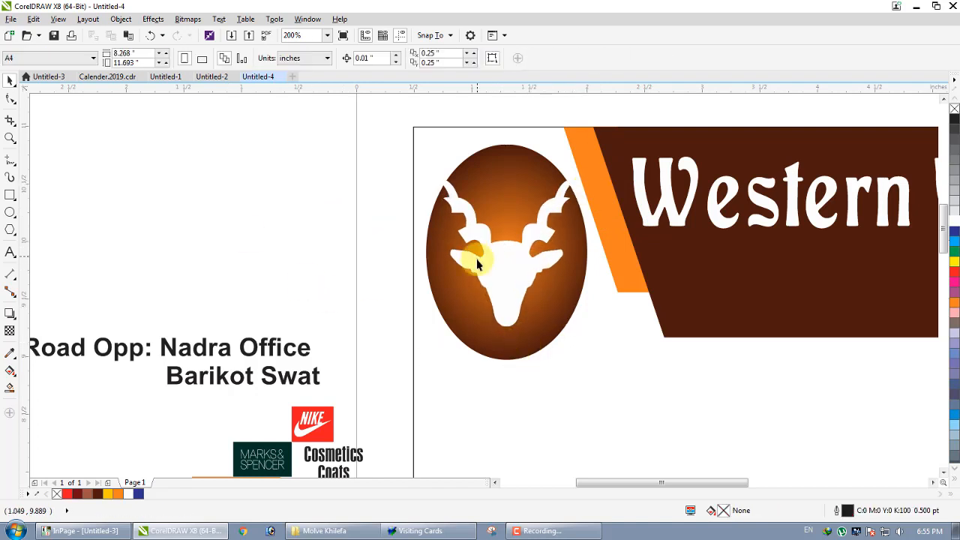
Enlarge the deer head to about 1.29 by 1.36 inches and align it to the ellipse's vertical middle
{"action": "left_click", "coordinate": [493, 267]}
{"action": "left_click_drag", "start_coordinate": [585, 335], "coordinate": [587, 338]}
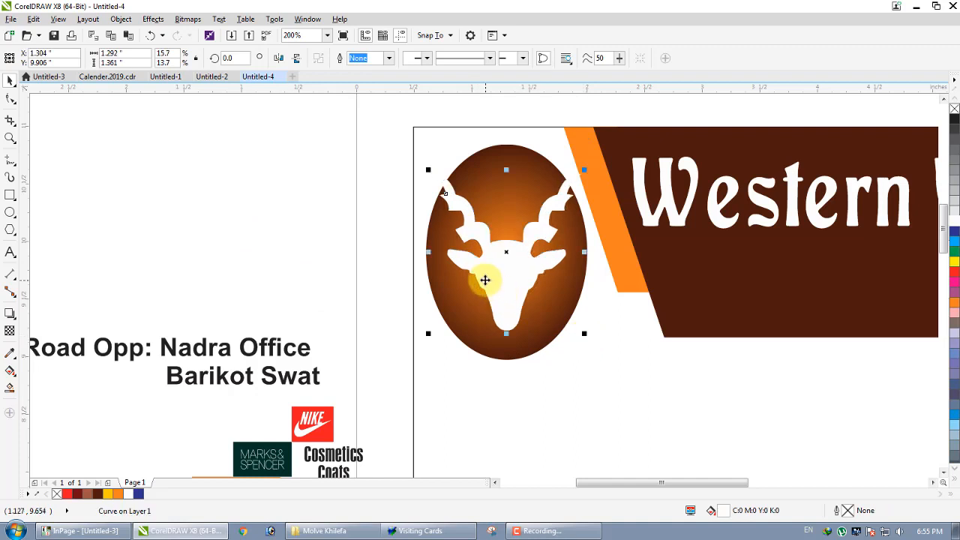
{"action": "left_click_drag", "start_coordinate": [490, 278], "coordinate": [490, 285]}
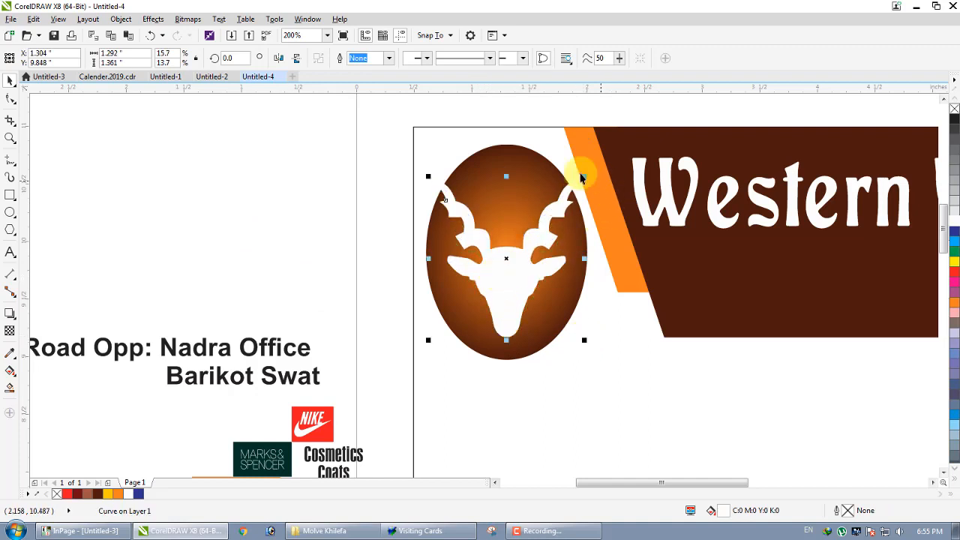
{"action": "left_click", "coordinate": [515, 151], "text": "shift"}
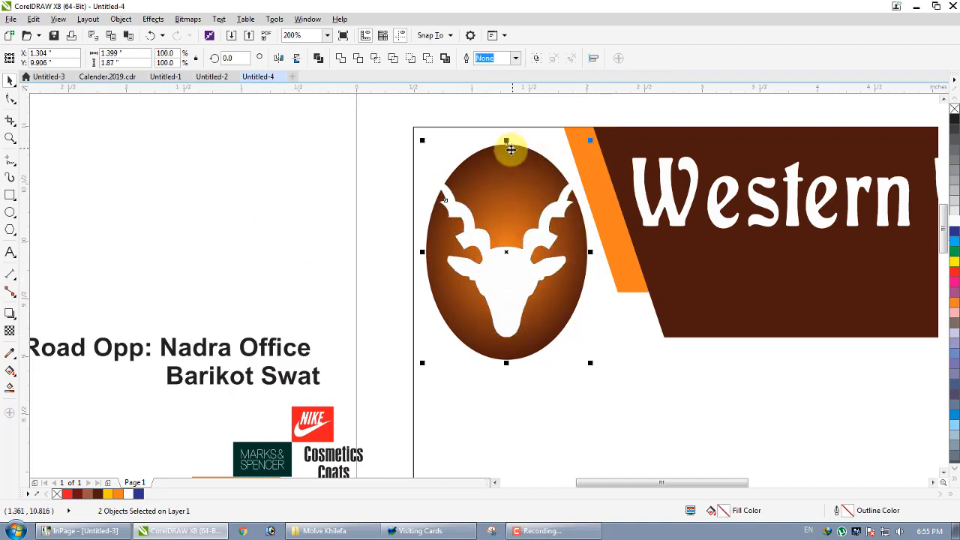
{"action": "key", "text": "e"}
{"action": "key", "text": "x"}
{"action": "left_click", "coordinate": [10, 81]}
Move the shop's social media handle directly beneath the refund note, clear of the brand logos
{"action": "scroll", "coordinate": [291, 157], "scroll_direction": "down", "scroll_amount": 2}
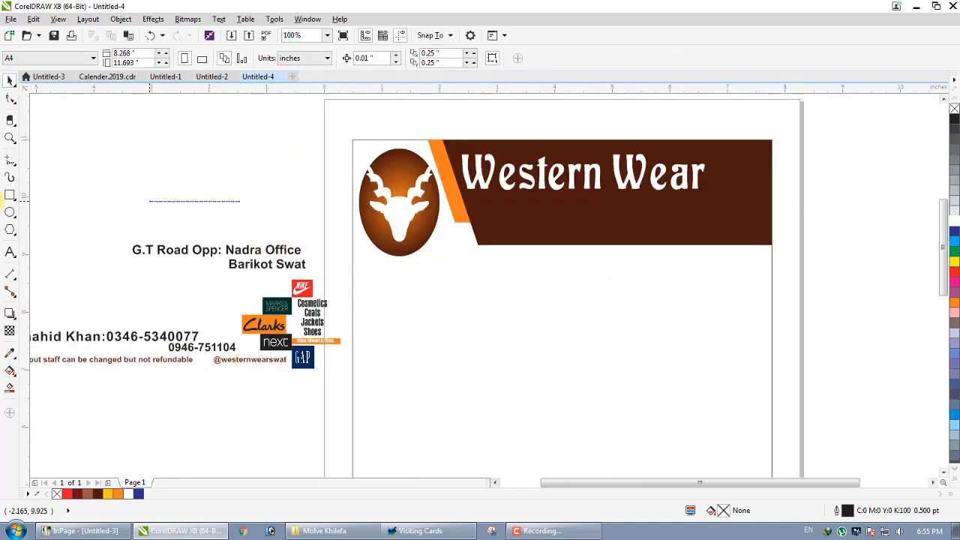
{"action": "left_click_drag", "start_coordinate": [1, 201], "coordinate": [239, 168]}
{"action": "left_click_drag", "start_coordinate": [321, 360], "coordinate": [203, 367]}
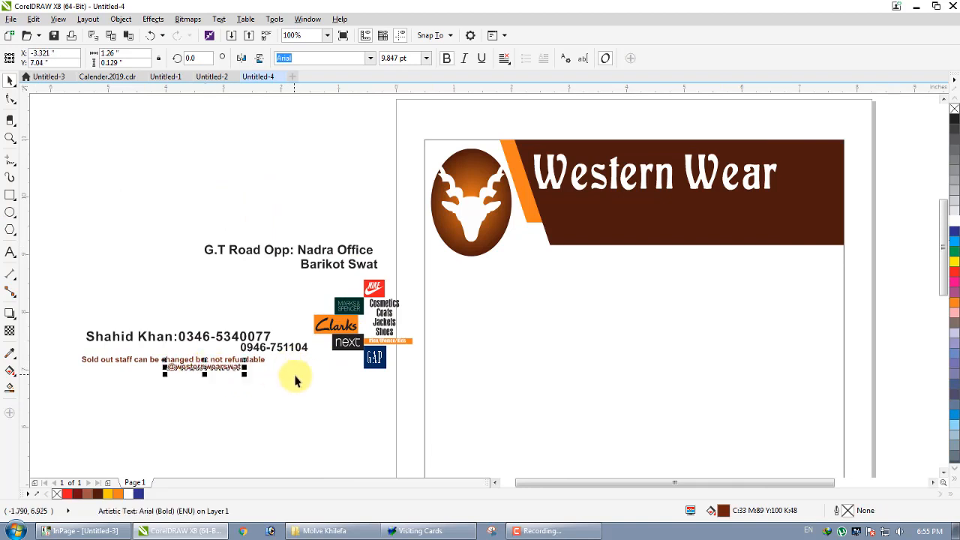
Move the brand logos with the product list onto the header's right end and fill the product list text white
{"action": "left_click_drag", "start_coordinate": [312, 388], "coordinate": [804, 194]}
{"action": "scroll", "coordinate": [857, 184], "scroll_direction": "up", "scroll_amount": 2}
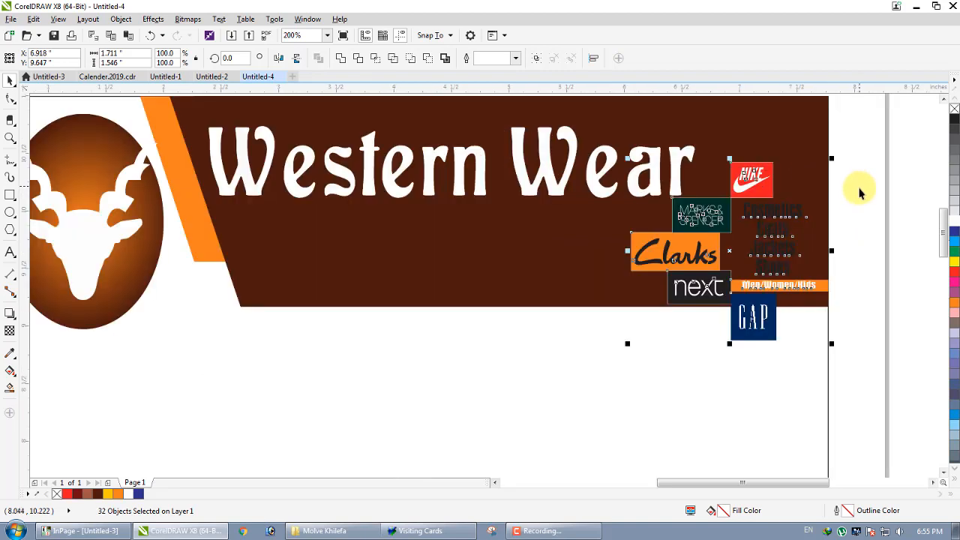
{"action": "left_click", "coordinate": [763, 207]}
{"action": "left_click", "coordinate": [882, 215]}
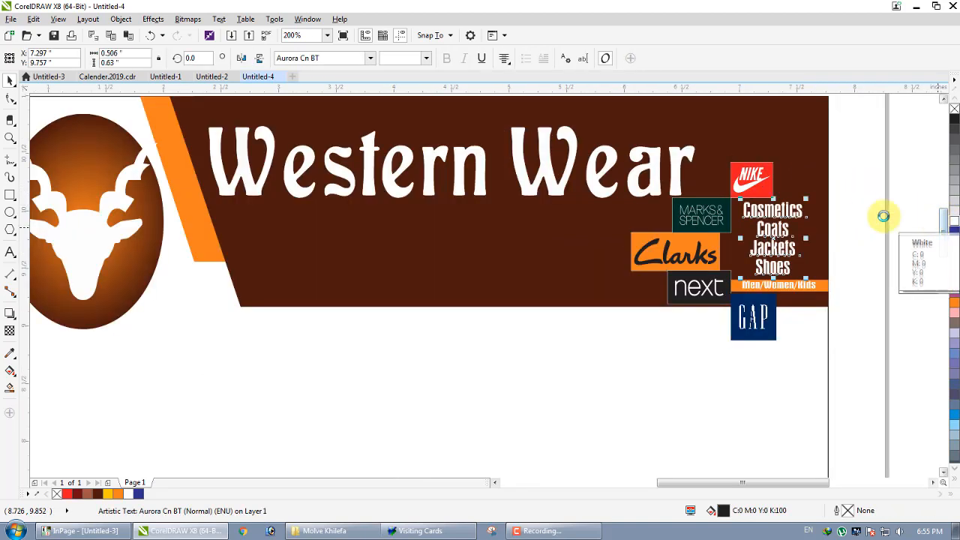
Shrink the Western Wear title to about 4.02 by 0.59 inches so it clears the brand logos
{"action": "scroll", "coordinate": [879, 148], "scroll_direction": "down", "scroll_amount": 2}
{"action": "left_click", "coordinate": [765, 177]}
{"action": "left_click", "coordinate": [788, 180]}
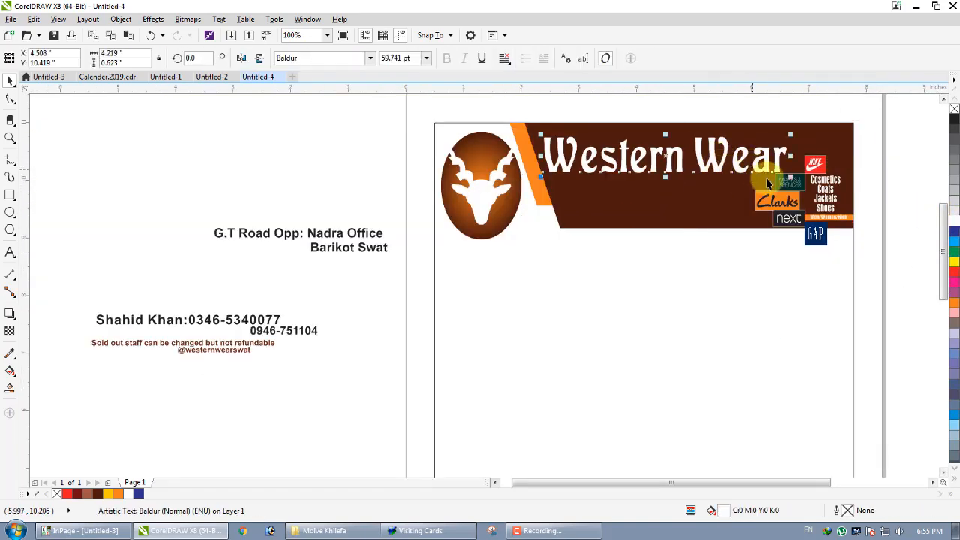
{"action": "left_click_drag", "start_coordinate": [789, 180], "coordinate": [777, 179]}
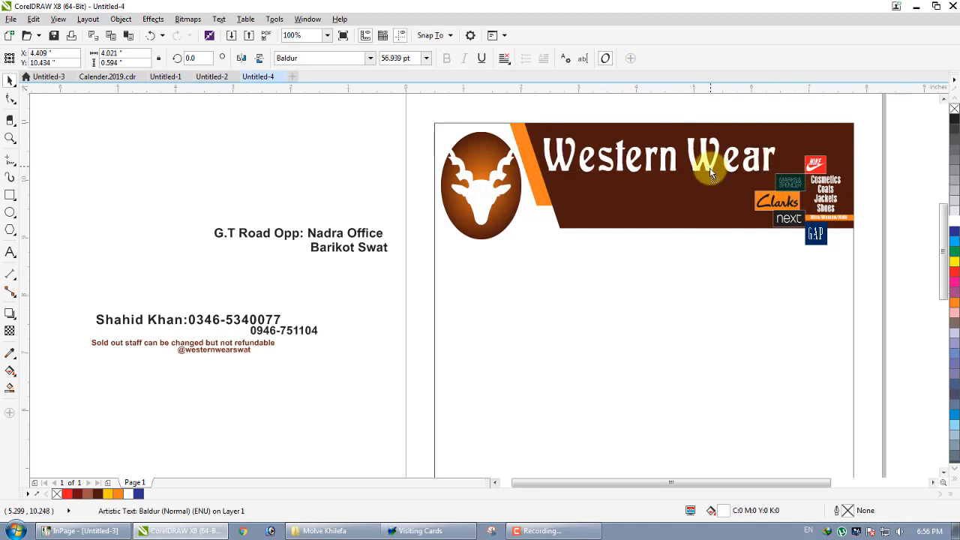
Lower the title slightly and raise the brand logo block slightly within the brown header
{"action": "left_click_drag", "start_coordinate": [909, 127], "coordinate": [742, 253]}
{"action": "left_click_drag", "start_coordinate": [787, 206], "coordinate": [789, 202]}
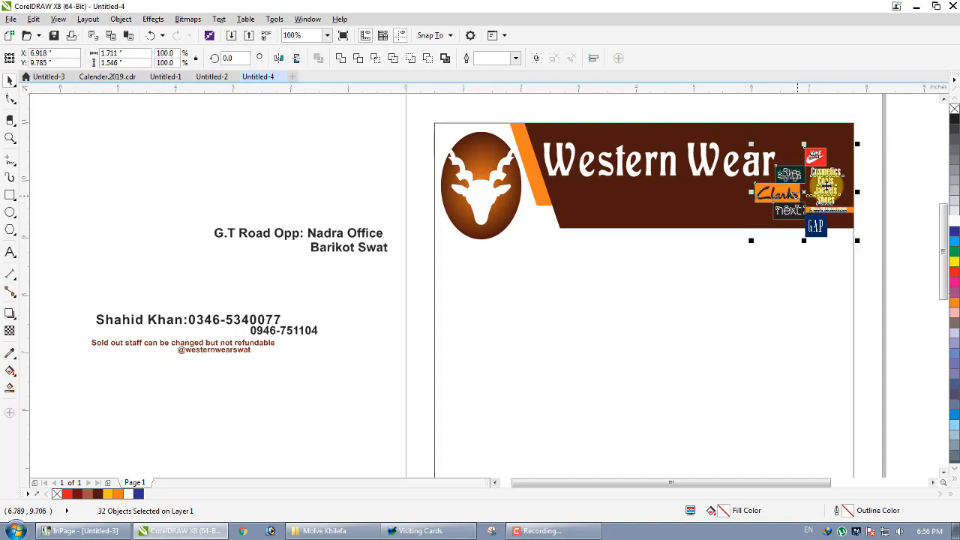
{"action": "left_click", "coordinate": [872, 187]}
{"action": "scroll", "coordinate": [872, 185], "scroll_direction": "up", "scroll_amount": 2}
{"action": "scroll", "coordinate": [869, 185], "scroll_direction": "down", "scroll_amount": 1}
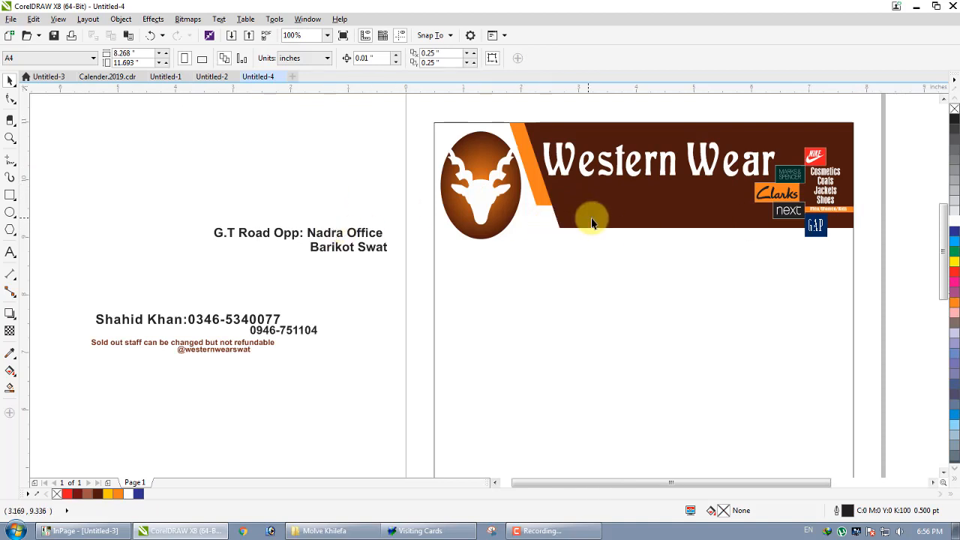
Draw a two-segment line from the orange strip along the header's slanted and lower edges to the GAP logo, about 4.46 by 0.47 inches
{"action": "scroll", "coordinate": [812, 215], "scroll_direction": "up", "scroll_amount": 1}
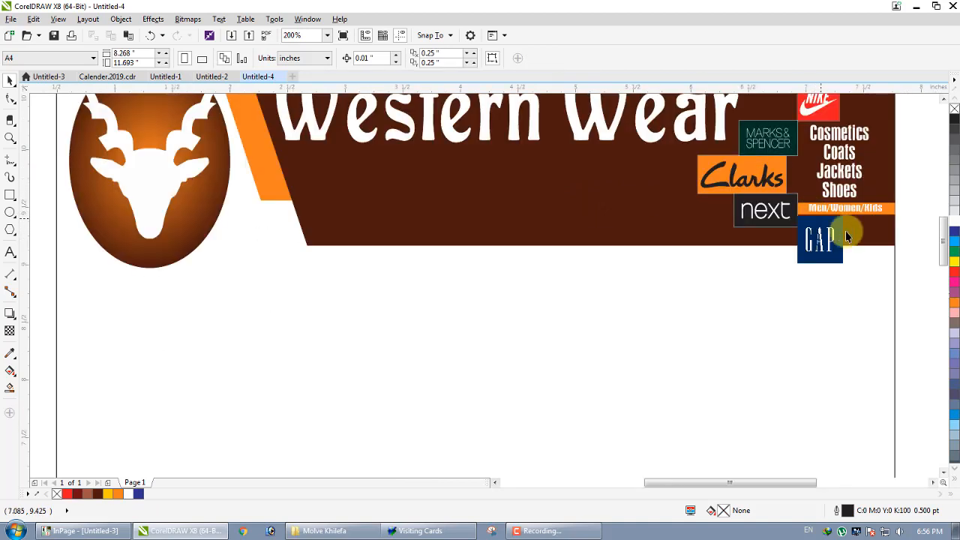
{"action": "left_click", "coordinate": [12, 159]}
{"action": "left_click", "coordinate": [33, 158]}
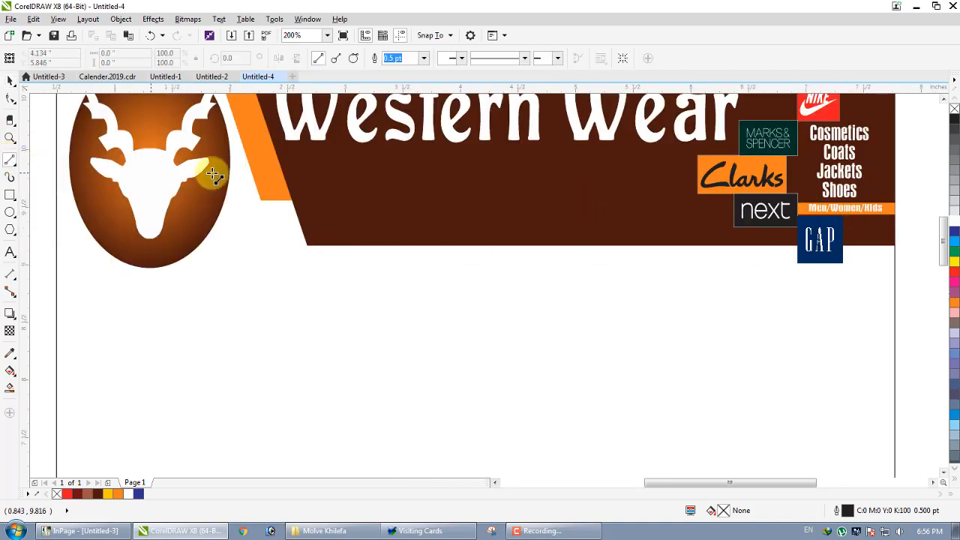
{"action": "left_click", "coordinate": [285, 201]}
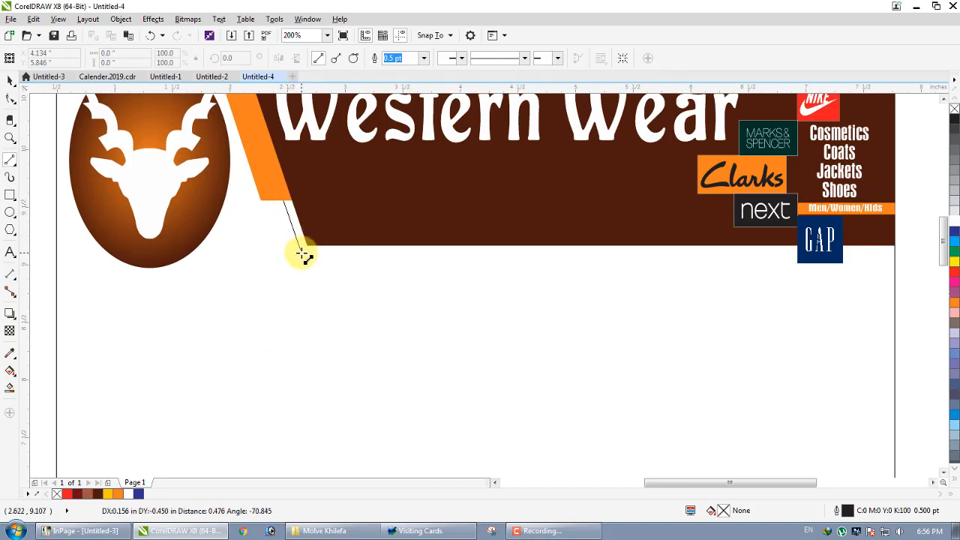
{"action": "double_click", "coordinate": [301, 254]}
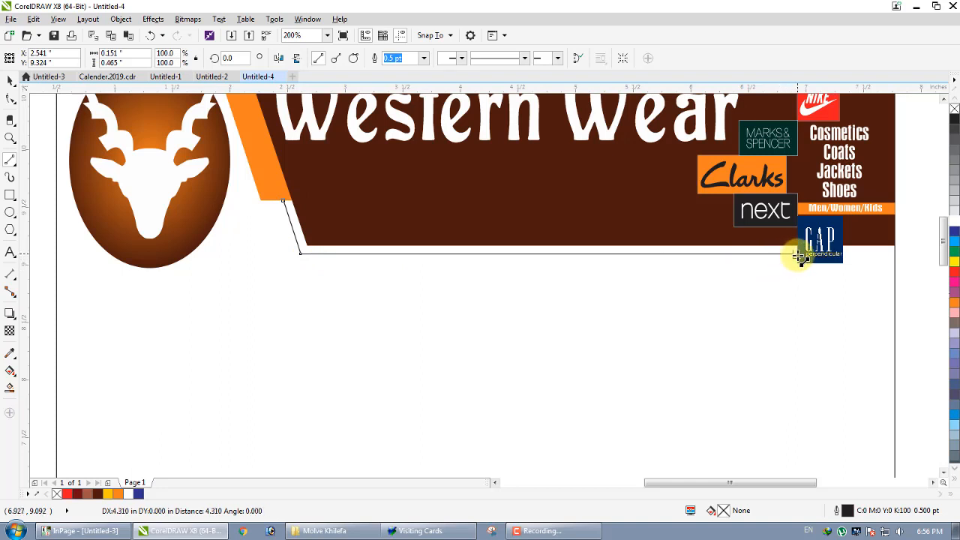
{"action": "left_click", "coordinate": [803, 255]}
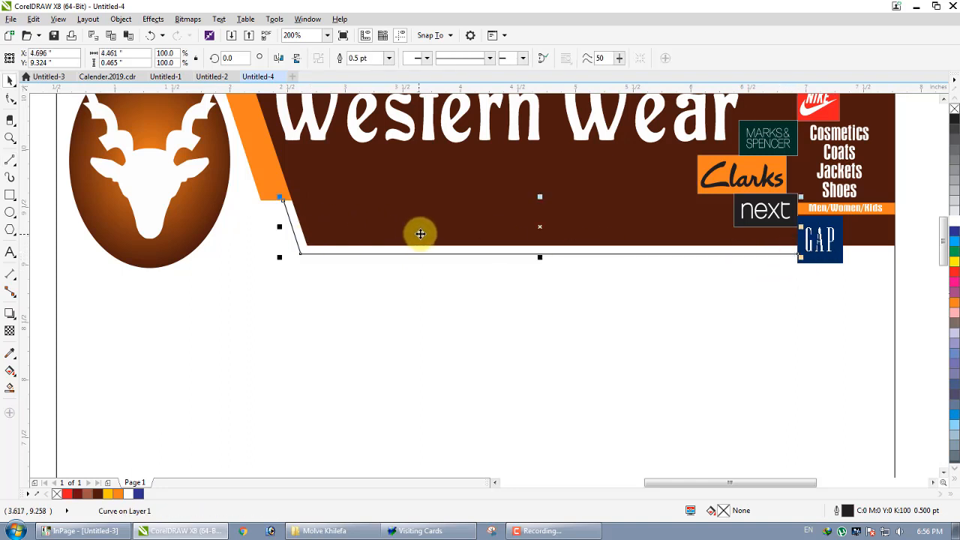
Move the drawn line closer to the header so it follows the slanted and lower edges with a narrow gap
{"action": "scroll", "coordinate": [419, 232], "scroll_direction": "up", "scroll_amount": 1}
{"action": "left_click_drag", "start_coordinate": [300, 272], "coordinate": [308, 271]}
{"action": "scroll", "coordinate": [186, 254], "scroll_direction": "up", "scroll_amount": 1}
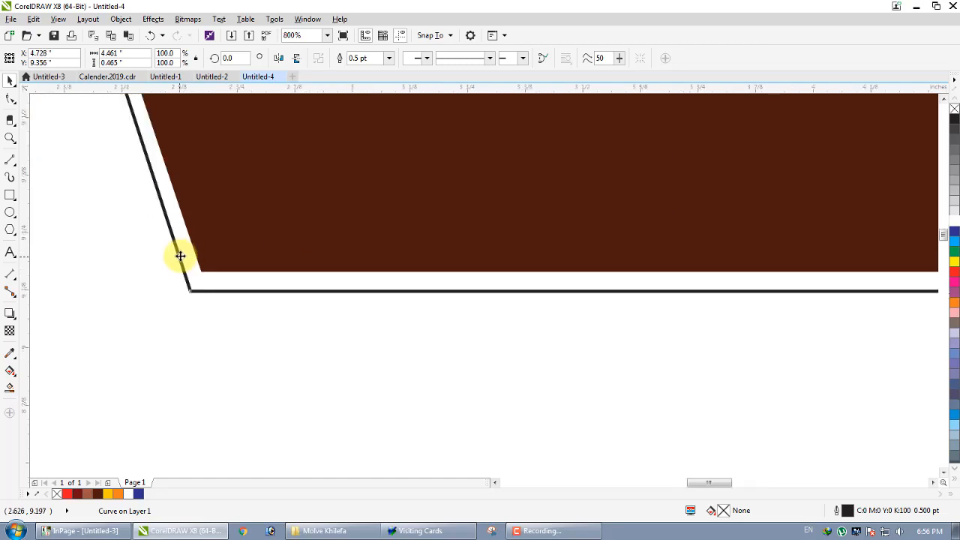
{"action": "left_click_drag", "start_coordinate": [180, 255], "coordinate": [180, 253]}
{"action": "scroll", "coordinate": [180, 253], "scroll_direction": "down", "scroll_amount": 1}
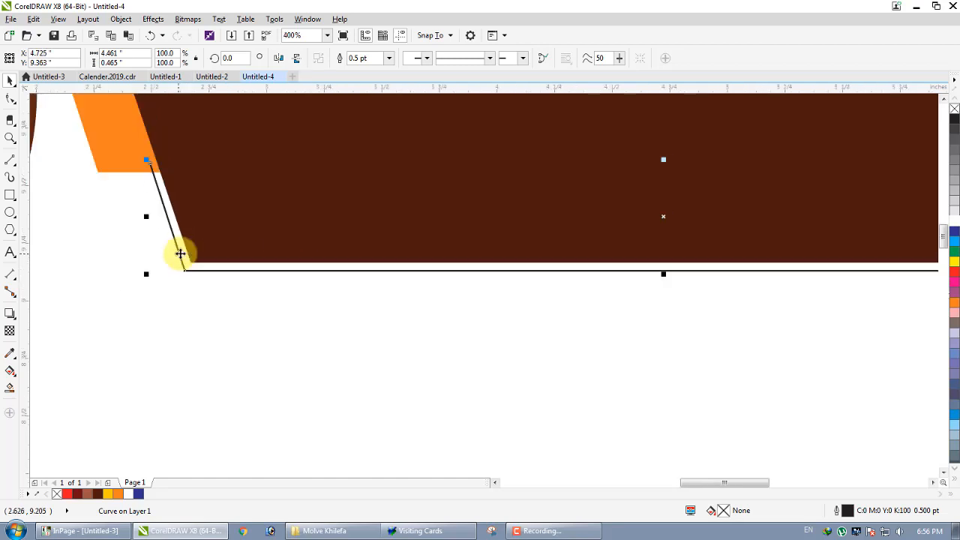
Bring the slanted orange strip to the front of the header so it covers the drawn line's upper end
{"action": "left_click", "coordinate": [125, 155]}
{"action": "scroll", "coordinate": [123, 151], "scroll_direction": "down", "scroll_amount": 2}
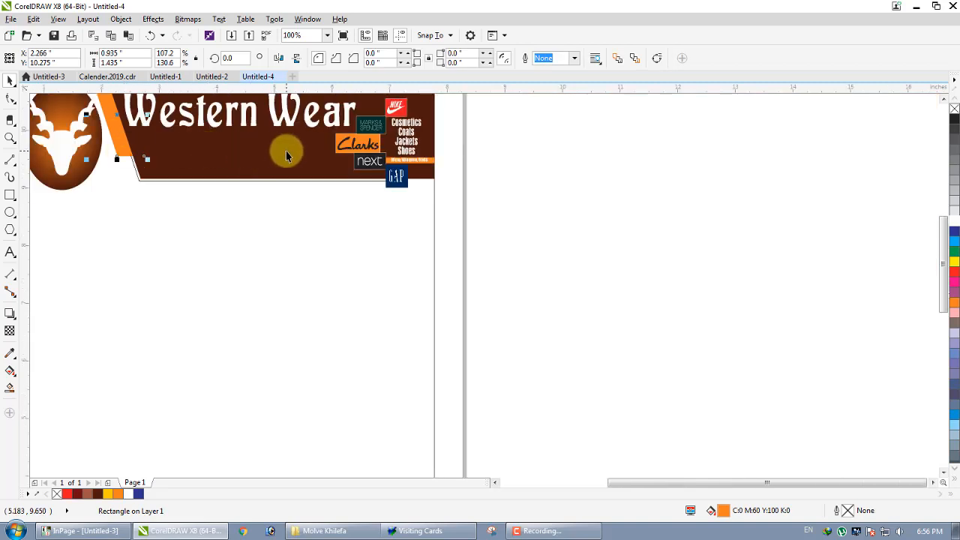
{"action": "scroll", "coordinate": [287, 150], "scroll_direction": "down", "scroll_amount": 1}
{"action": "left_click", "coordinate": [153, 178]}
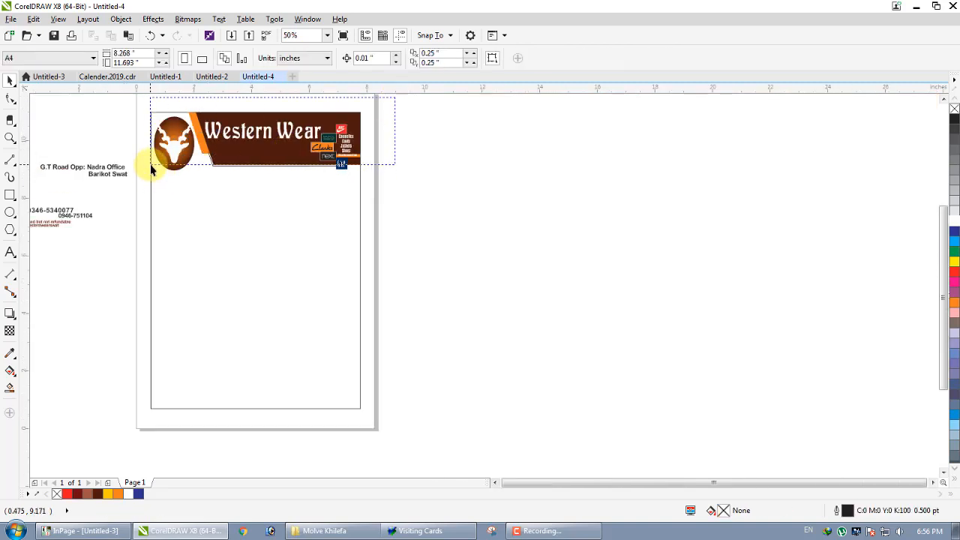
{"action": "left_click_drag", "start_coordinate": [159, 168], "coordinate": [160, 168]}
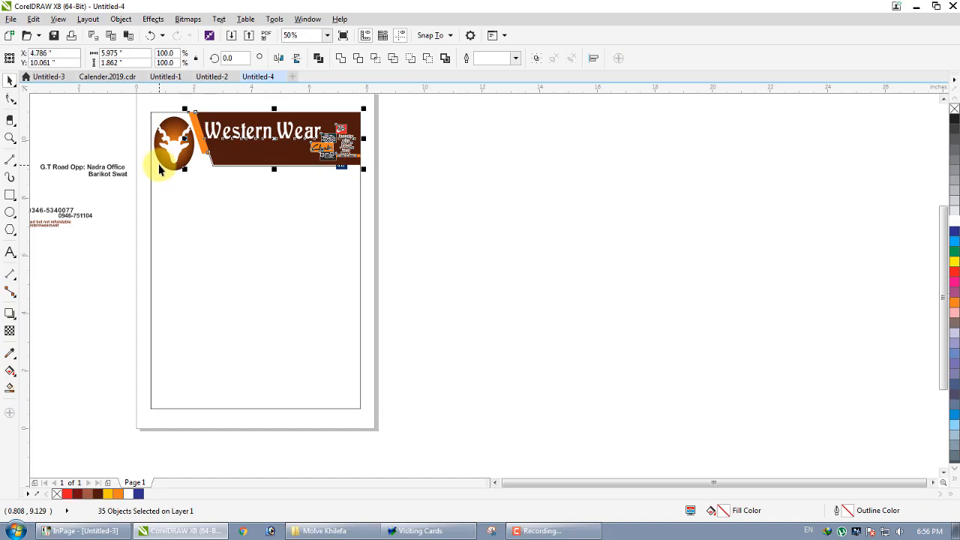
{"action": "scroll", "coordinate": [263, 109], "scroll_direction": "up", "scroll_amount": 2}
{"action": "left_click", "coordinate": [103, 128]}
{"action": "scroll", "coordinate": [85, 154], "scroll_direction": "left", "scroll_amount": 2}
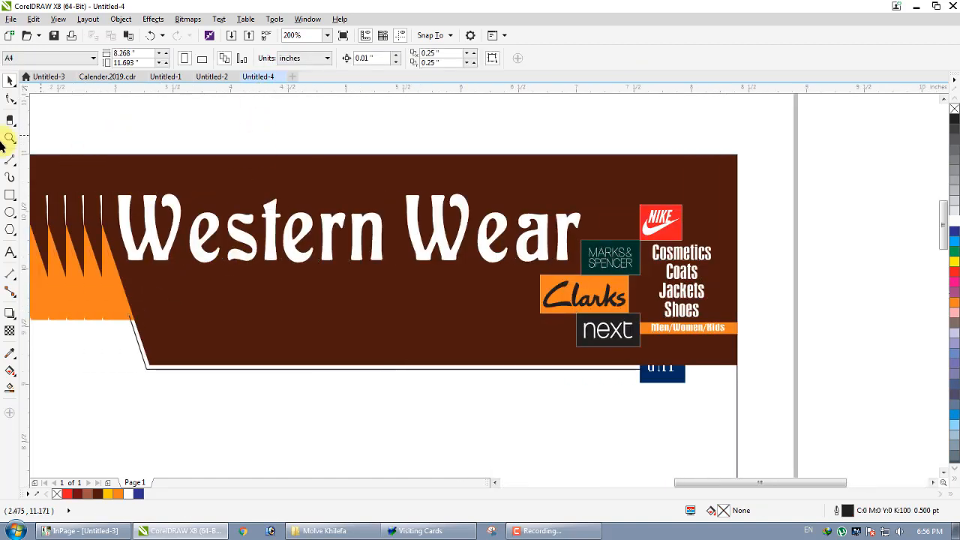
{"action": "left_click_drag", "start_coordinate": [85, 154], "coordinate": [872, 334]}
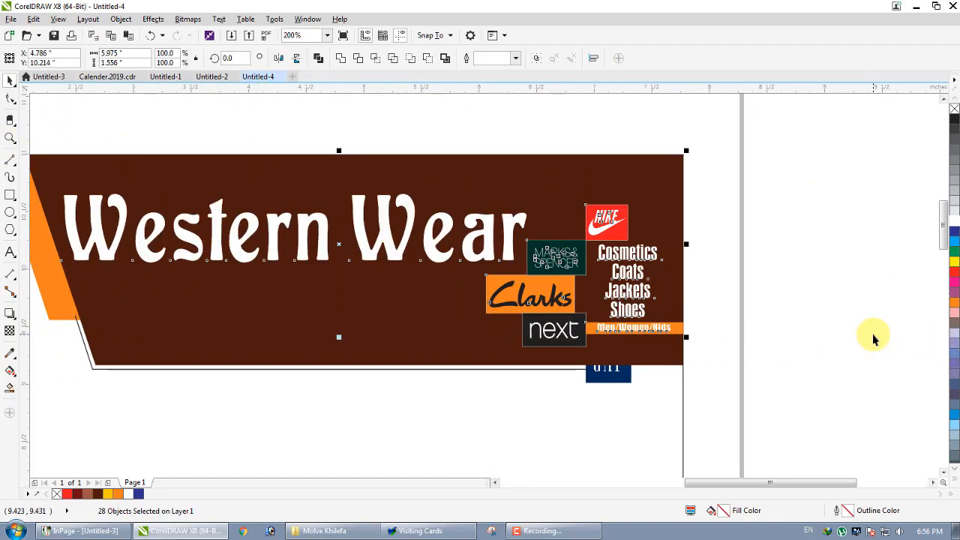
{"action": "left_click_drag", "start_coordinate": [787, 112], "coordinate": [60, 366]}
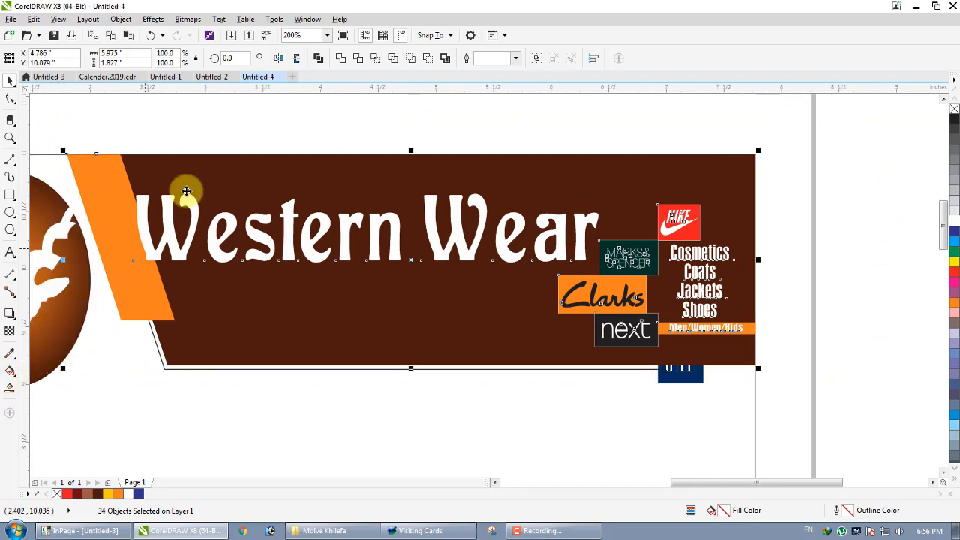
Bring the brown header shape to the front, followed by the title, brand logos and remaining header content
{"action": "left_click", "coordinate": [207, 123]}
{"action": "left_click", "coordinate": [176, 155]}
{"action": "key", "text": "shift+Page_Up"}
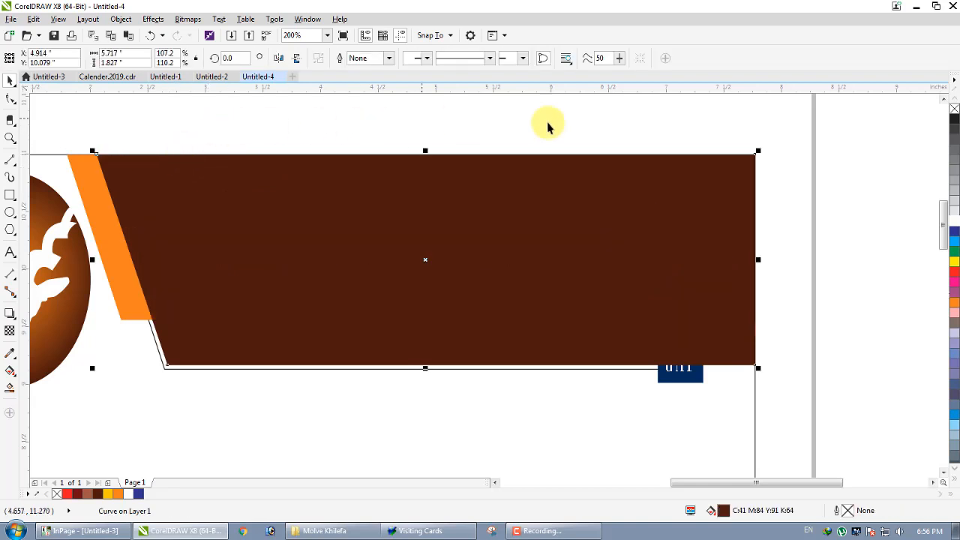
{"action": "left_click_drag", "start_coordinate": [834, 125], "coordinate": [103, 435]}
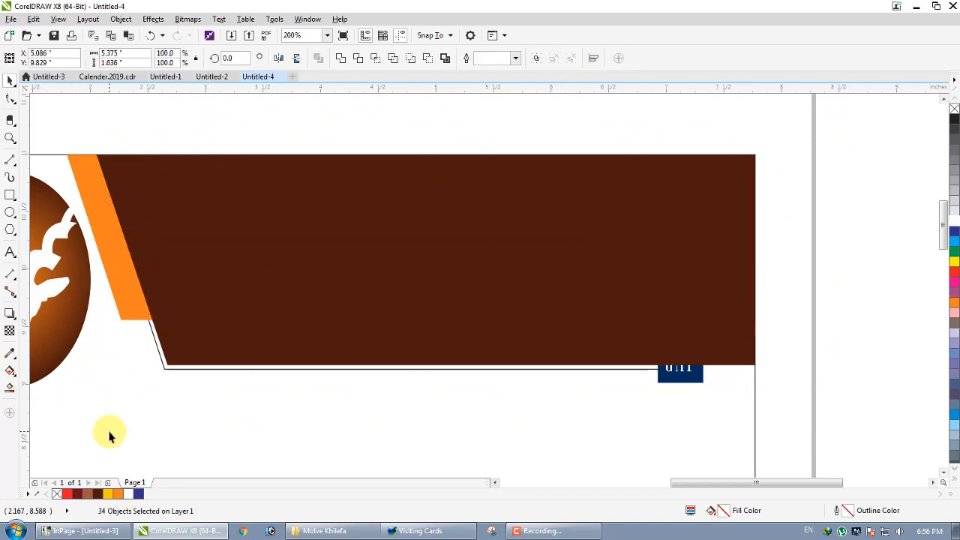
{"action": "key", "text": "shift+Page_Up"}
{"action": "left_click", "coordinate": [814, 280]}
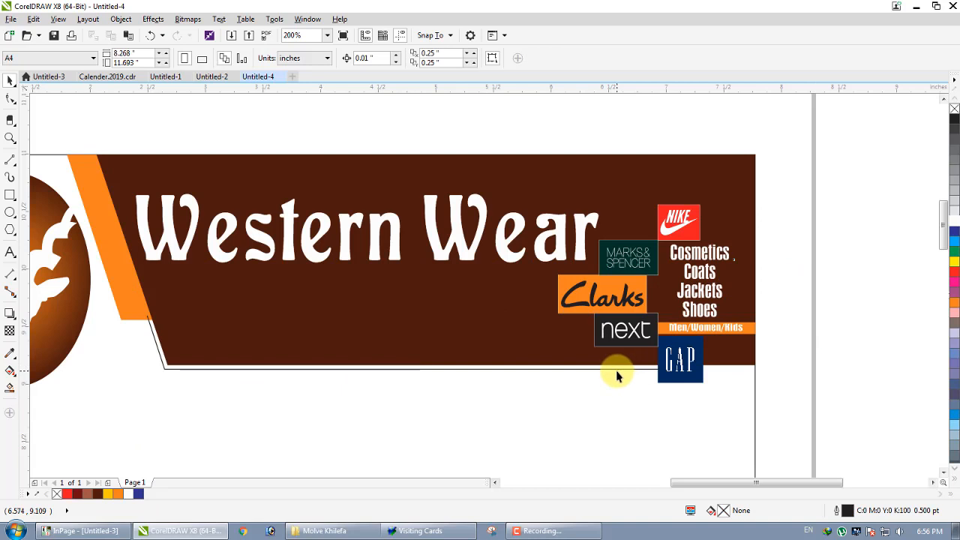
Give the two-segment line along the header's edge a dash-dot-dot style and an outline width of 1.0 pt
{"action": "left_click", "coordinate": [617, 375]}
{"action": "left_click", "coordinate": [615, 368]}
{"action": "left_click", "coordinate": [480, 66]}
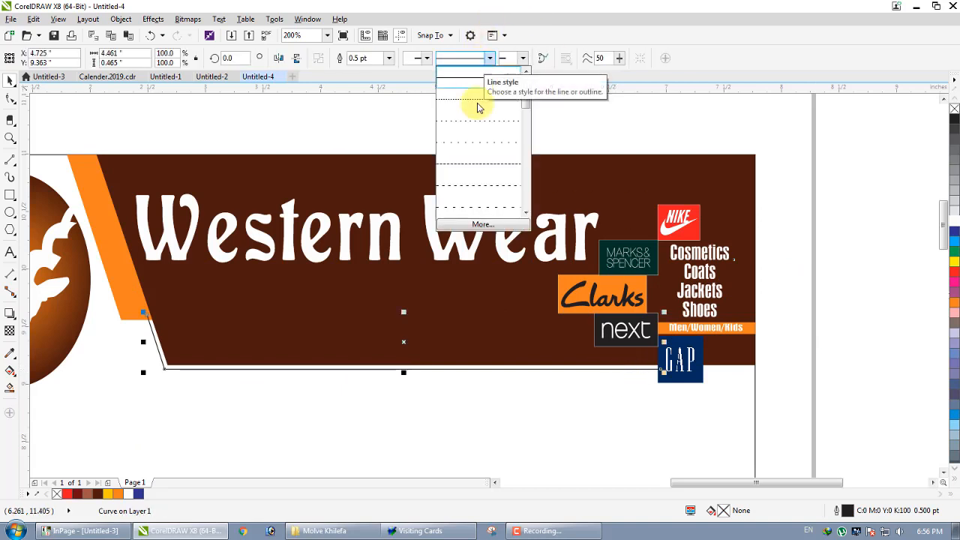
{"action": "left_click", "coordinate": [527, 122]}
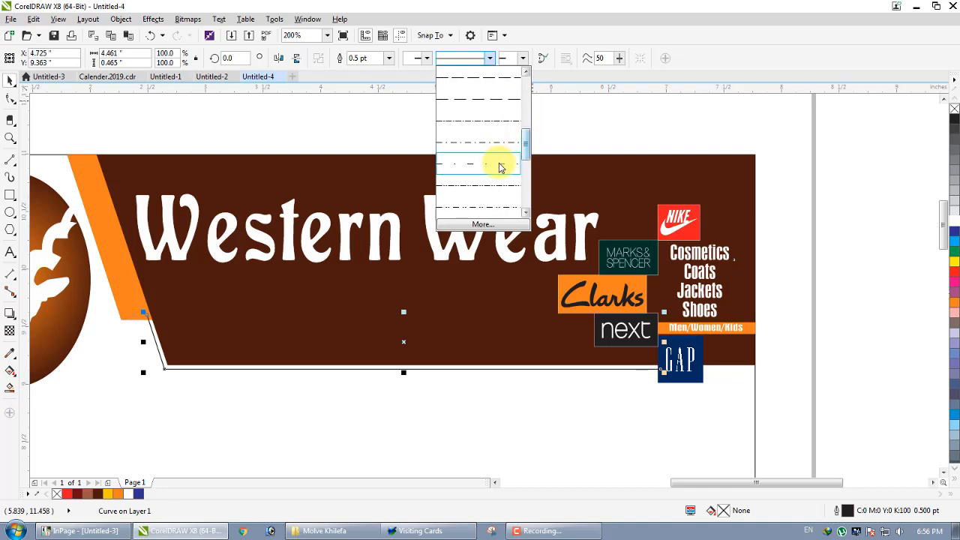
{"action": "left_click", "coordinate": [491, 184]}
{"action": "scroll", "coordinate": [450, 367], "scroll_direction": "up", "scroll_amount": 5}
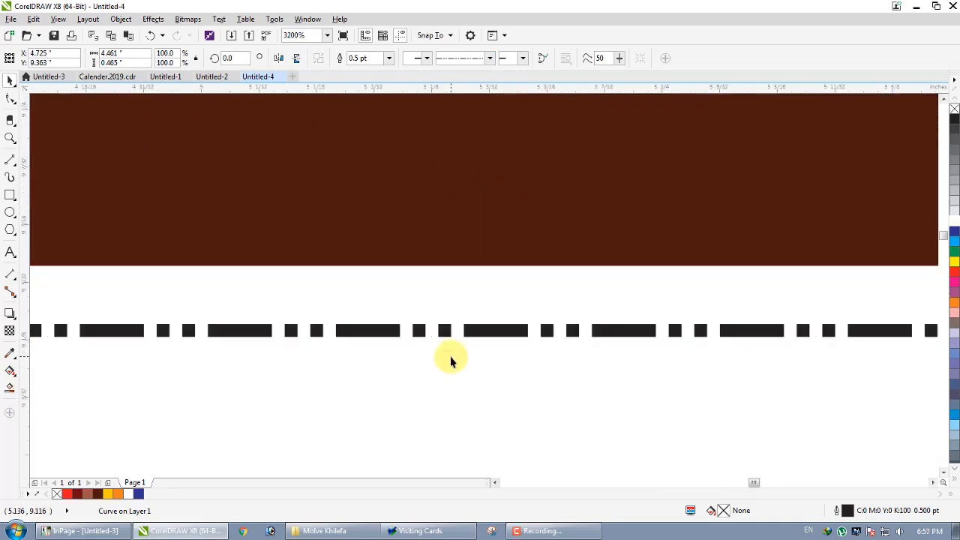
{"action": "left_click", "coordinate": [390, 58]}
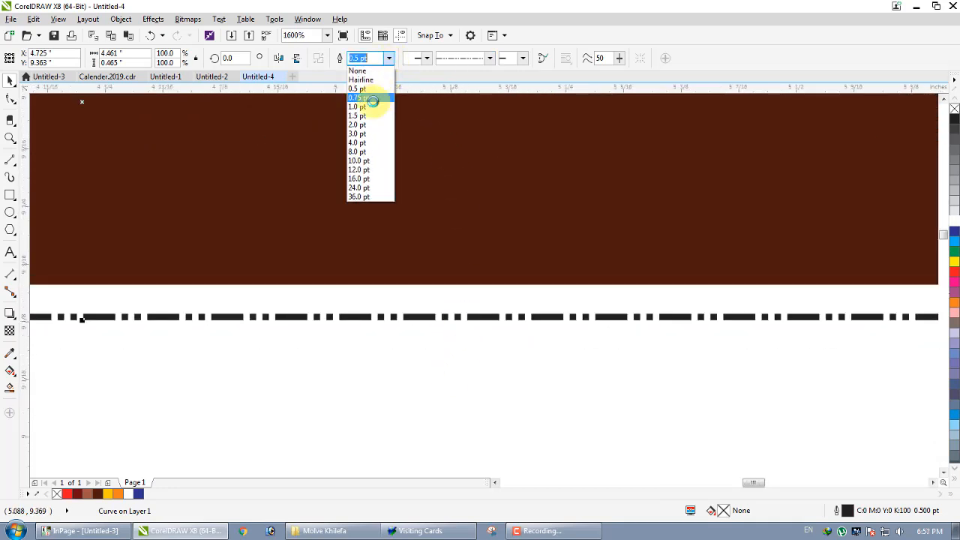
{"action": "left_click", "coordinate": [365, 107]}
Colour the dash-dot-dot line dark brown (C41 M84 Y91 K64) to match the header
{"action": "scroll", "coordinate": [408, 203], "scroll_direction": "down", "scroll_amount": 5}
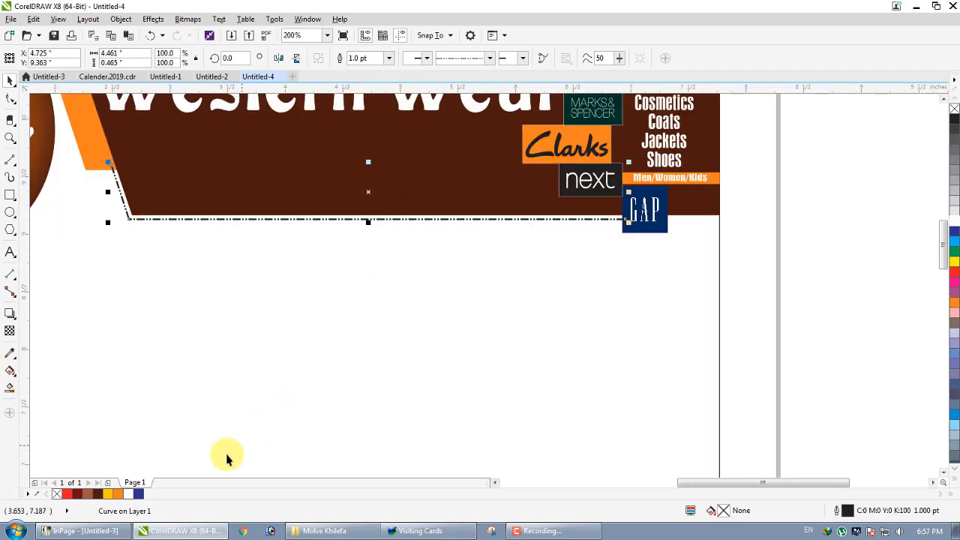
{"action": "scroll", "coordinate": [326, 225], "scroll_direction": "up", "scroll_amount": 10}
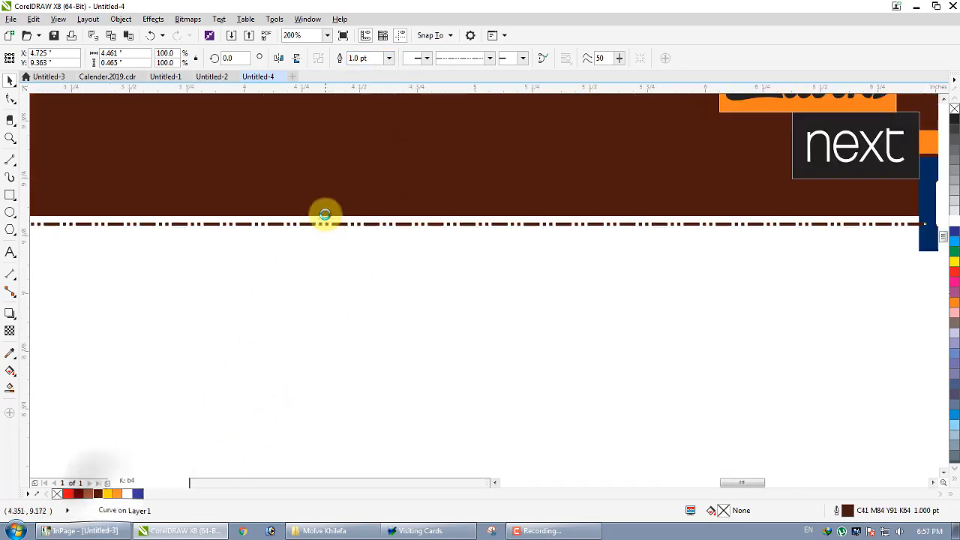
{"action": "scroll", "coordinate": [335, 237], "scroll_direction": "down", "scroll_amount": 10}
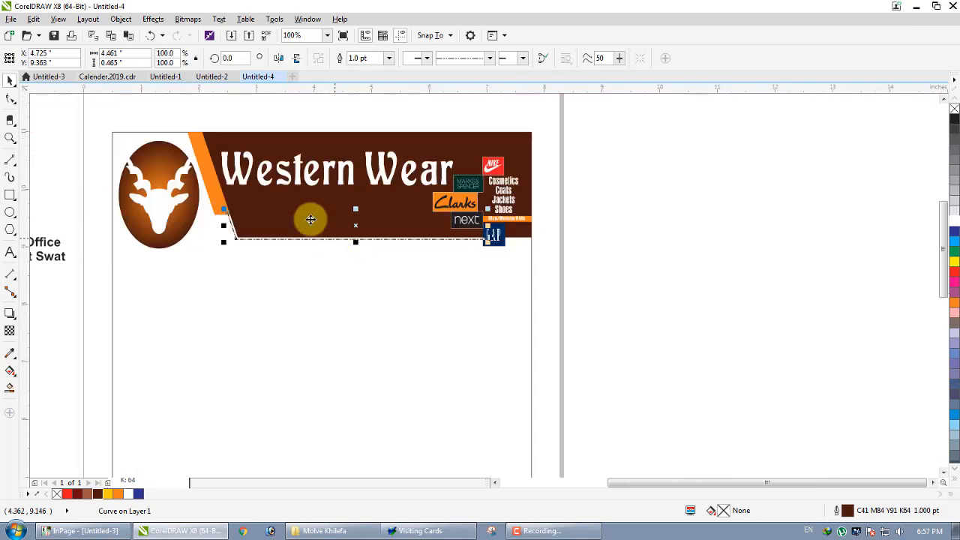
{"action": "scroll", "coordinate": [222, 216], "scroll_direction": "up", "scroll_amount": 5}
{"action": "scroll", "coordinate": [222, 216], "scroll_direction": "down", "scroll_amount": 4}
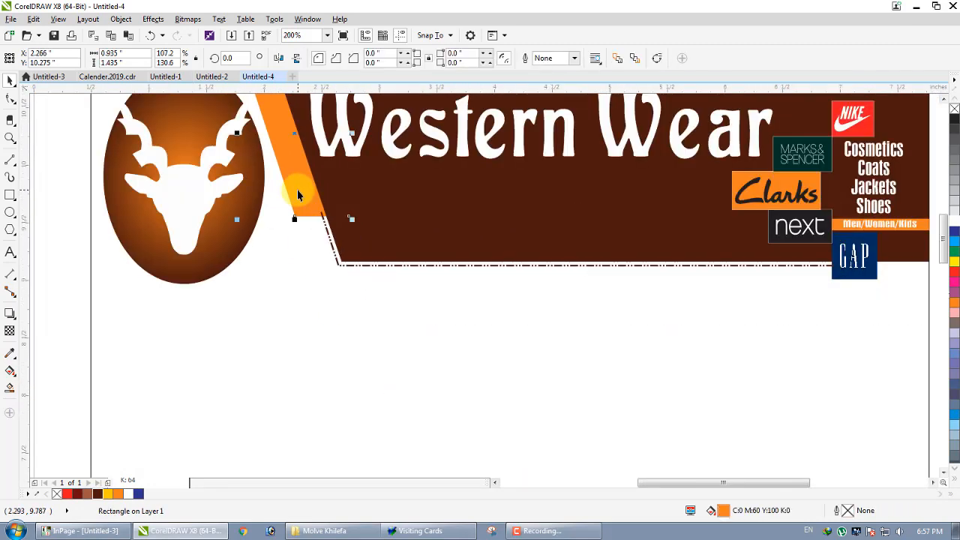
Bring the orange strip to the front over the line's end, followed by the brown header shape above it
{"action": "left_click", "coordinate": [298, 194]}
{"action": "scroll", "coordinate": [297, 189], "scroll_direction": "down", "scroll_amount": 1}
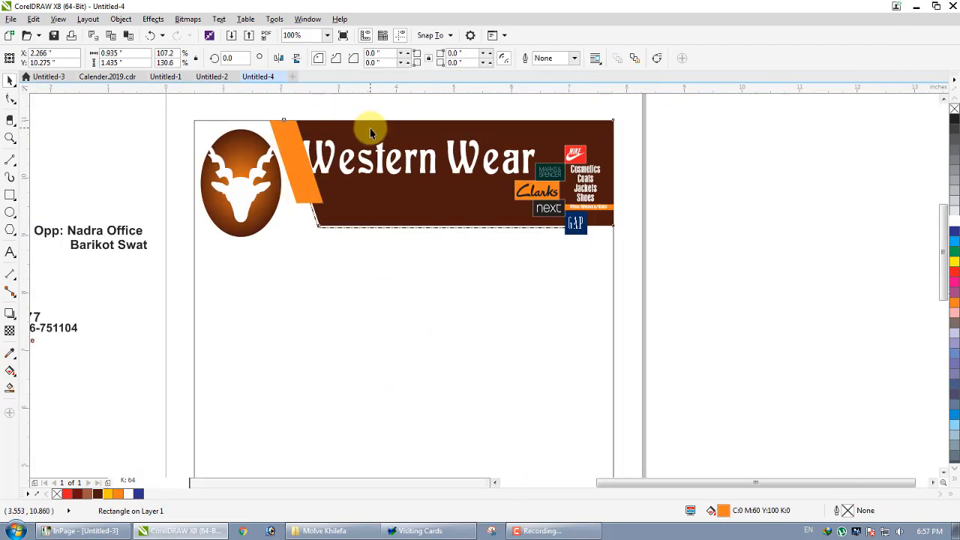
{"action": "left_click", "coordinate": [370, 132]}
{"action": "key", "text": "shift+Page_Up"}
Bring the brand logo block with its category text and the Western Wear title in front of the brown header
{"action": "left_click", "coordinate": [306, 106]}
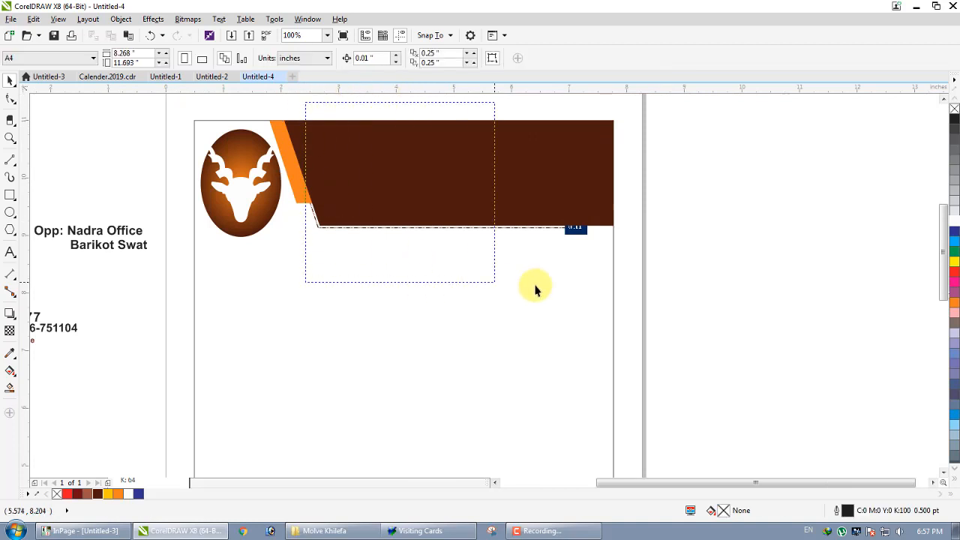
{"action": "left_click_drag", "start_coordinate": [535, 289], "coordinate": [677, 285]}
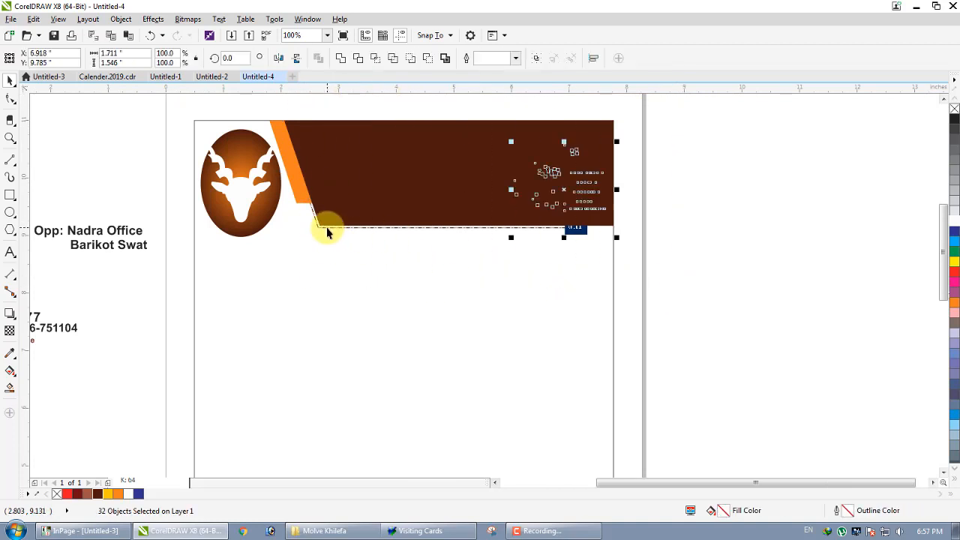
{"action": "key", "text": "shift+Page_Up"}
{"action": "left_click_drag", "start_coordinate": [574, 105], "coordinate": [315, 194]}
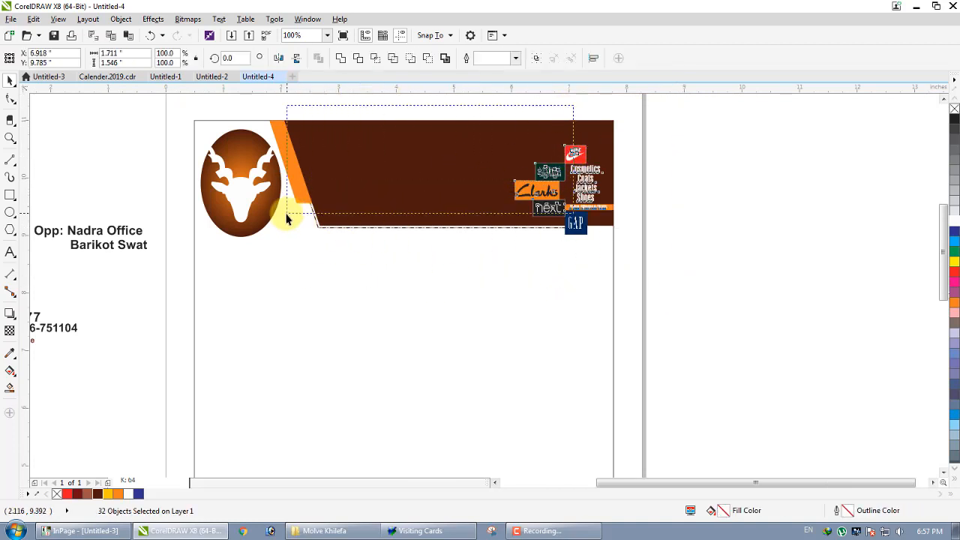
{"action": "key", "text": "shift+Page_Up"}
{"action": "left_click", "coordinate": [638, 203]}
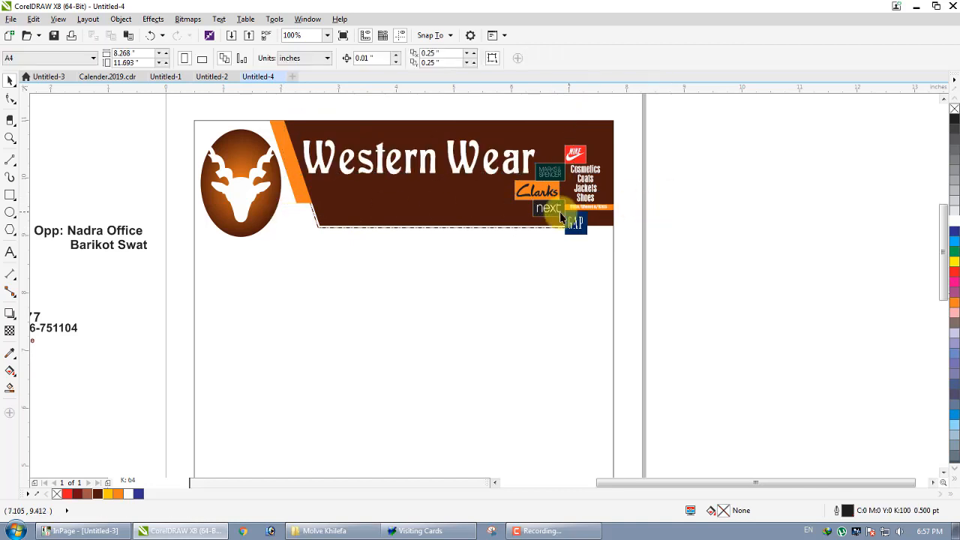
{"action": "left_click_drag", "start_coordinate": [158, 183], "coordinate": [2, 335]}
{"action": "left_click", "coordinate": [248, 188]}
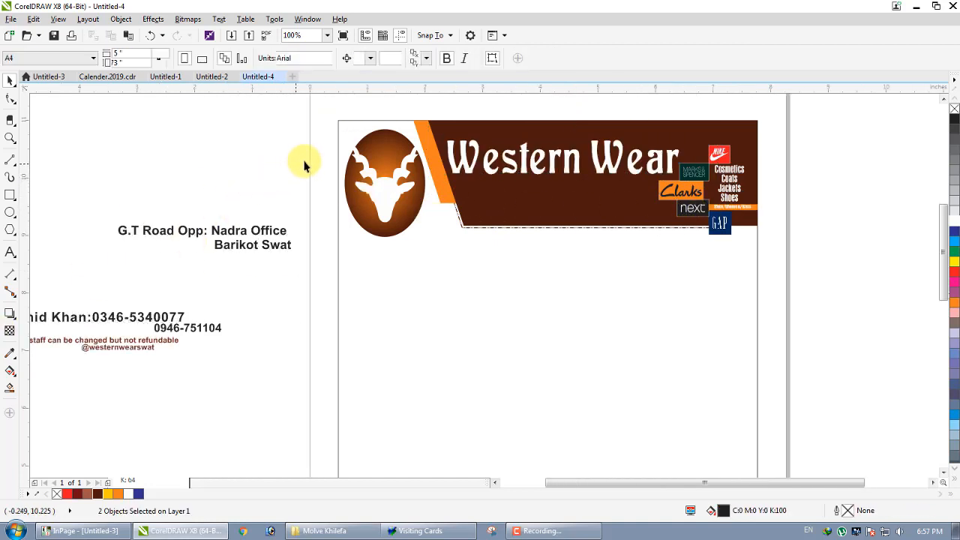
{"action": "scroll", "coordinate": [308, 161], "scroll_direction": "down", "scroll_amount": 1}
{"action": "left_click_drag", "start_coordinate": [310, 165], "coordinate": [13, 360]}
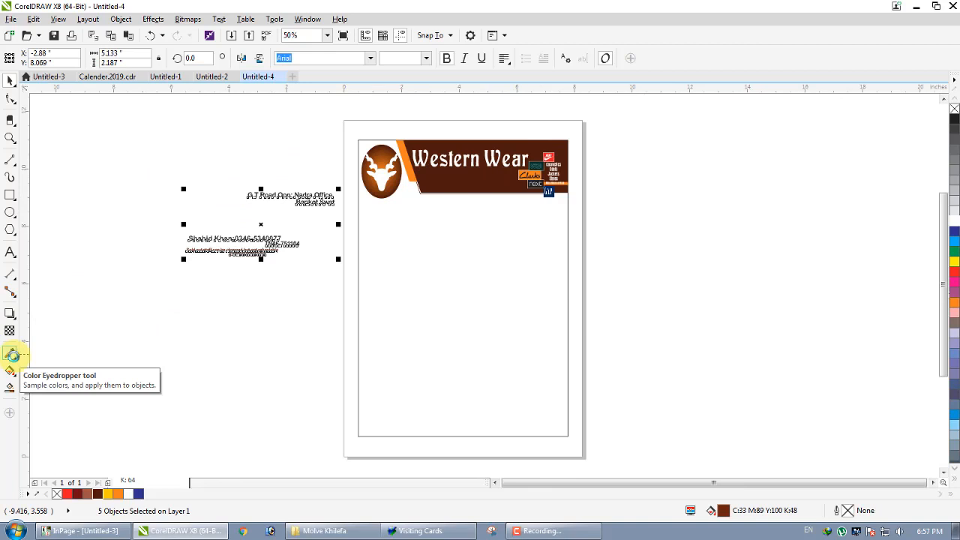
{"action": "key", "text": "F4"}
{"action": "scroll", "coordinate": [343, 100], "scroll_direction": "up", "scroll_amount": 1}
{"action": "left_click", "coordinate": [223, 163]}
{"action": "scroll", "coordinate": [223, 158], "scroll_direction": "down", "scroll_amount": 1}
Move the deer emblem slightly lower beside the orange strip
{"action": "key", "text": "F2"}
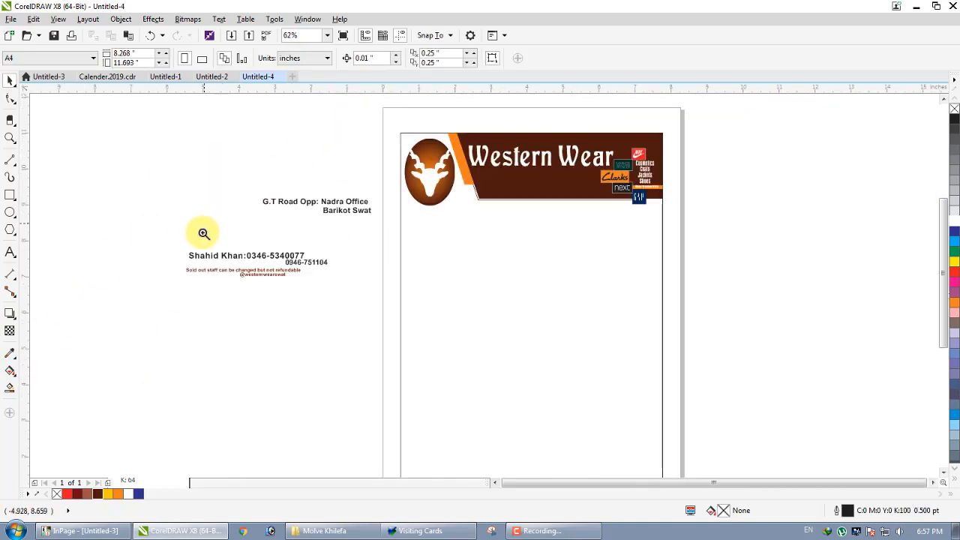
{"action": "left_click_drag", "start_coordinate": [182, 285], "coordinate": [675, 131]}
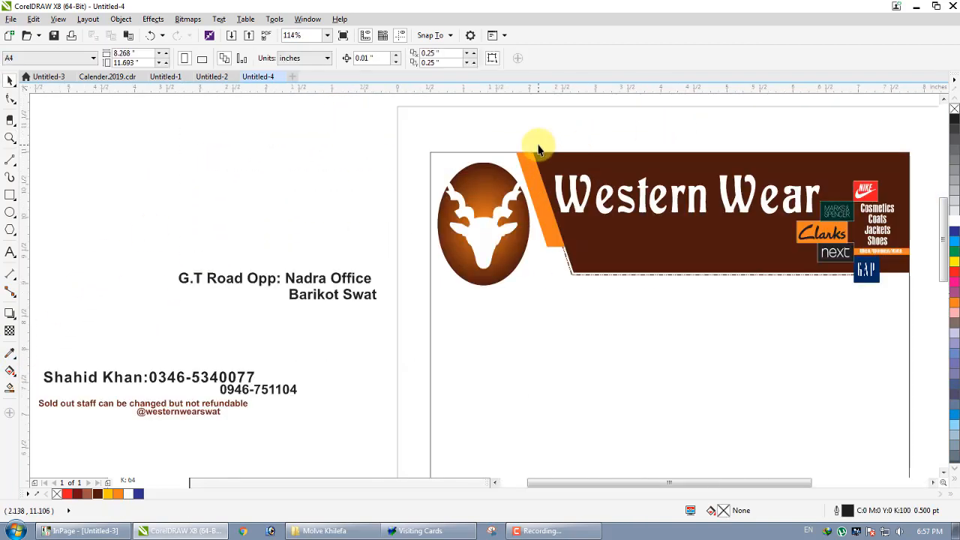
{"action": "left_click", "coordinate": [485, 257]}
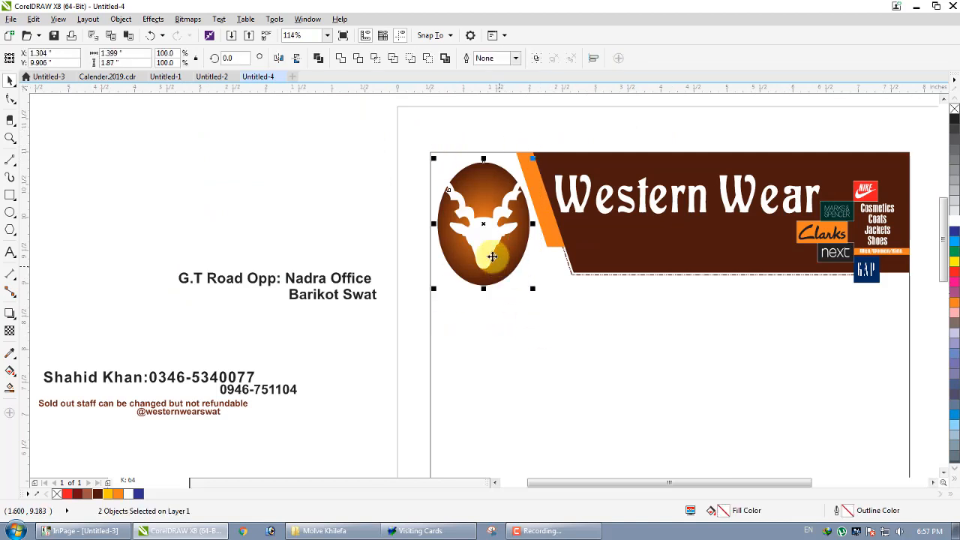
{"action": "left_click_drag", "start_coordinate": [484, 257], "coordinate": [485, 266]}
{"action": "left_click", "coordinate": [347, 218]}
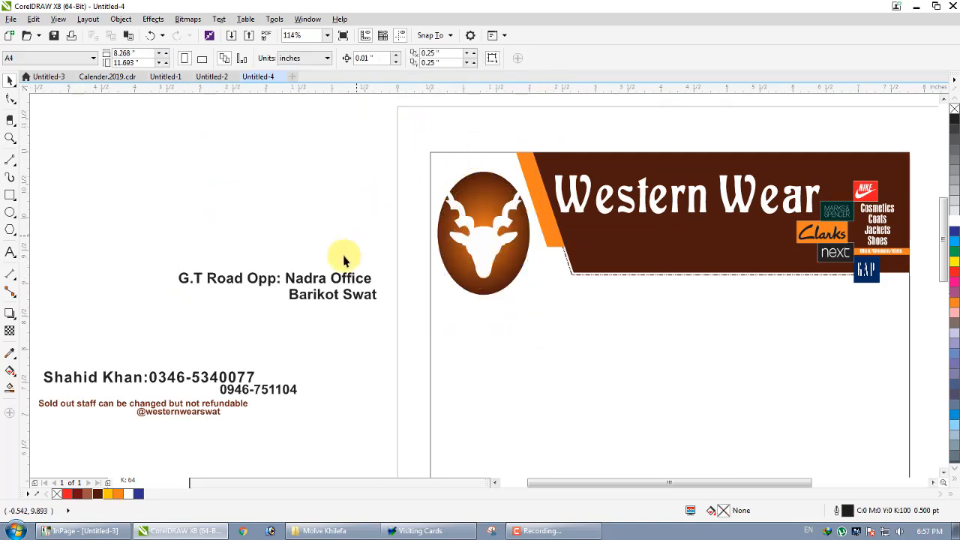
Move the contact name and phone line into the brown header beneath the Western Wear title and fill it white
{"action": "left_click", "coordinate": [309, 278]}
{"action": "left_click", "coordinate": [185, 327]}
{"action": "left_click", "coordinate": [165, 377]}
{"action": "left_click_drag", "start_coordinate": [300, 352], "coordinate": [679, 239]}
{"action": "left_click_drag", "start_coordinate": [778, 253], "coordinate": [742, 246]}
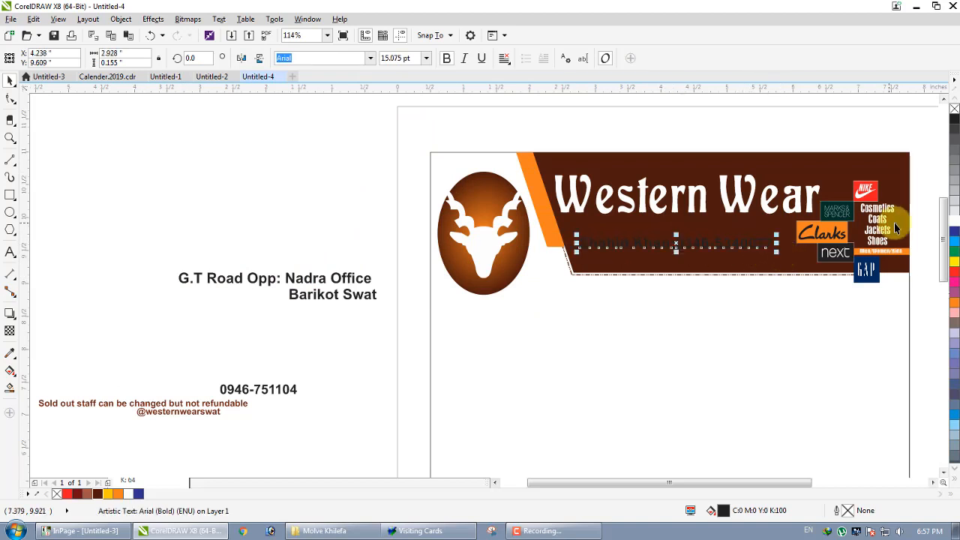
{"action": "left_click", "coordinate": [953, 222]}
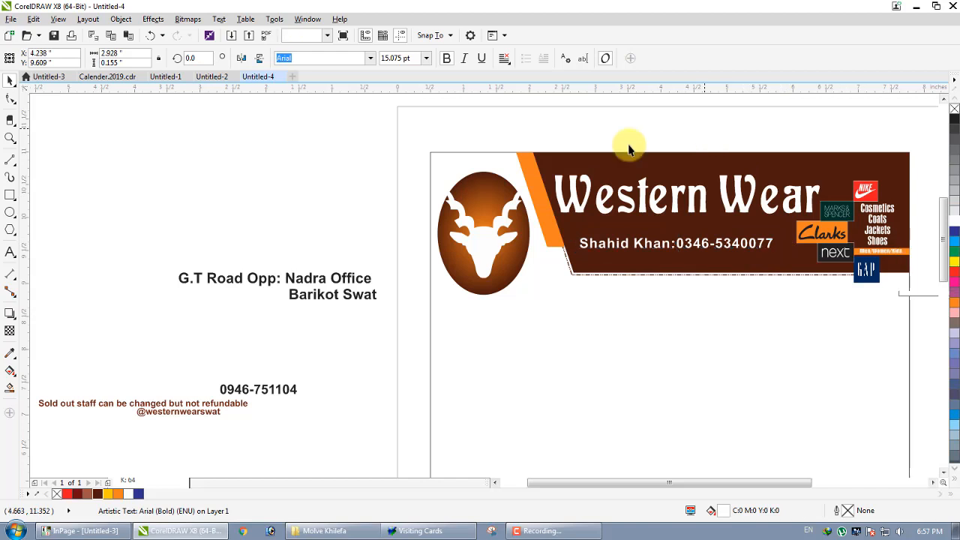
Place the second phone number beneath the contact line in the header, offset toward the logos, and fill it white
{"action": "left_click_drag", "start_coordinate": [278, 385], "coordinate": [814, 264]}
{"action": "scroll", "coordinate": [787, 264], "scroll_direction": "up", "scroll_amount": 3}
{"action": "left_click", "coordinate": [955, 219]}
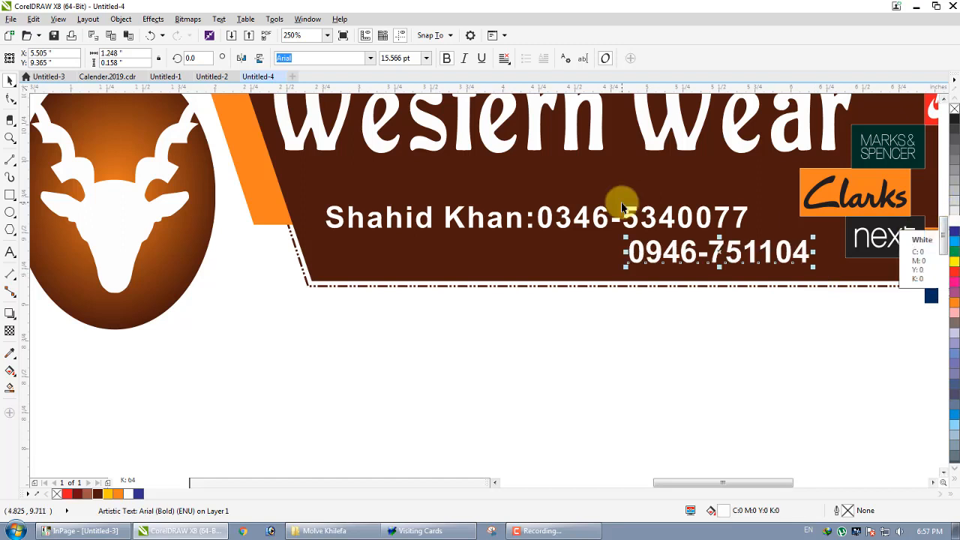
Enlarge the contact name and phone line to about 15.71 pt and fine-tune its vertical position above the second number
{"action": "left_click", "coordinate": [665, 214]}
{"action": "left_click_drag", "start_coordinate": [752, 198], "coordinate": [765, 201]}
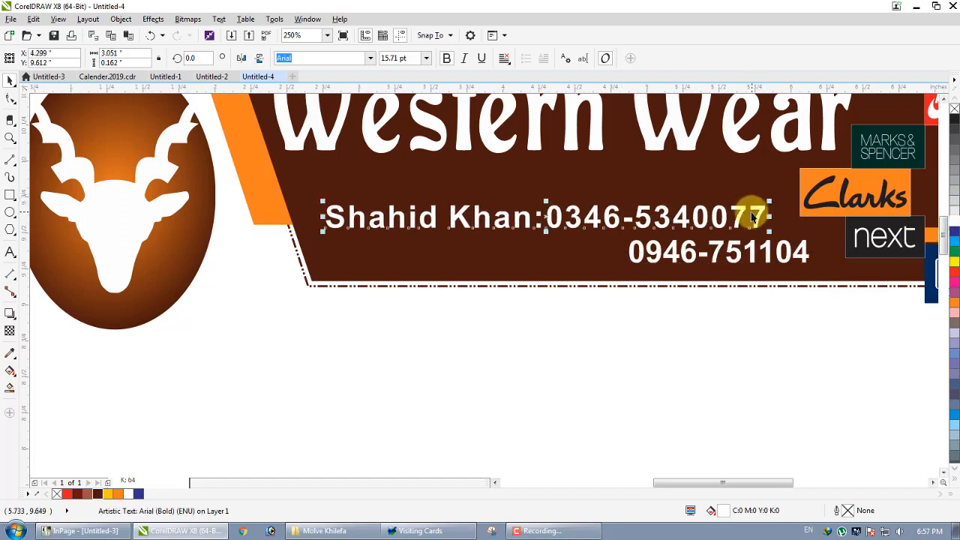
{"action": "scroll", "coordinate": [494, 187], "scroll_direction": "down", "scroll_amount": 3}
{"action": "left_click_drag", "start_coordinate": [418, 206], "coordinate": [416, 205]}
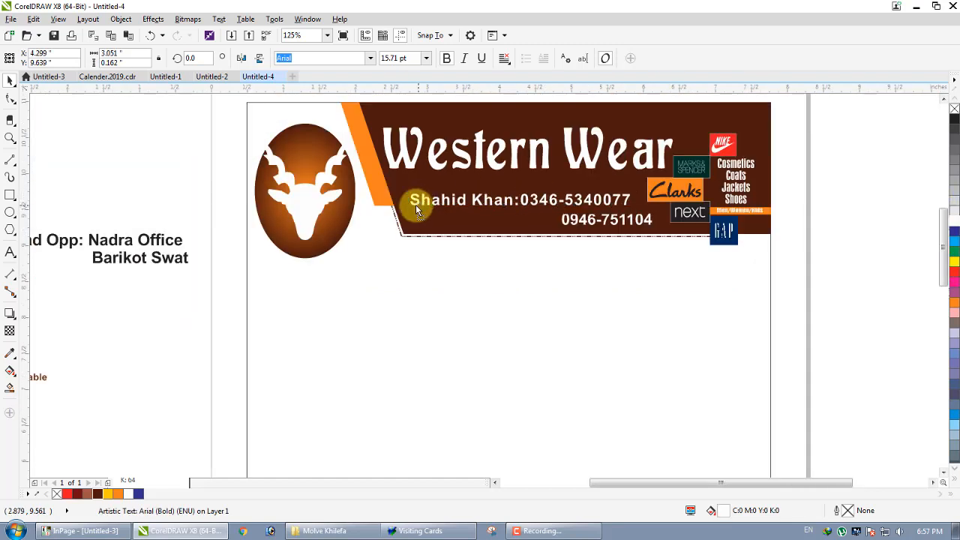
{"action": "left_click_drag", "start_coordinate": [120, 174], "coordinate": [5, 169]}
{"action": "left_click_drag", "start_coordinate": [119, 148], "coordinate": [30, 160]}
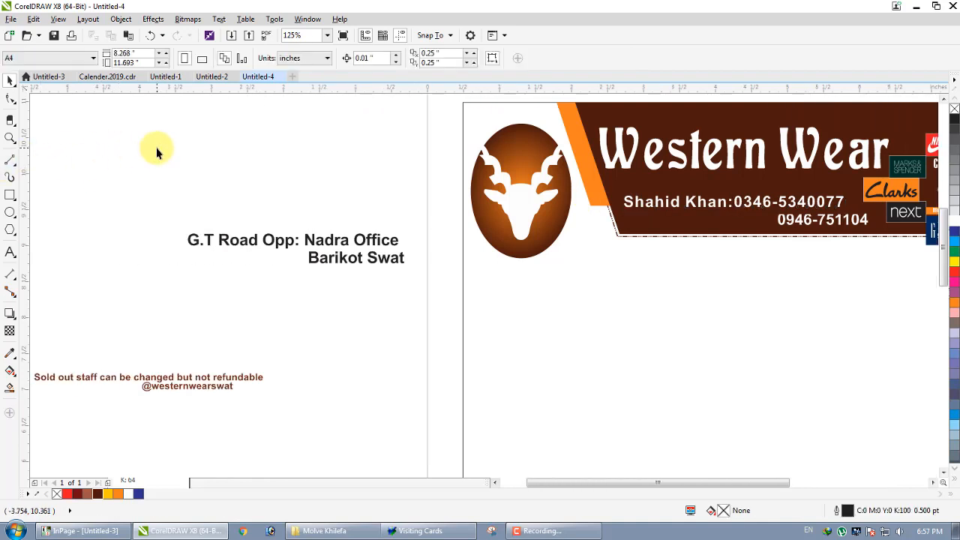
{"action": "scroll", "coordinate": [157, 149], "scroll_direction": "down", "scroll_amount": 2}
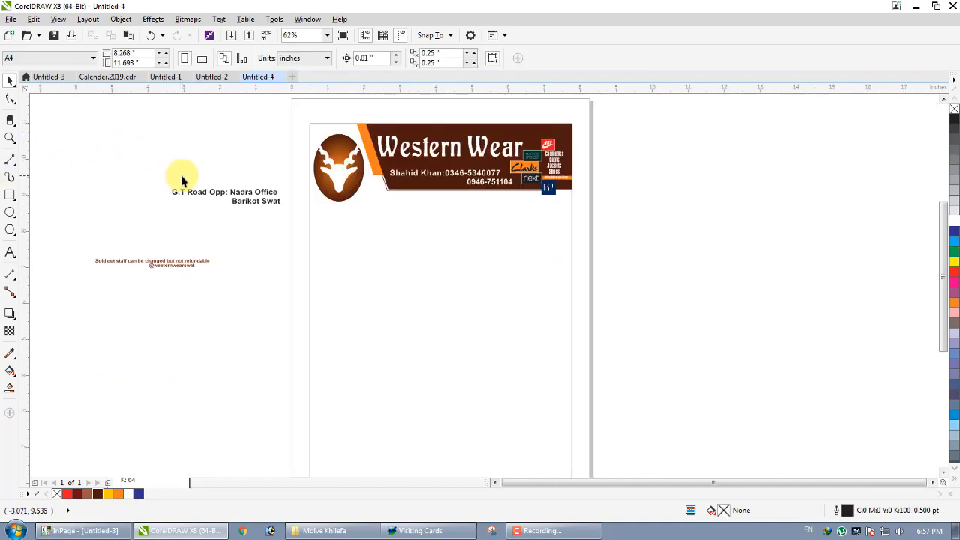
Shift the address text aside and place the "Sold out staff can be changed but not refundable" line directly beneath the header's dashed line
{"action": "left_click_drag", "start_coordinate": [171, 172], "coordinate": [284, 216]}
{"action": "left_click_drag", "start_coordinate": [265, 204], "coordinate": [229, 229]}
{"action": "left_click", "coordinate": [214, 161]}
{"action": "left_click", "coordinate": [165, 262]}
{"action": "left_click_drag", "start_coordinate": [163, 259], "coordinate": [406, 201]}
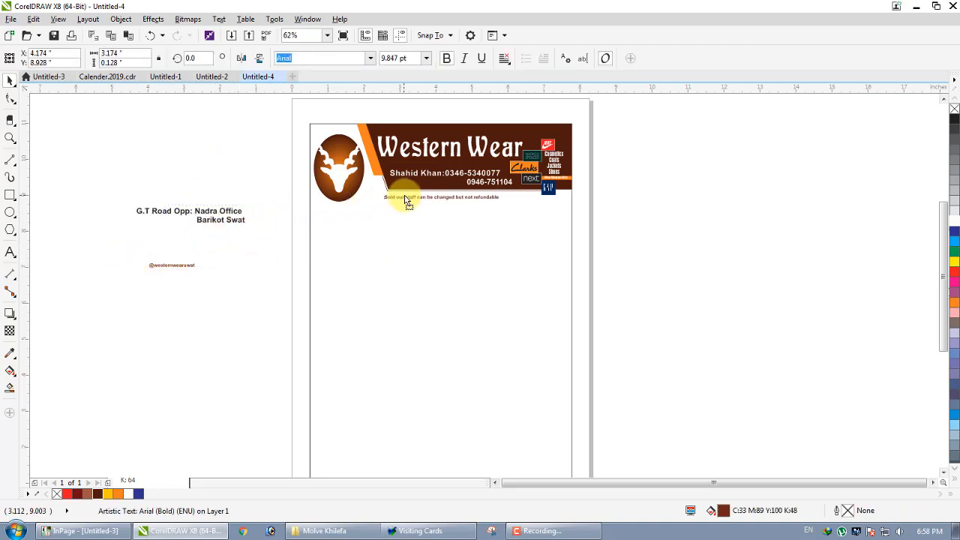
{"action": "scroll", "coordinate": [454, 187], "scroll_direction": "up", "scroll_amount": 3}
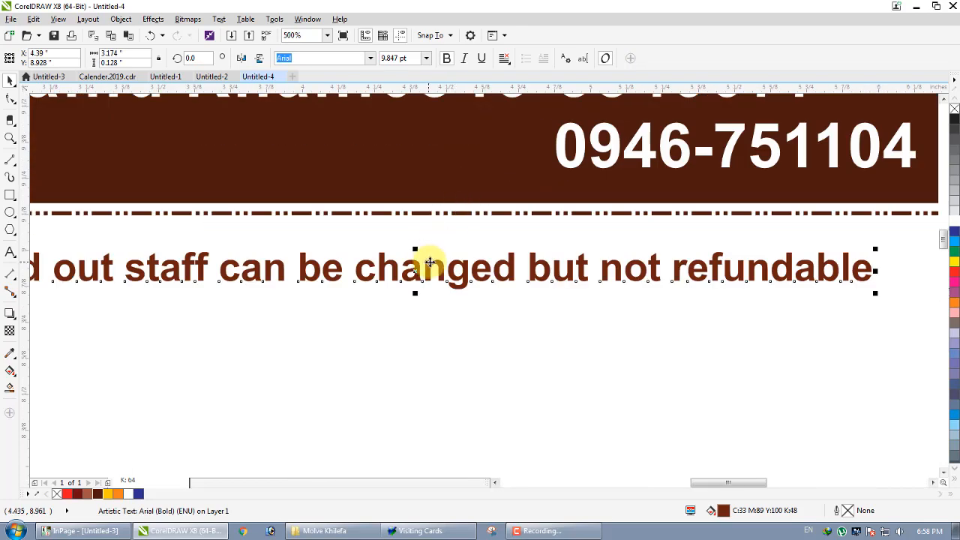
{"action": "left_click_drag", "start_coordinate": [430, 264], "coordinate": [433, 253]}
{"action": "scroll", "coordinate": [432, 246], "scroll_direction": "down", "scroll_amount": 2}
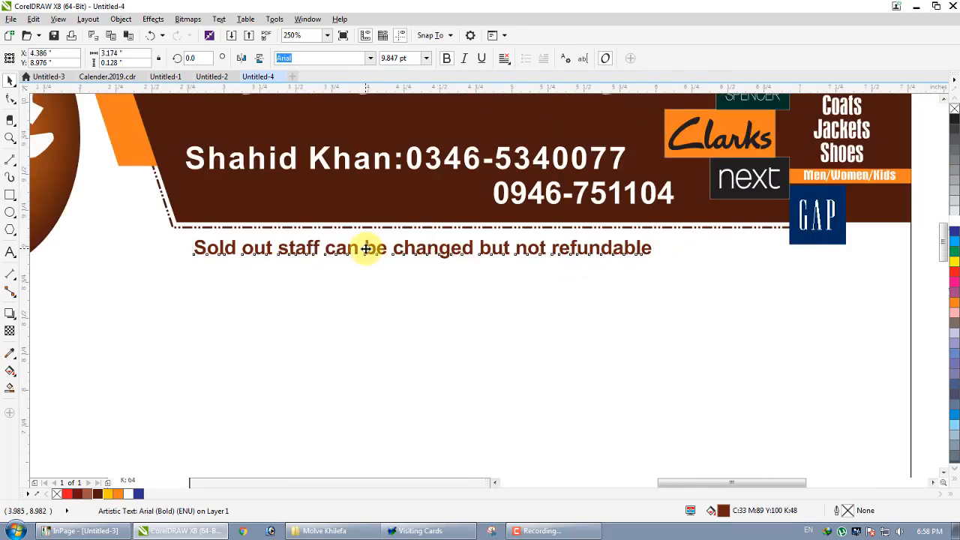
{"action": "left_click_drag", "start_coordinate": [366, 249], "coordinate": [374, 240]}
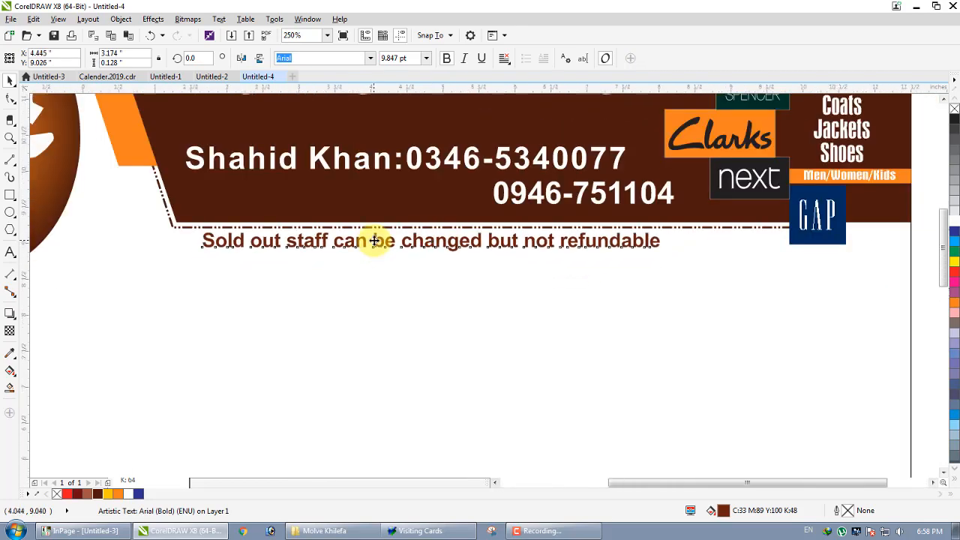
{"action": "scroll", "coordinate": [375, 240], "scroll_direction": "down", "scroll_amount": 4}
{"action": "left_click_drag", "start_coordinate": [114, 314], "coordinate": [454, 258]}
{"action": "scroll", "coordinate": [454, 258], "scroll_direction": "up", "scroll_amount": 4}
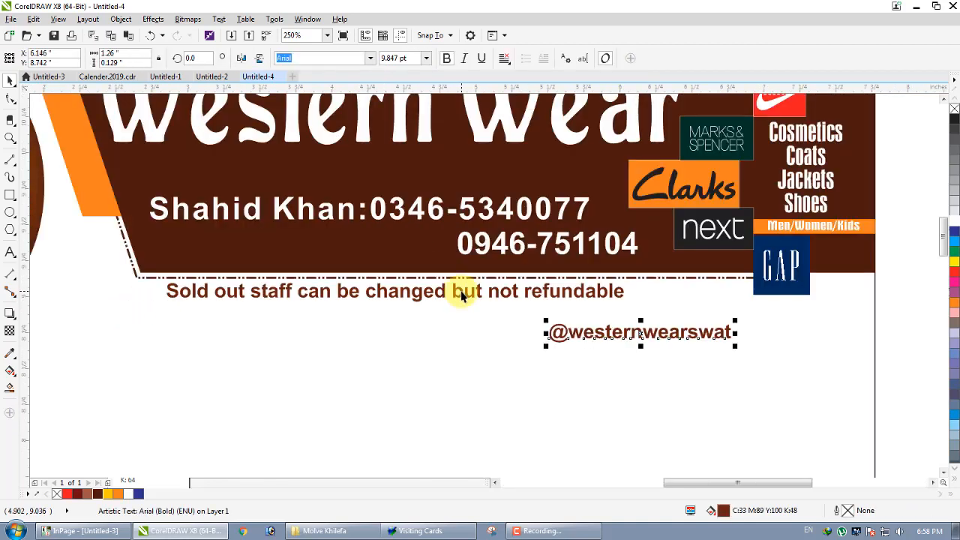
{"action": "left_click", "coordinate": [609, 304]}
{"action": "left_click_drag", "start_coordinate": [627, 306], "coordinate": [491, 297]}
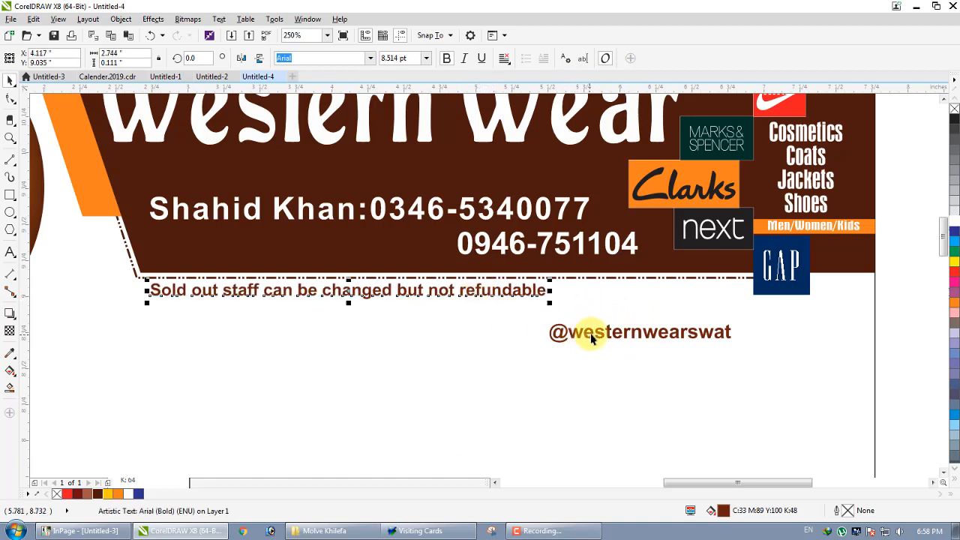
{"action": "left_click_drag", "start_coordinate": [581, 338], "coordinate": [582, 303]}
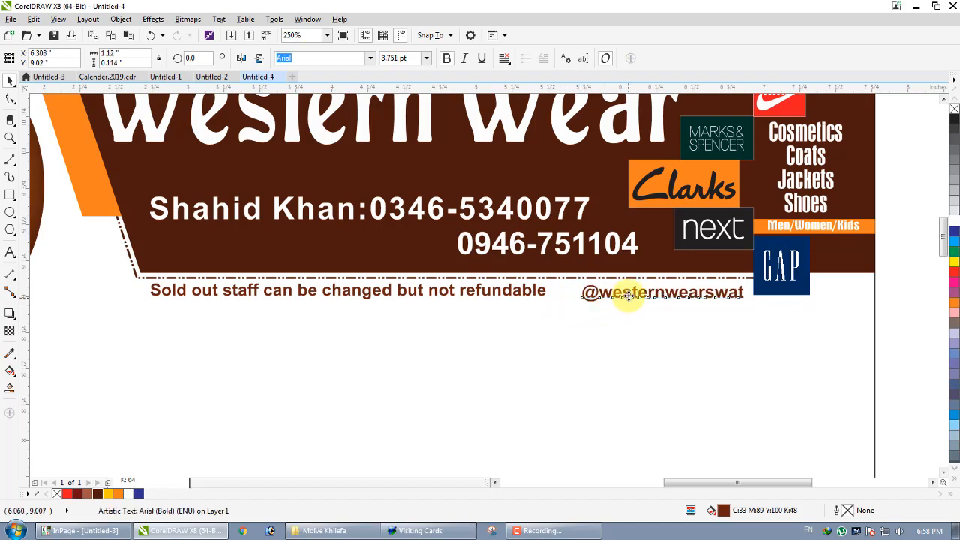
Examine the completed header's text, logos and emblem up close and within the whole page
{"action": "scroll", "coordinate": [629, 293], "scroll_direction": "down", "scroll_amount": 2}
{"action": "left_click", "coordinate": [728, 262]}
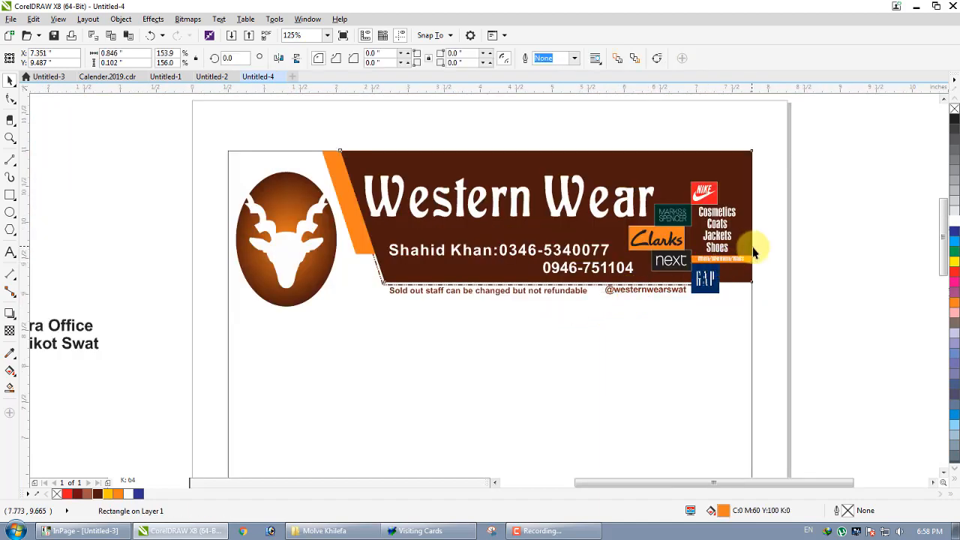
{"action": "left_click", "coordinate": [815, 230]}
{"action": "scroll", "coordinate": [596, 156], "scroll_direction": "down", "scroll_amount": 2}
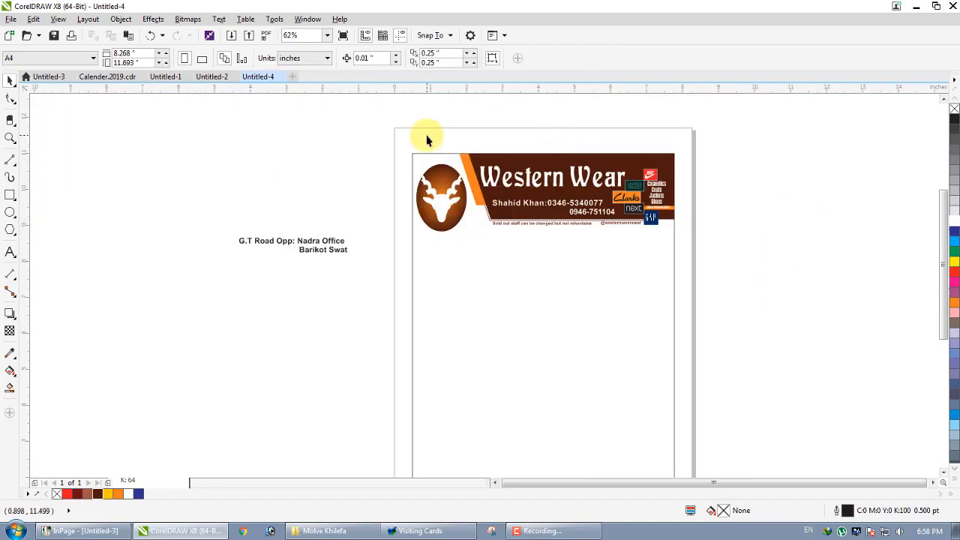
{"action": "key", "text": "z"}
{"action": "left_click_drag", "start_coordinate": [416, 144], "coordinate": [725, 240]}
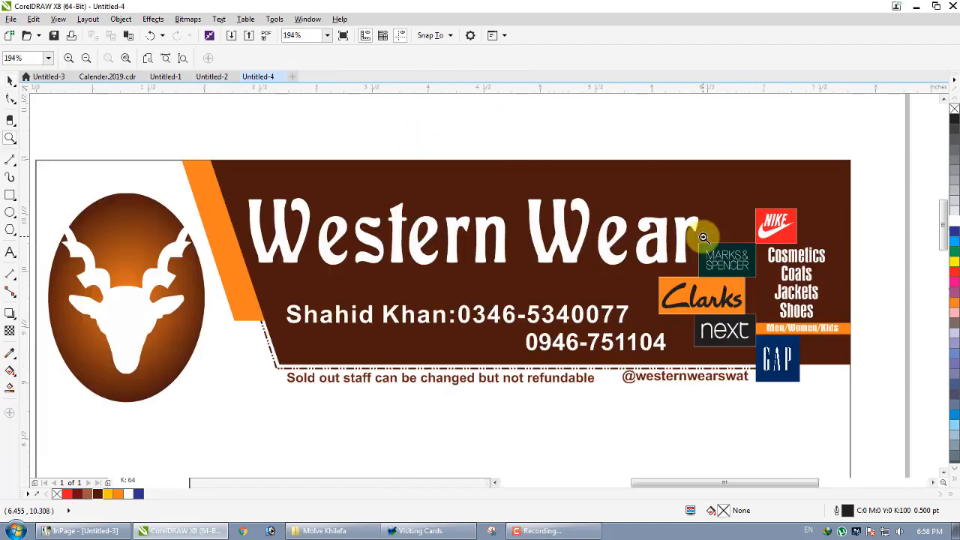
{"action": "key", "text": "space"}
{"action": "scroll", "coordinate": [657, 120], "scroll_direction": "down", "scroll_amount": 4}
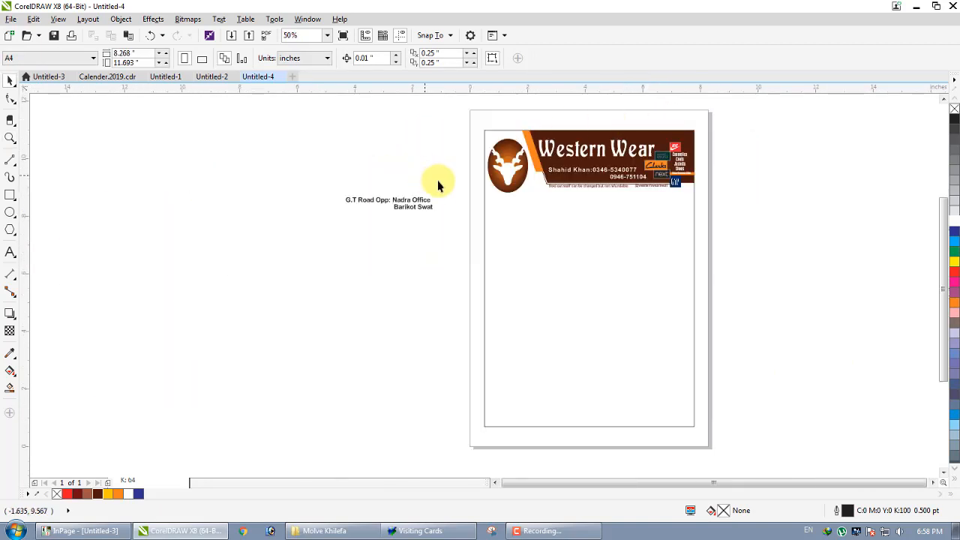
Copy the brown header shape and its orange strip to the lower part of the page frame
{"action": "scroll", "coordinate": [537, 441], "scroll_direction": "up", "scroll_amount": 2}
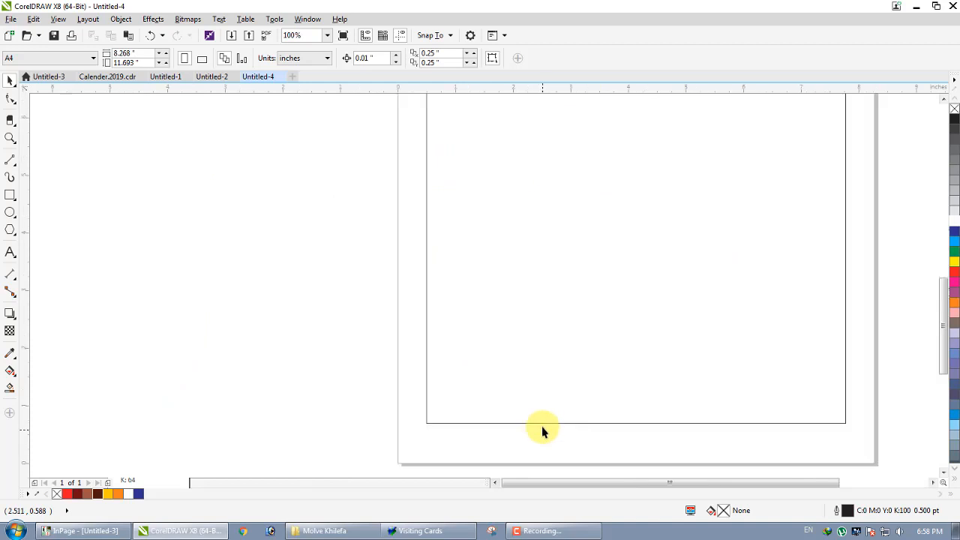
{"action": "left_click", "coordinate": [475, 332]}
{"action": "scroll", "coordinate": [487, 263], "scroll_direction": "down", "scroll_amount": 3}
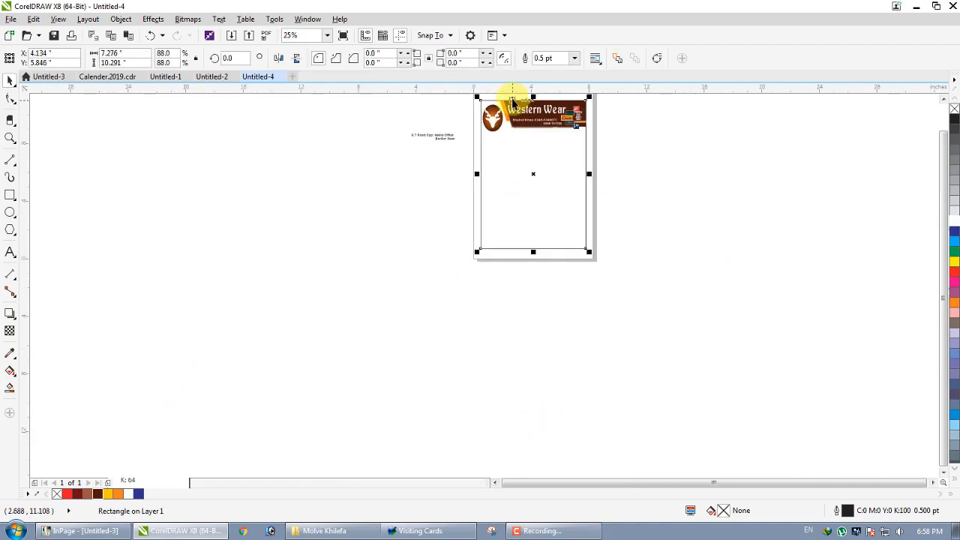
{"action": "scroll", "coordinate": [512, 101], "scroll_direction": "up", "scroll_amount": 2}
{"action": "left_click", "coordinate": [492, 119]}
{"action": "left_click", "coordinate": [471, 116], "text": "shift"}
{"action": "scroll", "coordinate": [480, 114], "scroll_direction": "down", "scroll_amount": 1}
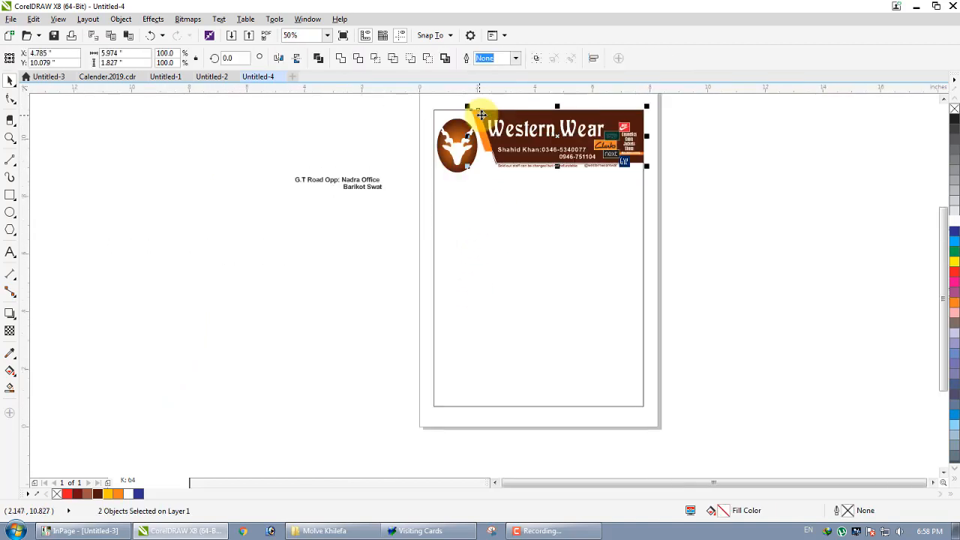
{"action": "left_click_drag", "start_coordinate": [480, 115], "coordinate": [447, 352]}
{"action": "right_click", "coordinate": [447, 353]}
{"action": "scroll", "coordinate": [549, 413], "scroll_direction": "up", "scroll_amount": 1}
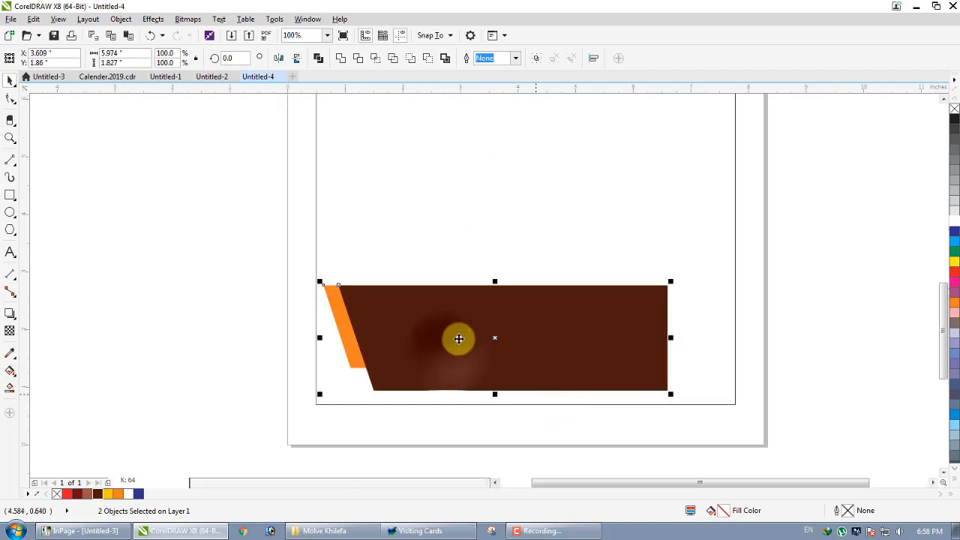
Mirror the copied brown and orange shapes horizontally and vertically, and group them
{"action": "left_click", "coordinate": [279, 58]}
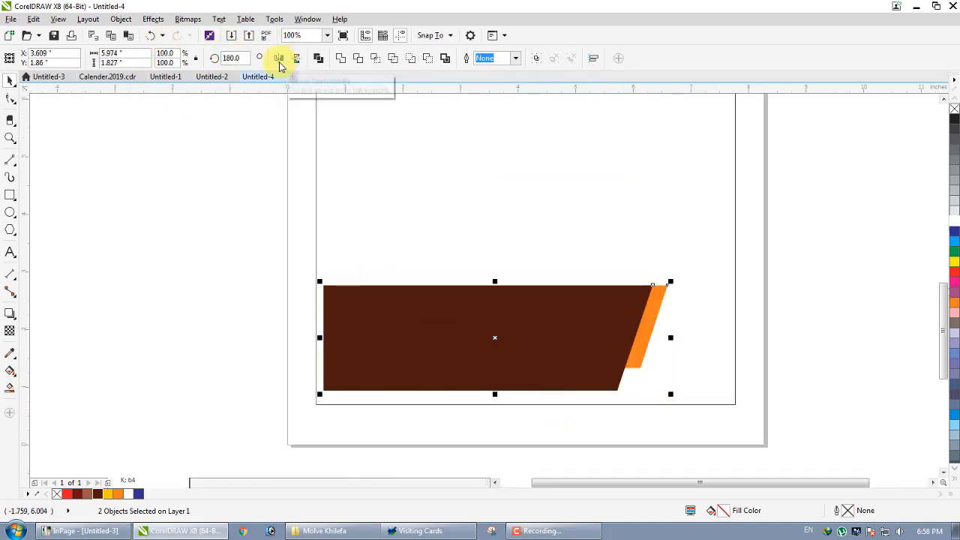
{"action": "left_click", "coordinate": [289, 60]}
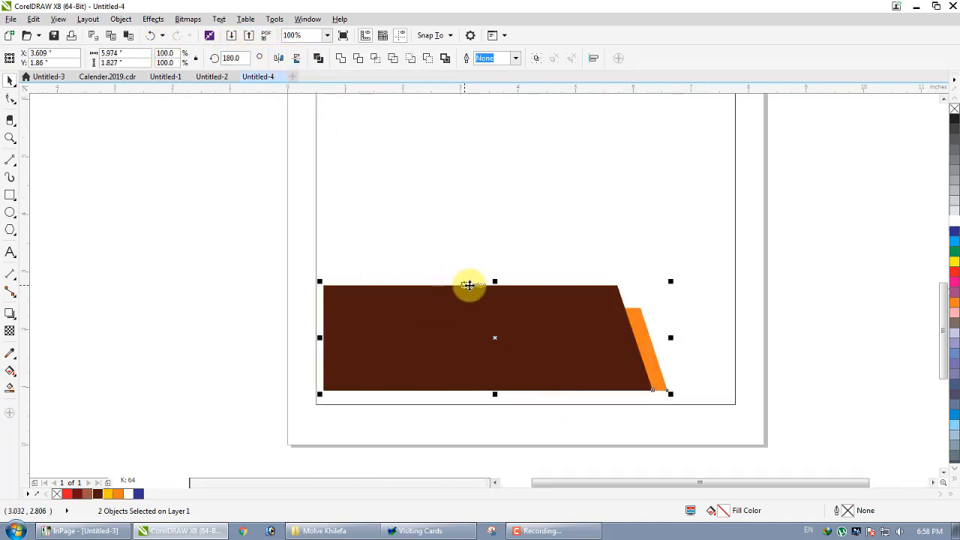
{"action": "key", "text": "ctrl+g"}
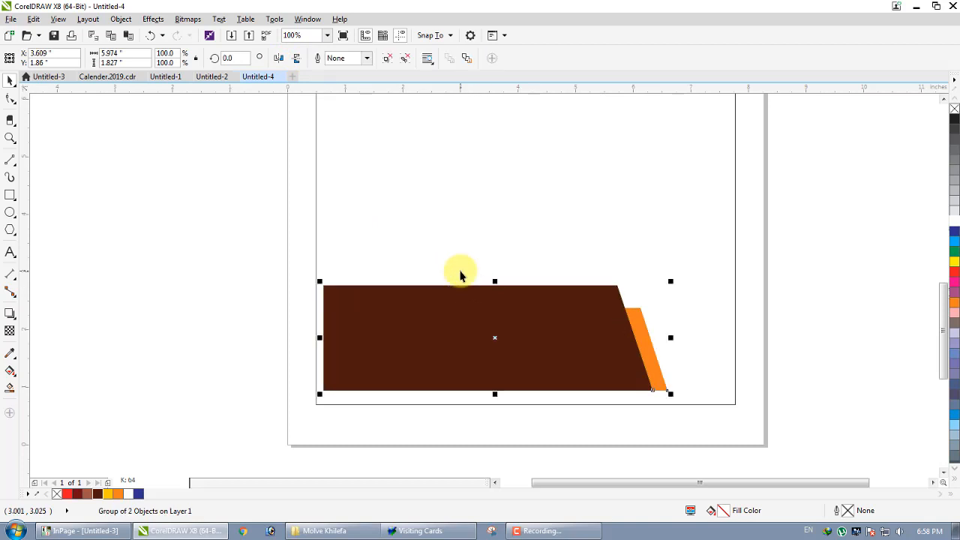
Align the grouped footer shapes to the bottom and left edges of the page frame
{"action": "left_click", "coordinate": [448, 267], "text": "shift"}
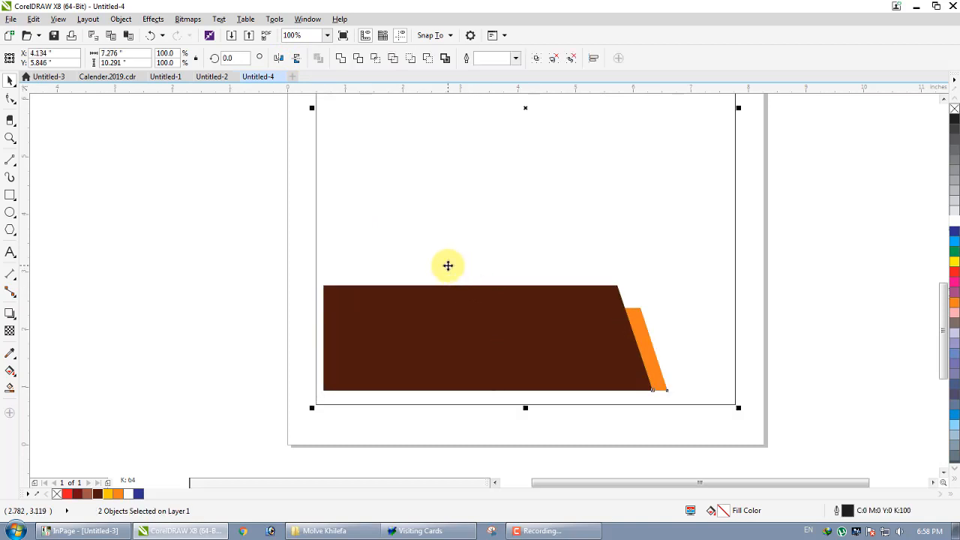
{"action": "key", "text": "b"}
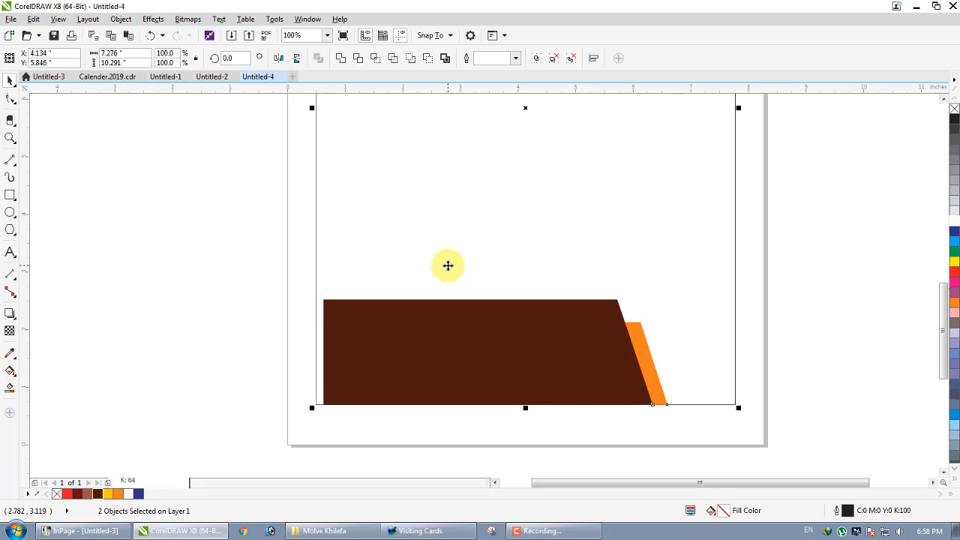
{"action": "key", "text": "l"}
Scale the footer group down to about 4.151 by 0.97 inches, keeping it in the frame's lower-left corner
{"action": "left_click", "coordinate": [435, 338]}
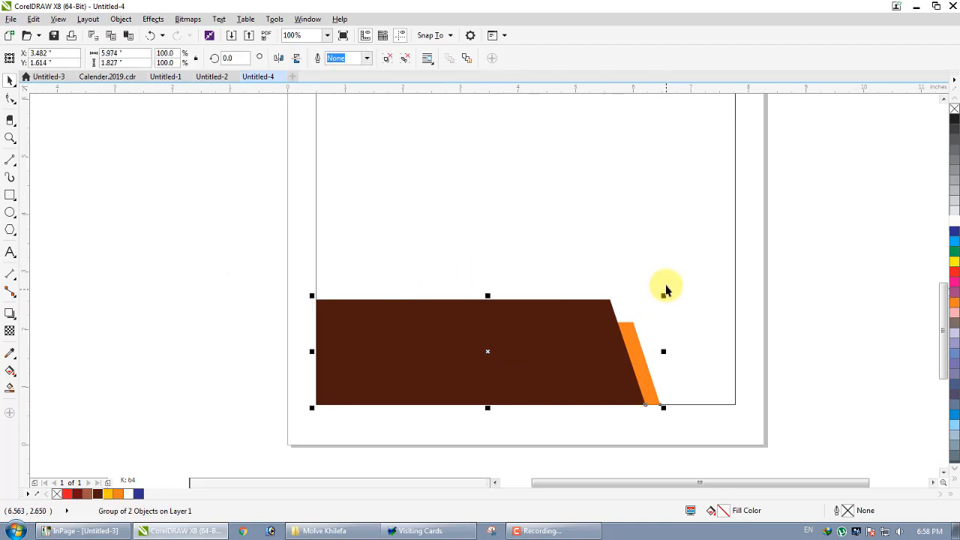
{"action": "left_click_drag", "start_coordinate": [666, 295], "coordinate": [513, 341]}
{"action": "left_click_drag", "start_coordinate": [508, 377], "coordinate": [560, 376]}
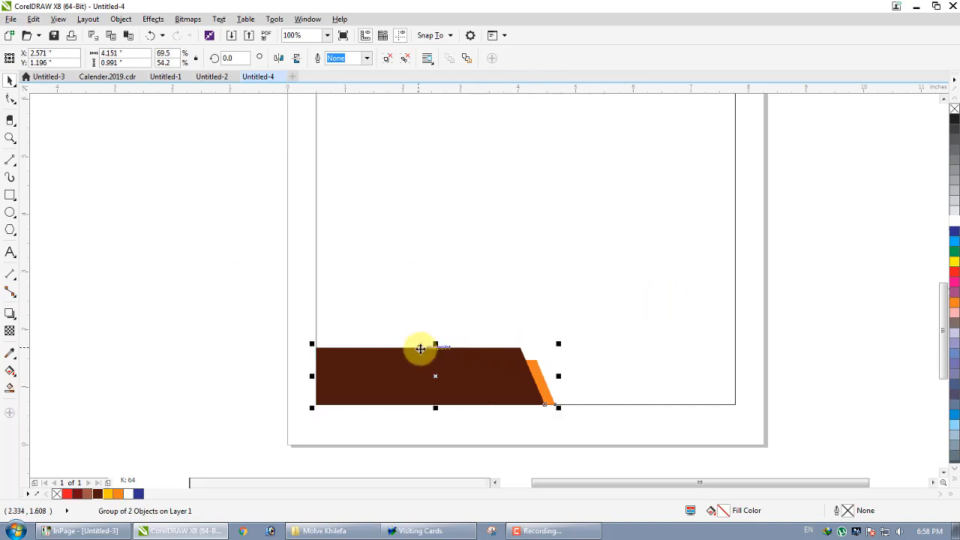
{"action": "mouse_move", "coordinate": [435, 343]}
{"action": "left_mouse_down"}
{"action": "mouse_move", "coordinate": [434, 357]}
{"action": "mouse_move", "coordinate": [435, 345]}
{"action": "left_mouse_up"}
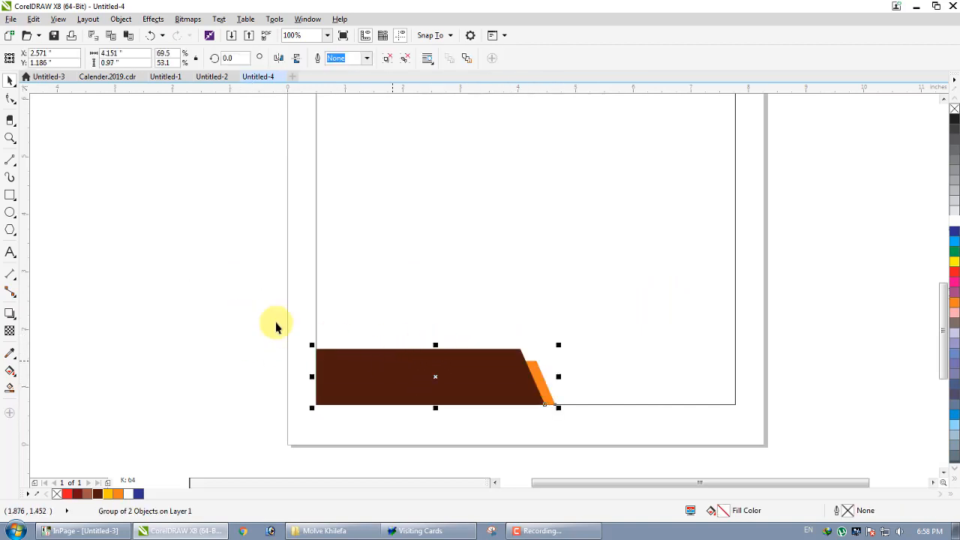
Ungroup the footer shapes and move the brown shape's lower slanted corner inward to steepen its edge
{"action": "left_click", "coordinate": [10, 101]}
{"action": "left_click", "coordinate": [568, 372]}
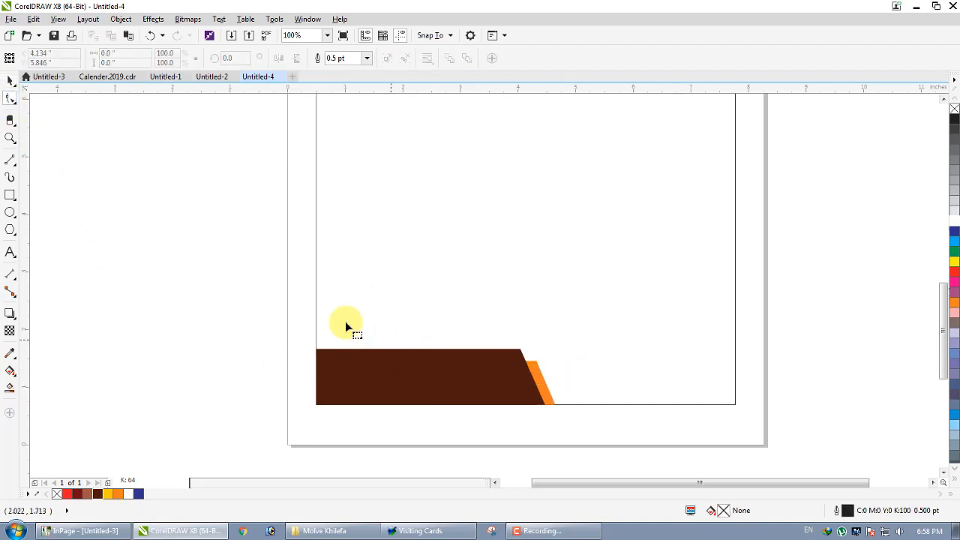
{"action": "key", "text": "space"}
{"action": "left_click", "coordinate": [495, 379]}
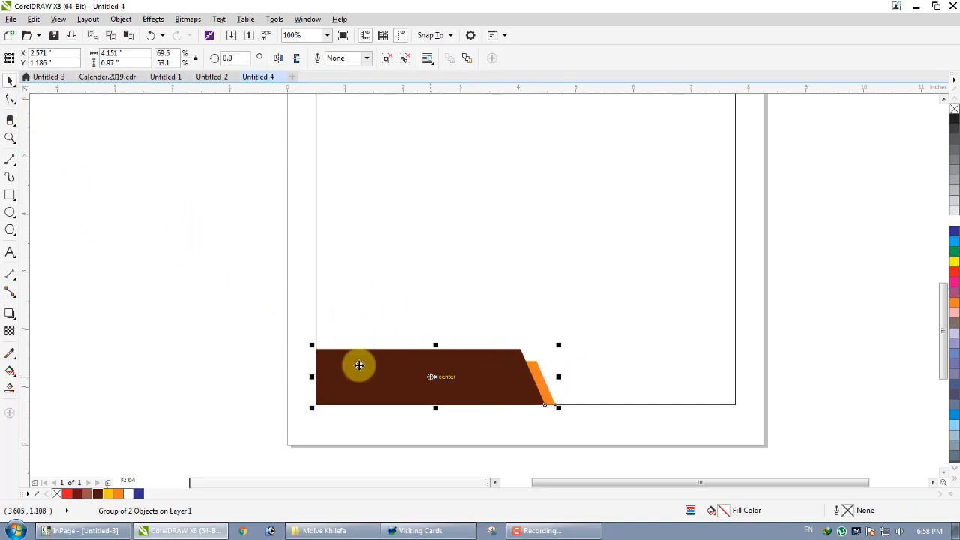
{"action": "left_click", "coordinate": [452, 426]}
{"action": "left_click", "coordinate": [448, 392]}
{"action": "left_click", "coordinate": [10, 100]}
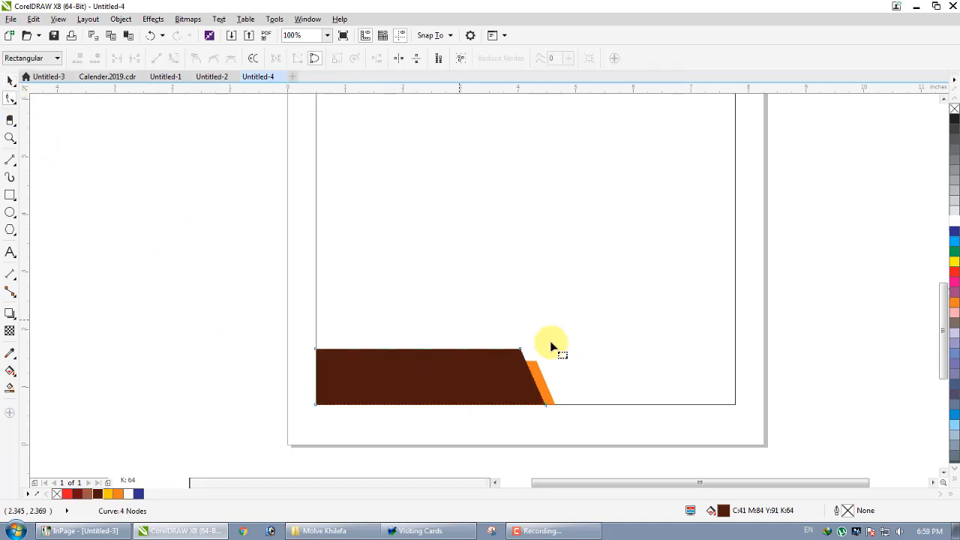
{"action": "scroll", "coordinate": [570, 390], "scroll_direction": "up", "scroll_amount": 1}
{"action": "left_click_drag", "start_coordinate": [515, 420], "coordinate": [495, 416]}
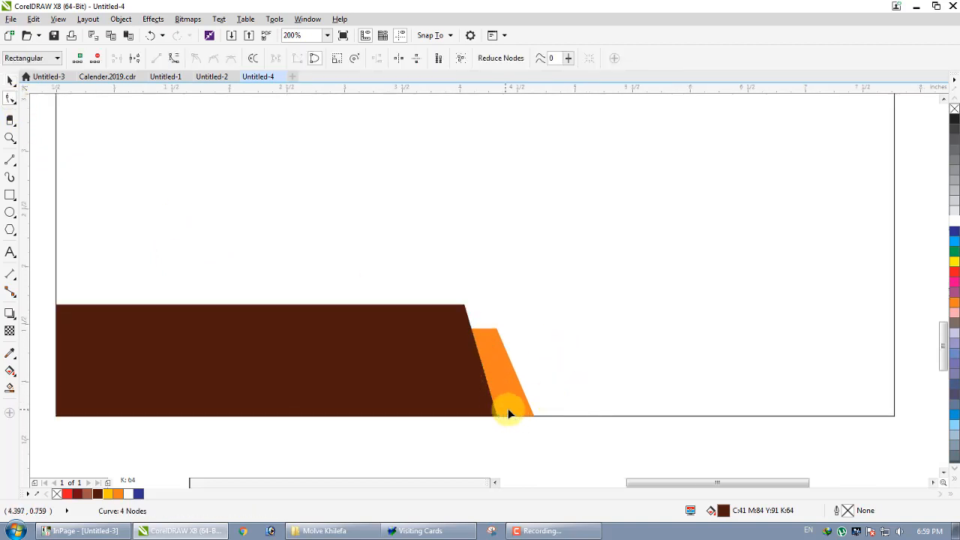
Narrow and skew the orange footer strip so that it runs parallel to the brown shape's slanted edge
{"action": "left_click", "coordinate": [533, 415]}
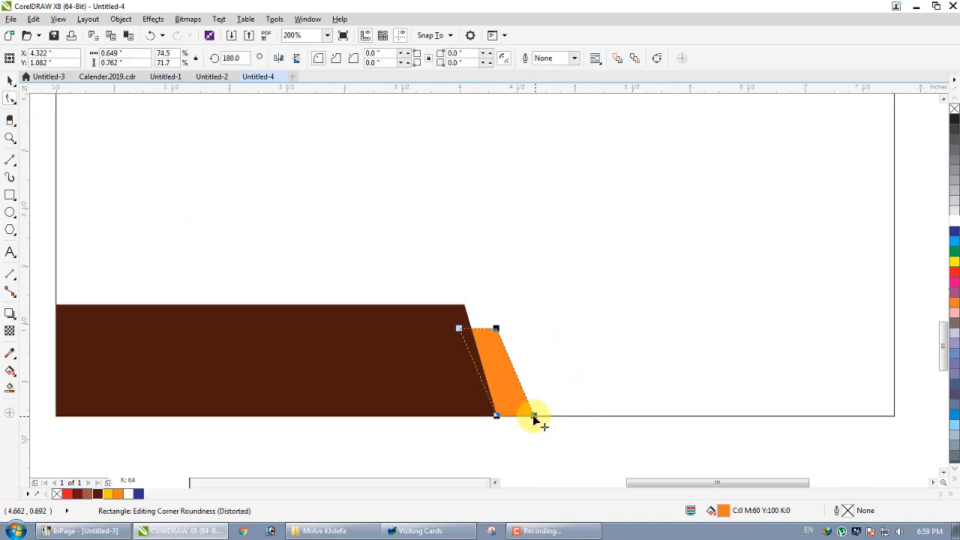
{"action": "left_click", "coordinate": [501, 358]}
{"action": "left_click_drag", "start_coordinate": [505, 328], "coordinate": [509, 357]}
{"action": "scroll", "coordinate": [514, 340], "scroll_direction": "down", "scroll_amount": 1}
{"action": "scroll", "coordinate": [508, 351], "scroll_direction": "up", "scroll_amount": 2}
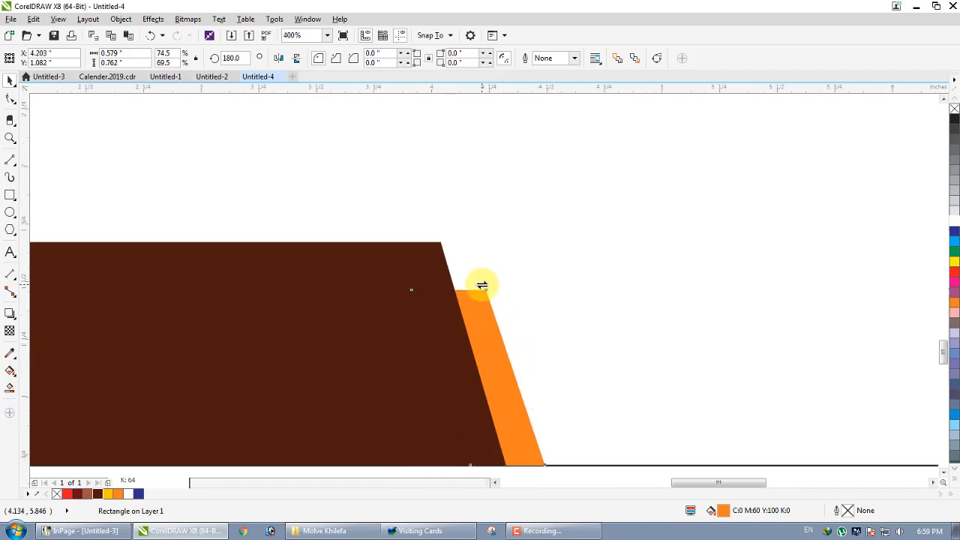
{"action": "left_click_drag", "start_coordinate": [482, 285], "coordinate": [490, 285]}
{"action": "left_click", "coordinate": [486, 322]}
{"action": "scroll", "coordinate": [491, 330], "scroll_direction": "down", "scroll_amount": 1}
{"action": "left_click", "coordinate": [512, 450]}
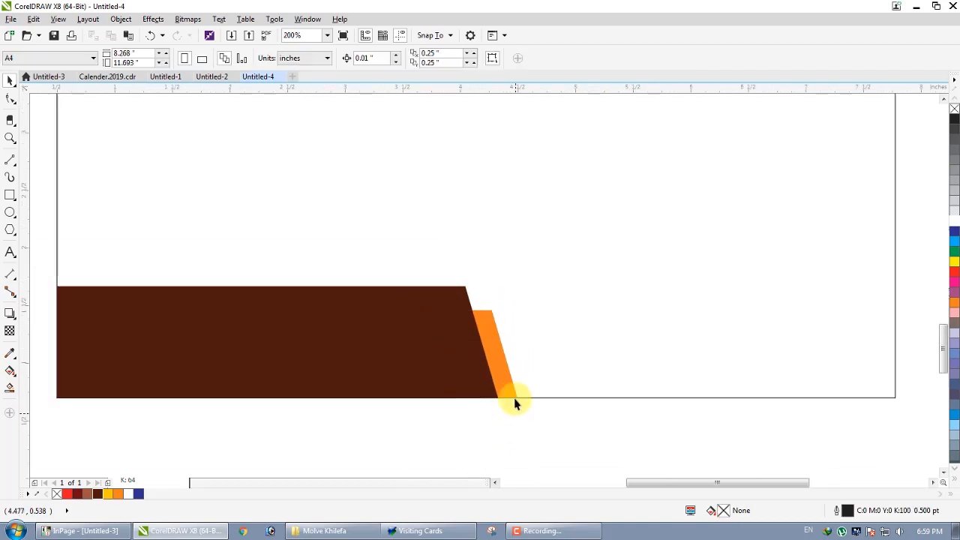
Move the two-line address text onto the brown footer shape and enlarge it to about 17.252 pt
{"action": "scroll", "coordinate": [519, 375], "scroll_direction": "down", "scroll_amount": 1}
{"action": "scroll", "coordinate": [517, 364], "scroll_direction": "down", "scroll_amount": 1}
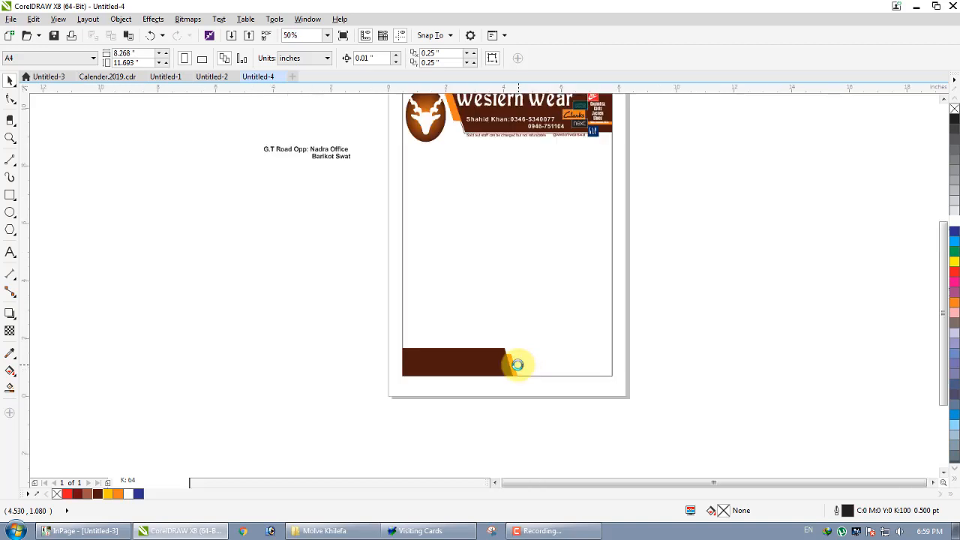
{"action": "left_click_drag", "start_coordinate": [372, 125], "coordinate": [207, 202]}
{"action": "left_click_drag", "start_coordinate": [290, 151], "coordinate": [436, 395]}
{"action": "key", "text": "z"}
{"action": "left_click_drag", "start_coordinate": [382, 333], "coordinate": [546, 428]}
{"action": "key", "text": "space"}
{"action": "left_click_drag", "start_coordinate": [501, 307], "coordinate": [526, 207]}
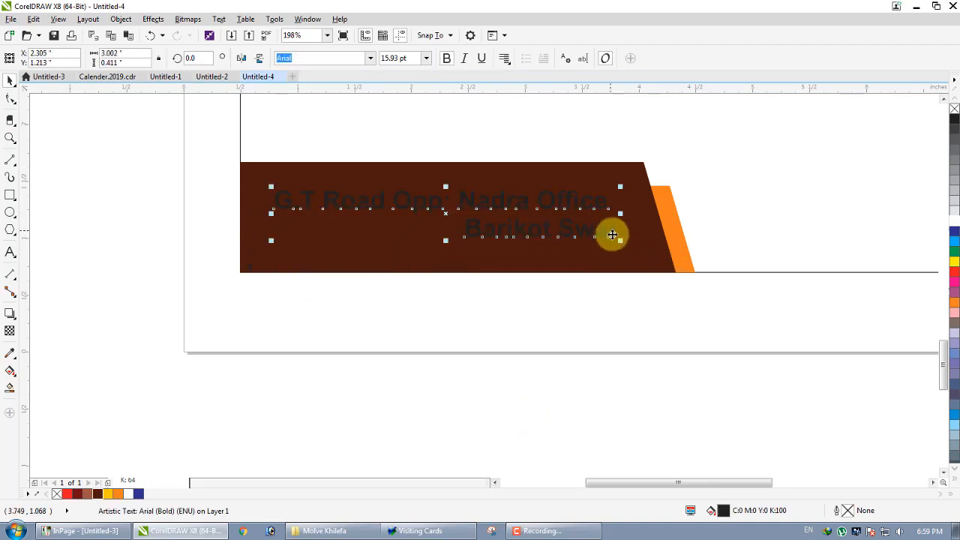
{"action": "left_click_drag", "start_coordinate": [620, 240], "coordinate": [648, 299]}
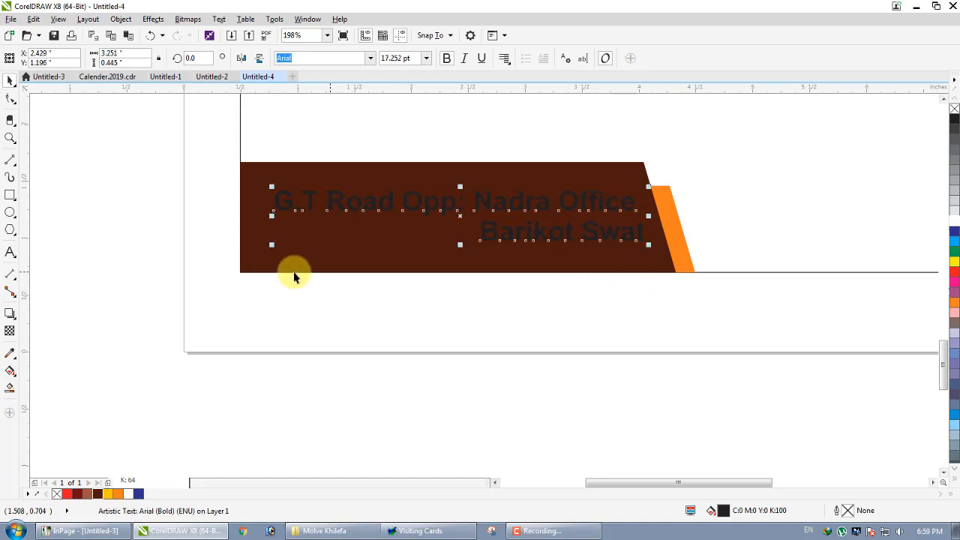
{"action": "left_click", "coordinate": [269, 251]}
{"action": "left_click", "coordinate": [285, 205]}
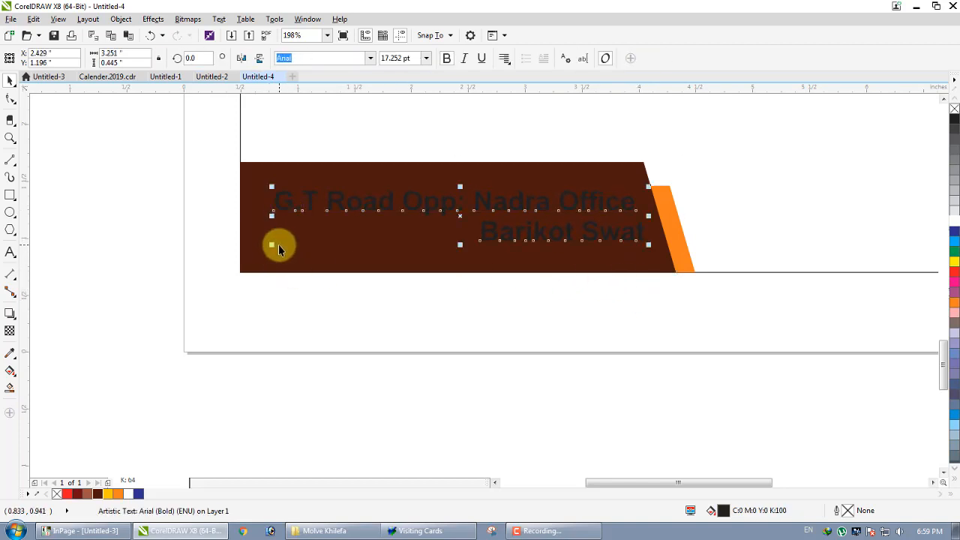
{"action": "left_click", "coordinate": [280, 230]}
{"action": "left_click_drag", "start_coordinate": [286, 223], "coordinate": [294, 213]}
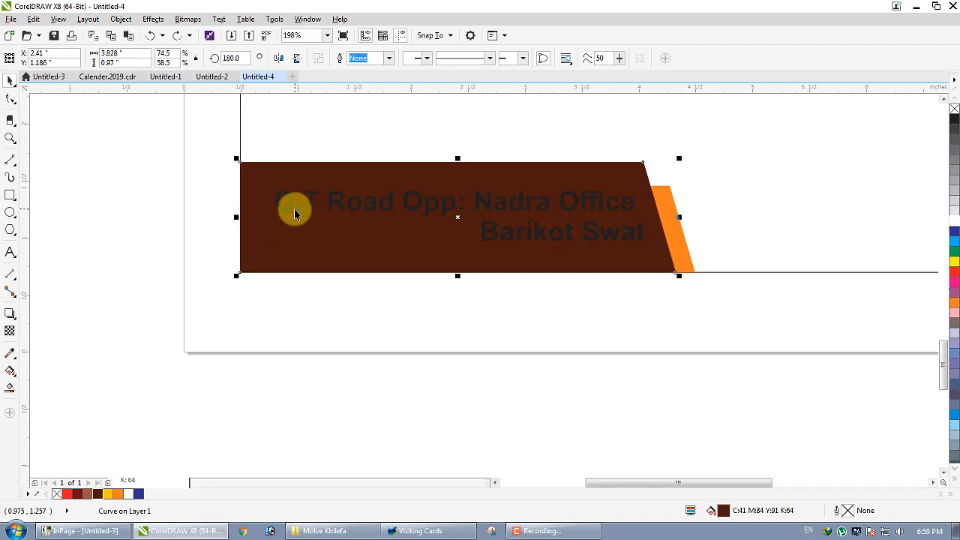
Fill the footer address text white and enlarge it to about 17.798 pt, centred on the brown shape
{"action": "left_click", "coordinate": [288, 212]}
{"action": "left_click", "coordinate": [285, 210]}
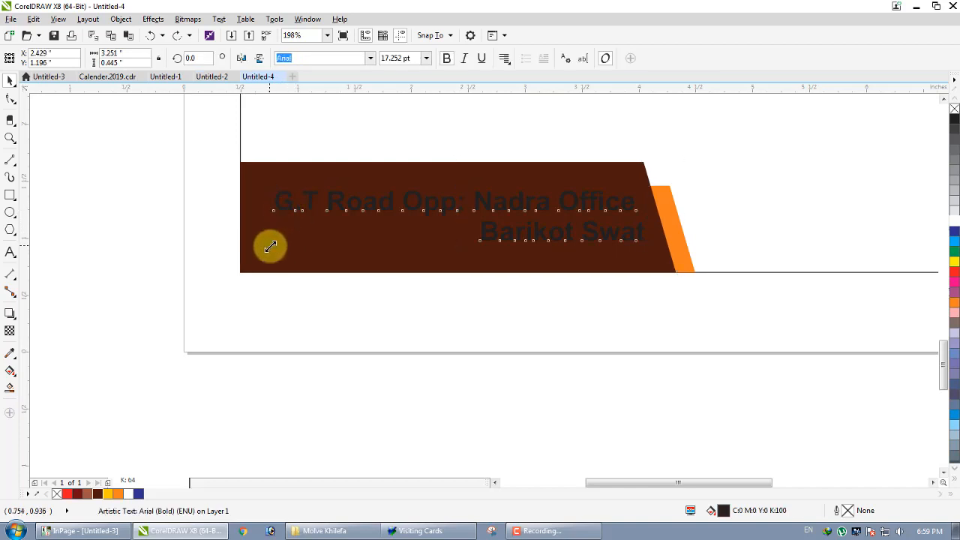
{"action": "left_click_drag", "start_coordinate": [270, 246], "coordinate": [267, 246]}
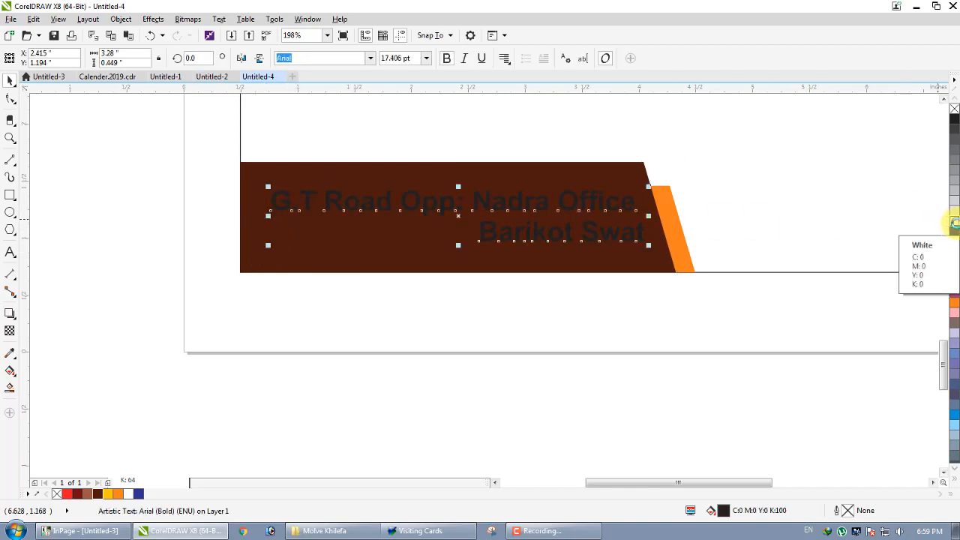
{"action": "left_click", "coordinate": [954, 223]}
{"action": "left_click_drag", "start_coordinate": [608, 201], "coordinate": [606, 207]}
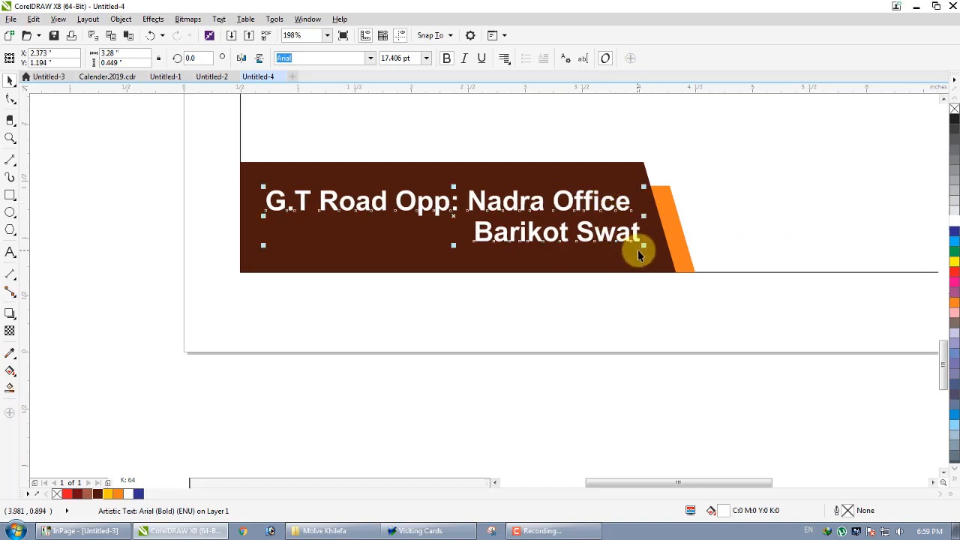
{"action": "left_click_drag", "start_coordinate": [643, 248], "coordinate": [645, 248]}
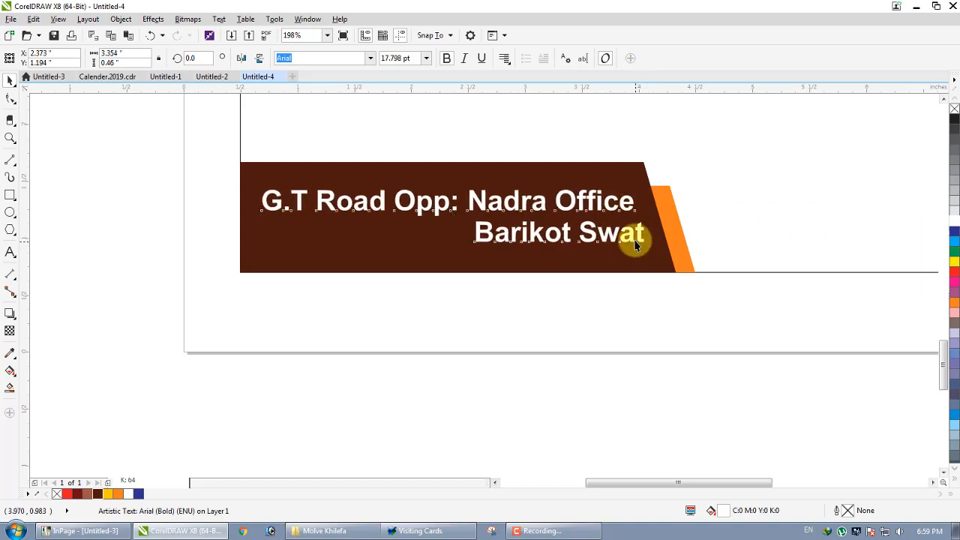
{"action": "scroll", "coordinate": [633, 243], "scroll_direction": "down", "scroll_amount": 2}
{"action": "left_click", "coordinate": [634, 276]}
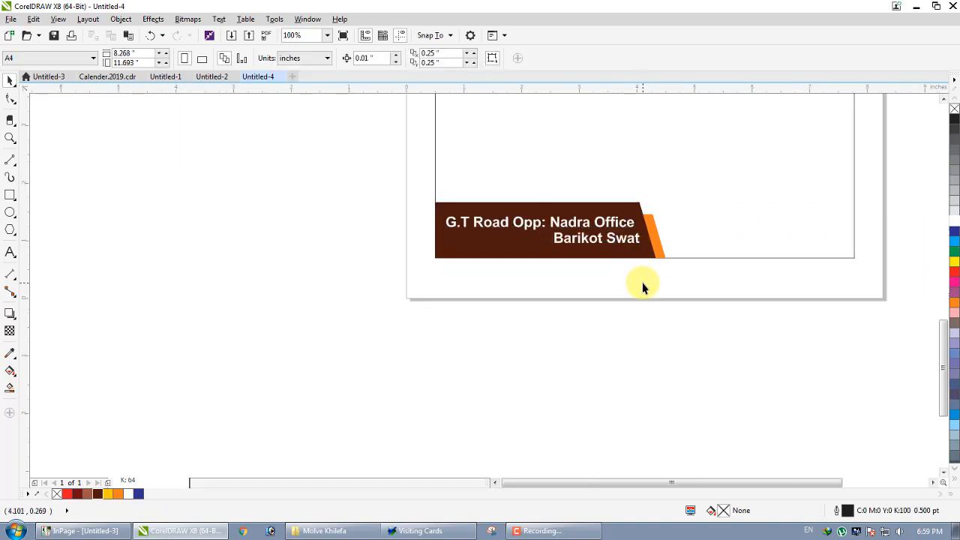
{"action": "key", "text": "F4"}
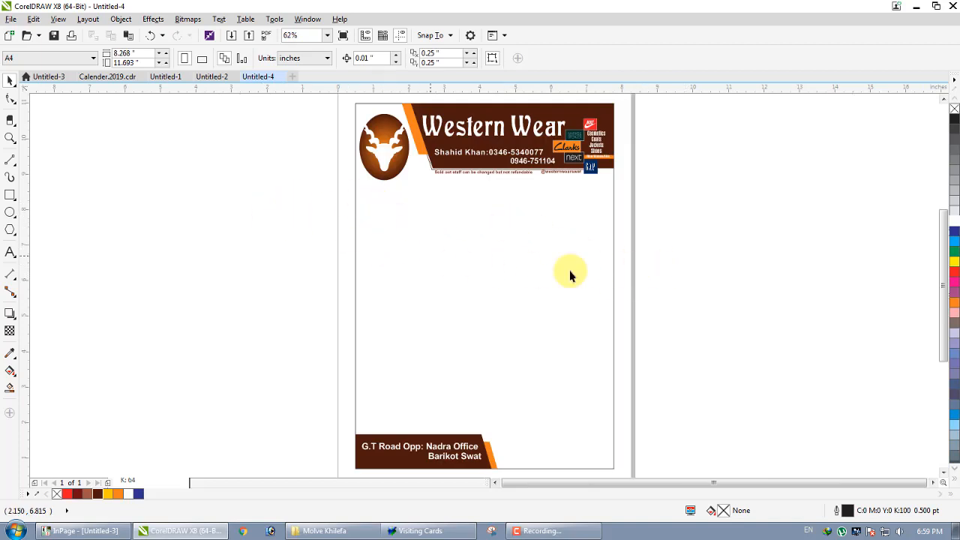
Switch to the desktop, refresh it, and import pad.cdr into the open CorelDRAW document beside the page
{"action": "key", "text": "super+d"}
{"action": "right_click", "coordinate": [429, 226]}
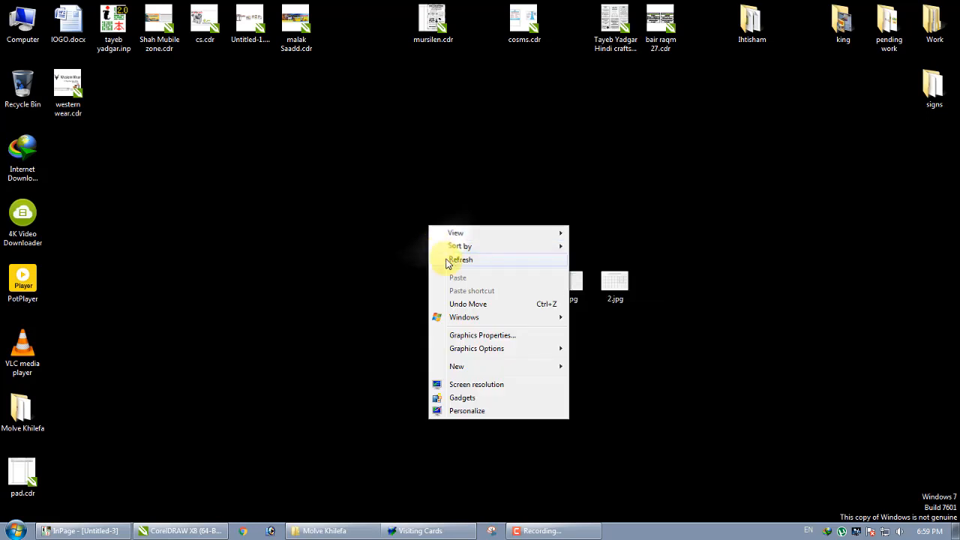
{"action": "left_click", "coordinate": [450, 260]}
{"action": "left_click_drag", "start_coordinate": [27, 470], "coordinate": [157, 341]}
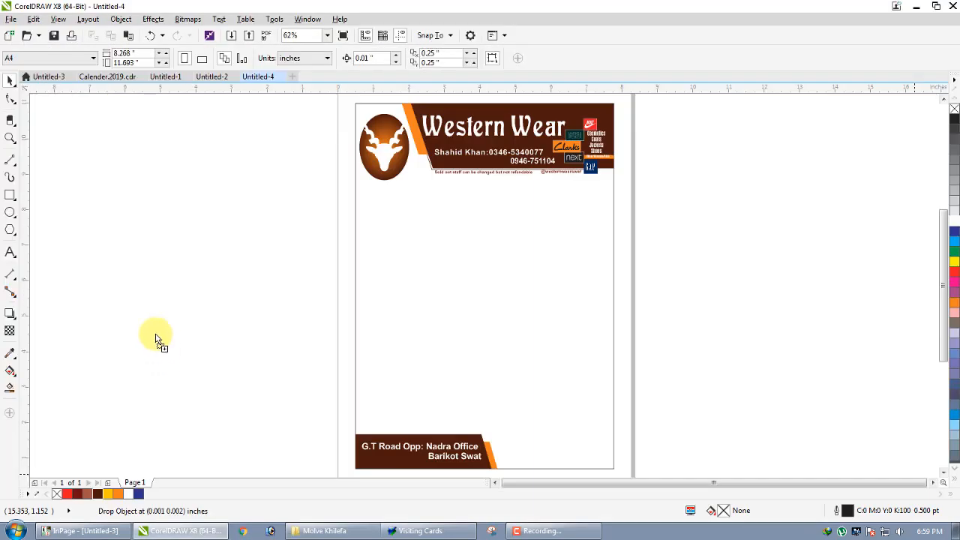
{"action": "left_click_drag", "start_coordinate": [754, 266], "coordinate": [731, 297]}
Move the imported bill table onto the page below the header and enlarge it to about 6.42 by 8.023 inches
{"action": "scroll", "coordinate": [744, 241], "scroll_direction": "up", "scroll_amount": 3}
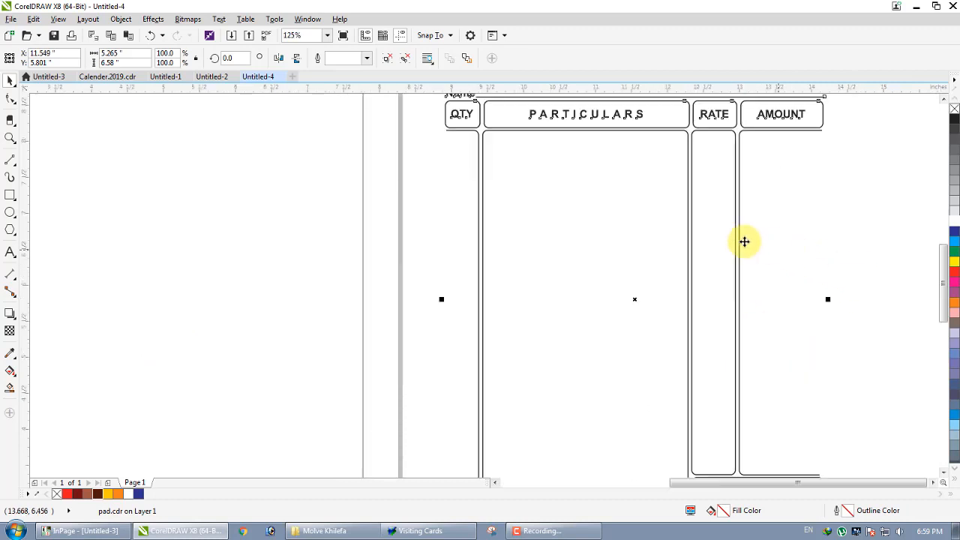
{"action": "scroll", "coordinate": [744, 241], "scroll_direction": "down", "scroll_amount": 3}
{"action": "left_click_drag", "start_coordinate": [694, 253], "coordinate": [392, 270]}
{"action": "left_click_drag", "start_coordinate": [475, 412], "coordinate": [551, 459]}
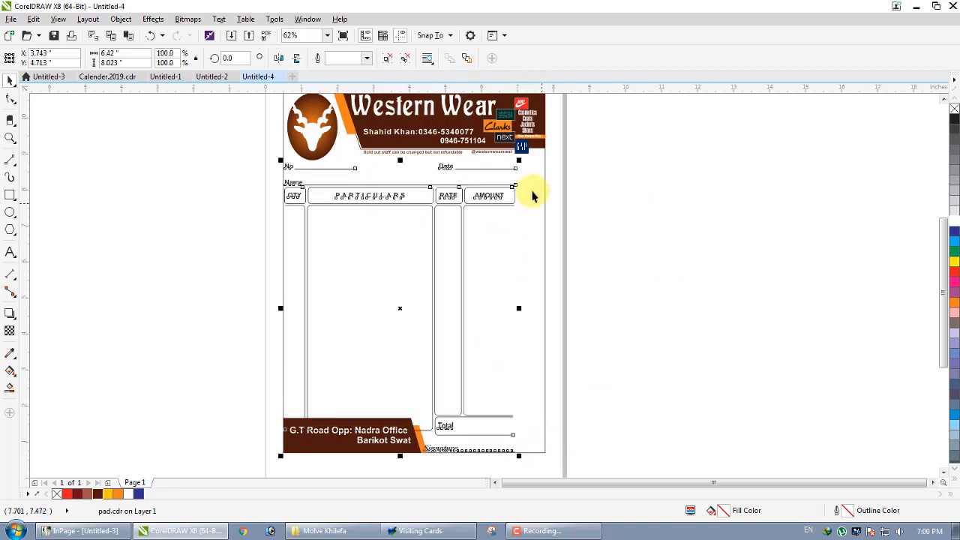
{"action": "left_click", "coordinate": [327, 467]}
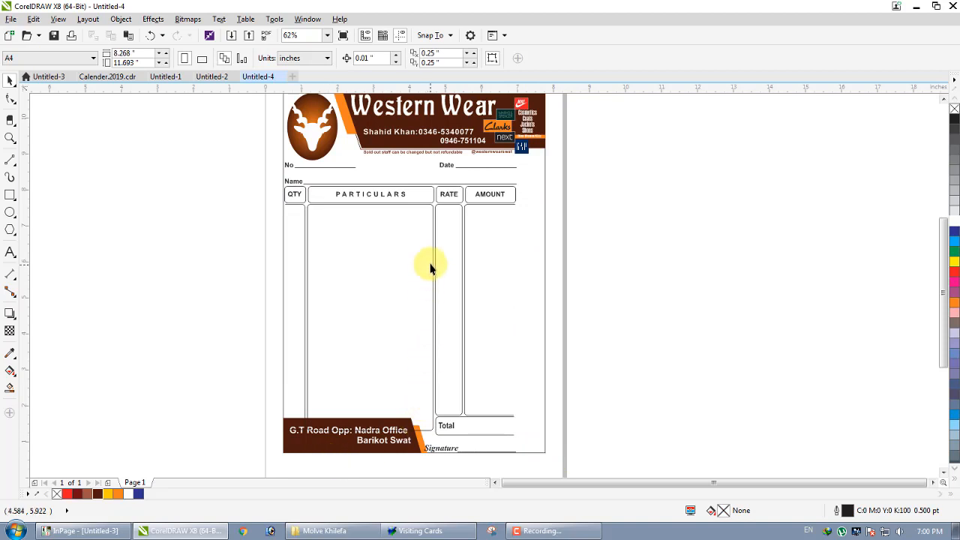
{"action": "scroll", "coordinate": [457, 156], "scroll_direction": "up", "scroll_amount": 1}
{"action": "scroll", "coordinate": [457, 155], "scroll_direction": "down", "scroll_amount": 1}
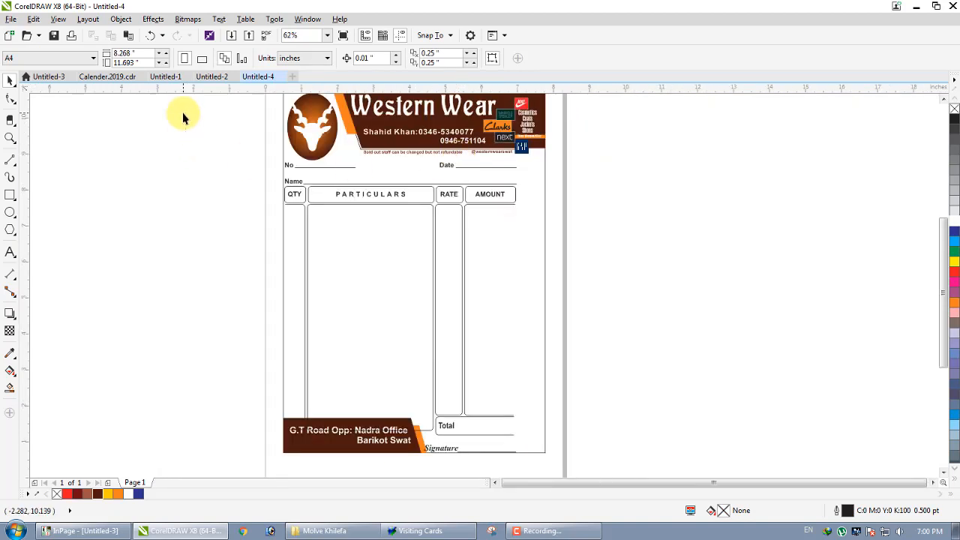
Shorten the header's brown and orange shapes from their lower edge and move both contact number lines up to fit
{"action": "scroll", "coordinate": [188, 101], "scroll_direction": "up", "scroll_amount": 2}
{"action": "key", "text": "x"}
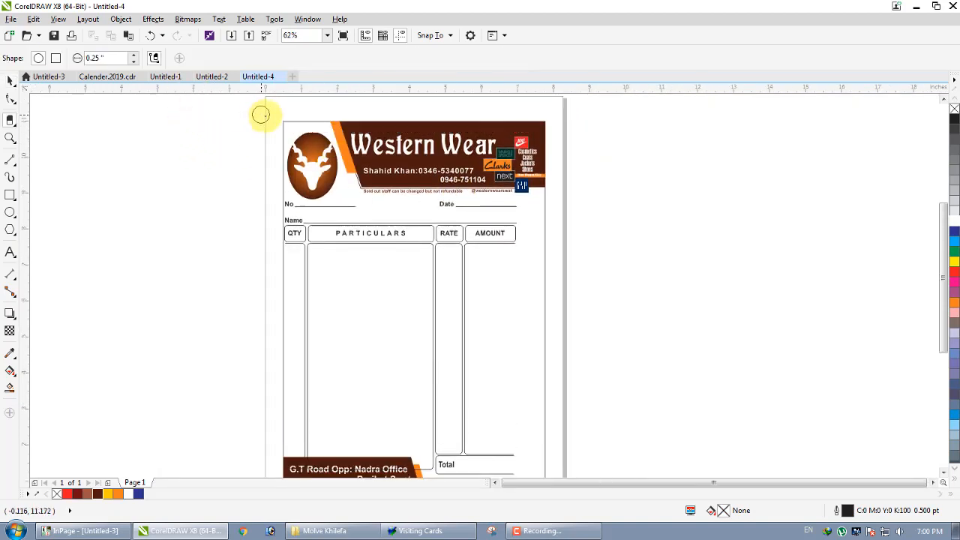
{"action": "key", "text": "z"}
{"action": "left_click_drag", "start_coordinate": [276, 121], "coordinate": [553, 214]}
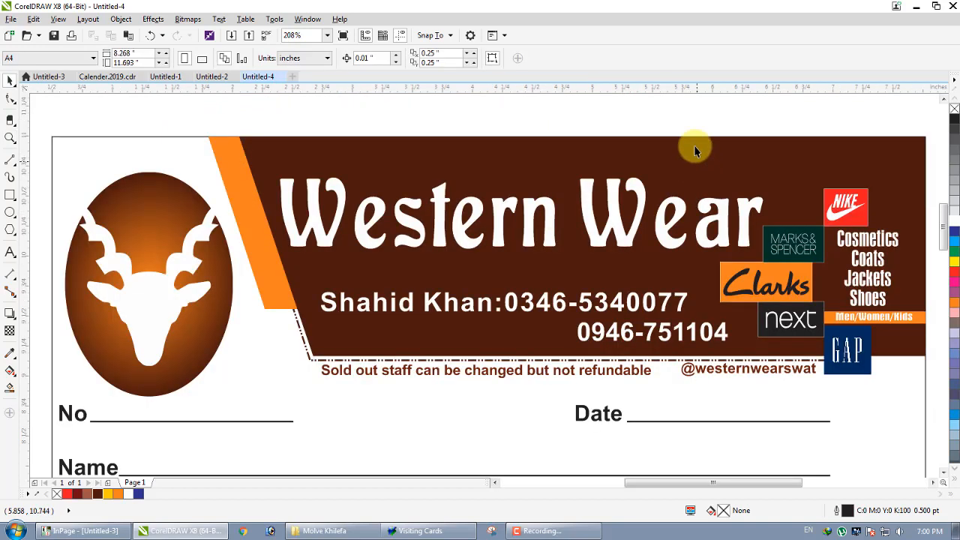
{"action": "left_click", "coordinate": [247, 160]}
{"action": "left_click", "coordinate": [243, 166], "text": "shift"}
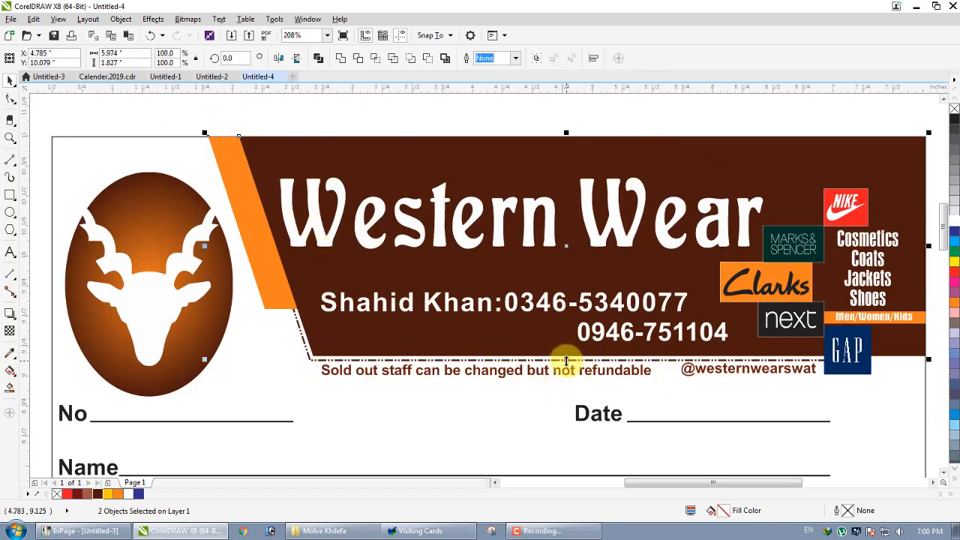
{"action": "left_click_drag", "start_coordinate": [566, 362], "coordinate": [567, 350]}
{"action": "left_click_drag", "start_coordinate": [616, 303], "coordinate": [615, 287]}
{"action": "left_click_drag", "start_coordinate": [625, 330], "coordinate": [628, 320]}
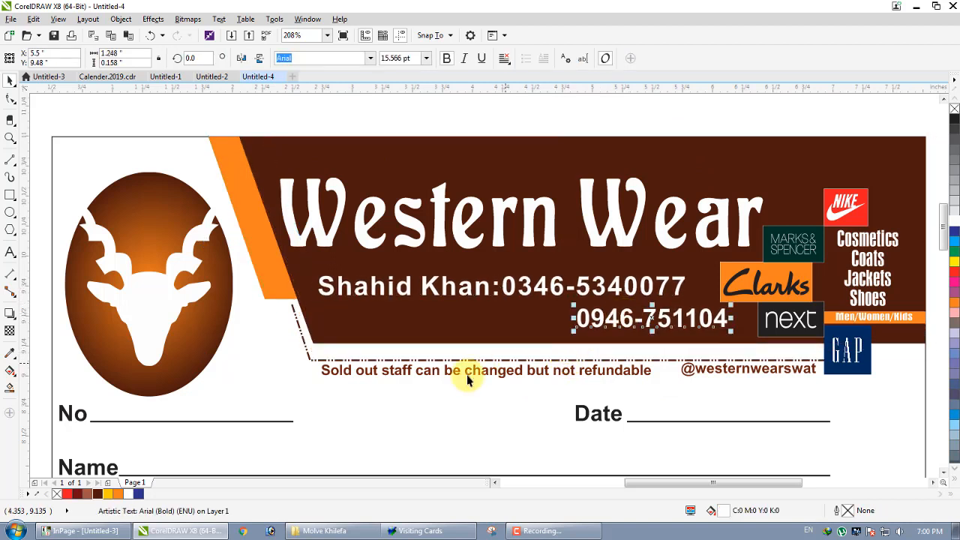
Move the dash-dot line up so it closely follows the brown header shape's lower and slanted edges
{"action": "left_click", "coordinate": [402, 358]}
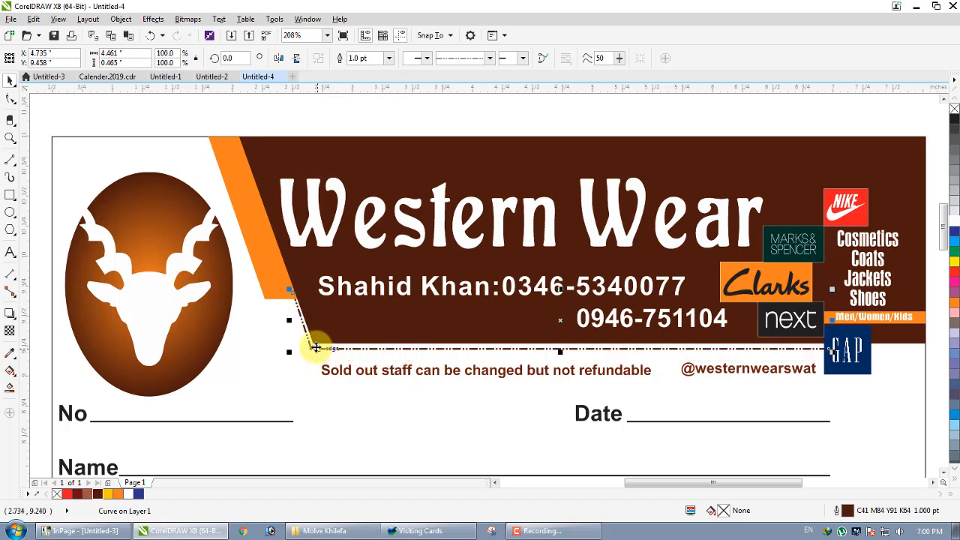
{"action": "scroll", "coordinate": [307, 351], "scroll_direction": "up", "scroll_amount": 3}
{"action": "scroll", "coordinate": [301, 365], "scroll_direction": "down", "scroll_amount": 4}
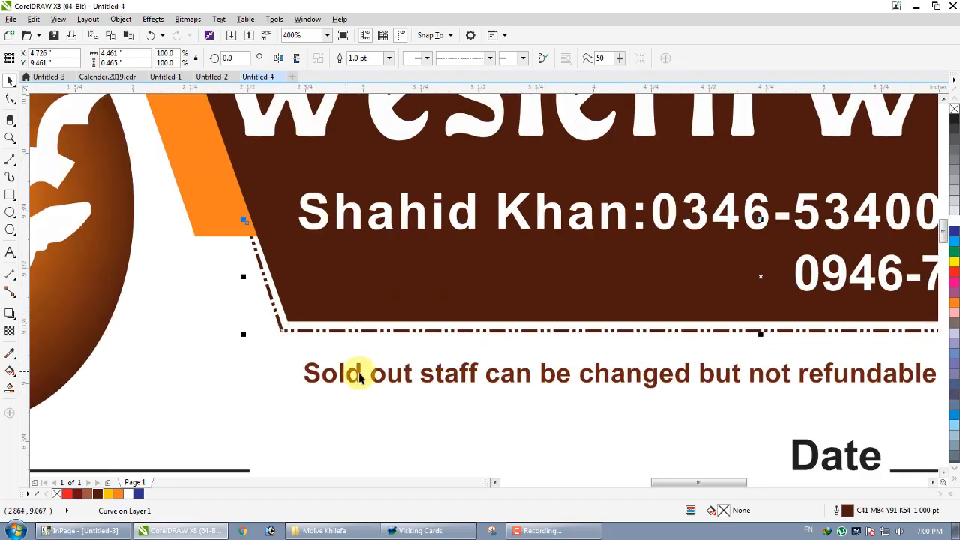
Move the refund notice and the social media handle up, close beneath the header's dash-dot line
{"action": "left_click", "coordinate": [360, 369]}
{"action": "left_click_drag", "start_coordinate": [331, 371], "coordinate": [307, 339]}
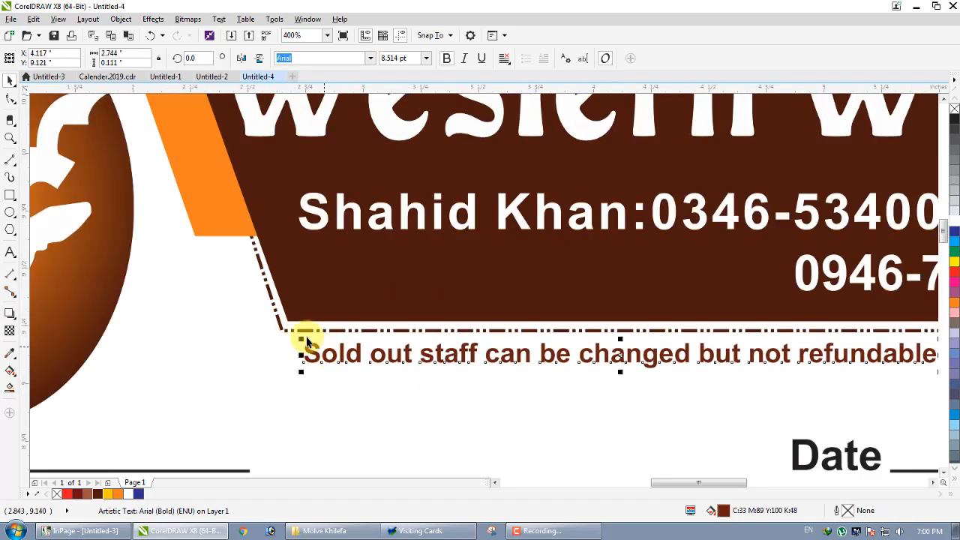
{"action": "scroll", "coordinate": [307, 338], "scroll_direction": "down", "scroll_amount": 2}
{"action": "scroll", "coordinate": [739, 363], "scroll_direction": "up", "scroll_amount": 2}
{"action": "left_click_drag", "start_coordinate": [737, 362], "coordinate": [728, 338]}
{"action": "scroll", "coordinate": [728, 338], "scroll_direction": "down", "scroll_amount": 3}
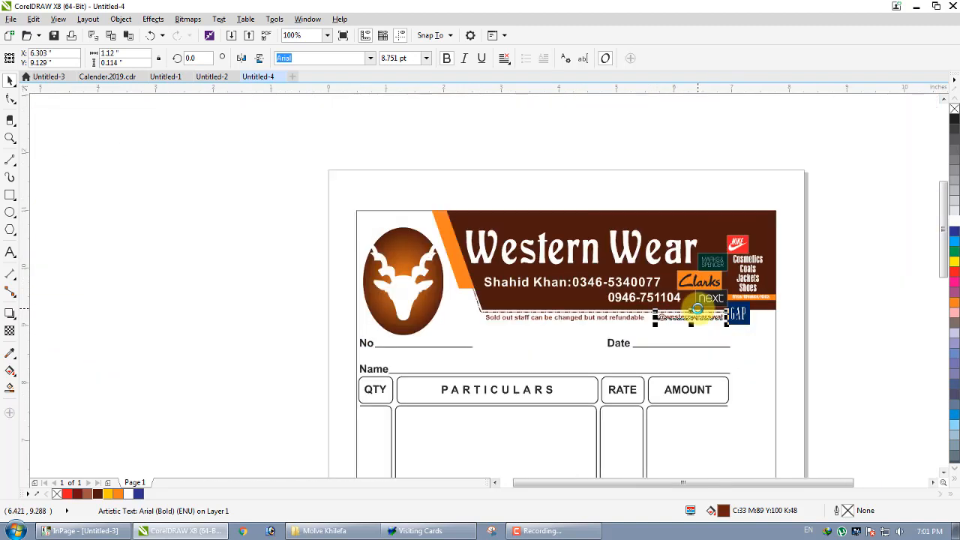
{"action": "left_click", "coordinate": [830, 331]}
Centre the bill table group horizontally within the page frame
{"action": "scroll", "coordinate": [833, 330], "scroll_direction": "down", "scroll_amount": 2}
{"action": "left_click", "coordinate": [766, 357]}
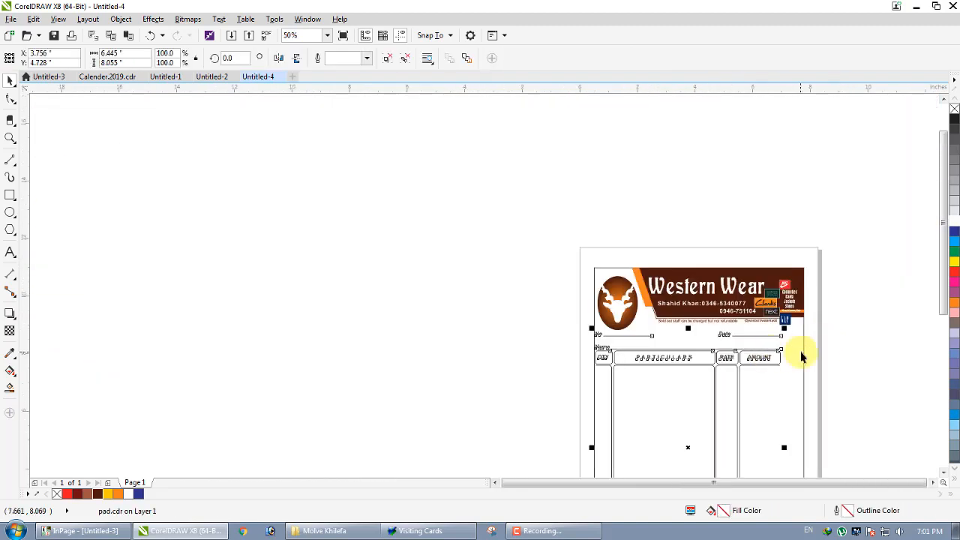
{"action": "left_click", "coordinate": [803, 355], "text": "shift"}
{"action": "key", "text": "c"}
{"action": "left_click", "coordinate": [827, 351]}
{"action": "scroll", "coordinate": [836, 340], "scroll_direction": "down", "scroll_amount": 1}
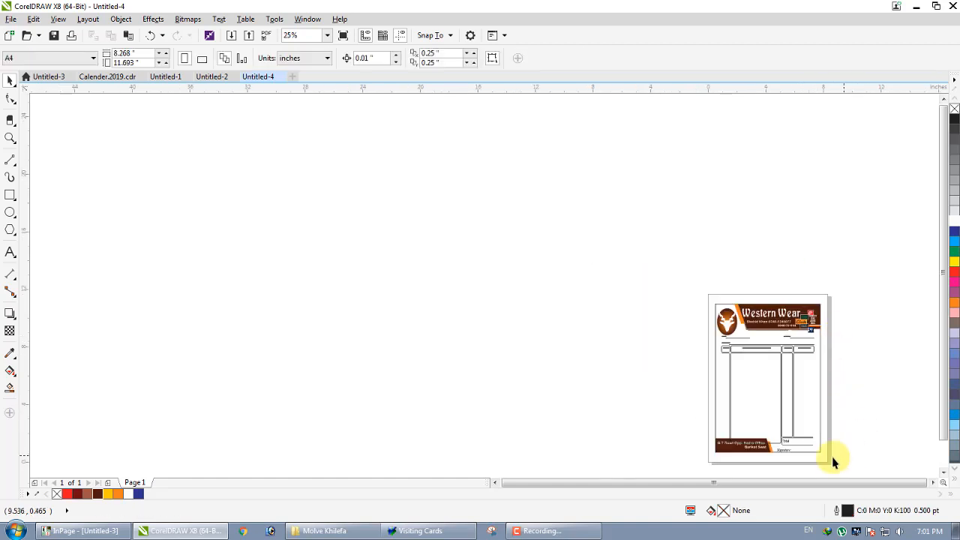
Scale the footer shapes and address text down to about 2.999 by 0.728 inches in the frame's lower-left corner, and stretch them wider
{"action": "scroll", "coordinate": [834, 461], "scroll_direction": "up", "scroll_amount": 2}
{"action": "left_click", "coordinate": [459, 433]}
{"action": "scroll", "coordinate": [459, 433], "scroll_direction": "up", "scroll_amount": 1}
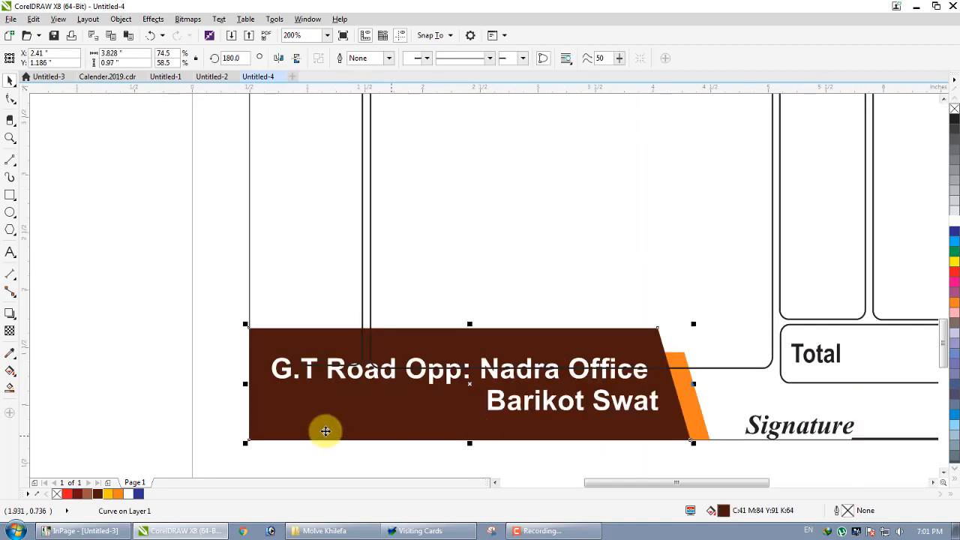
{"action": "left_click_drag", "start_coordinate": [178, 297], "coordinate": [761, 448]}
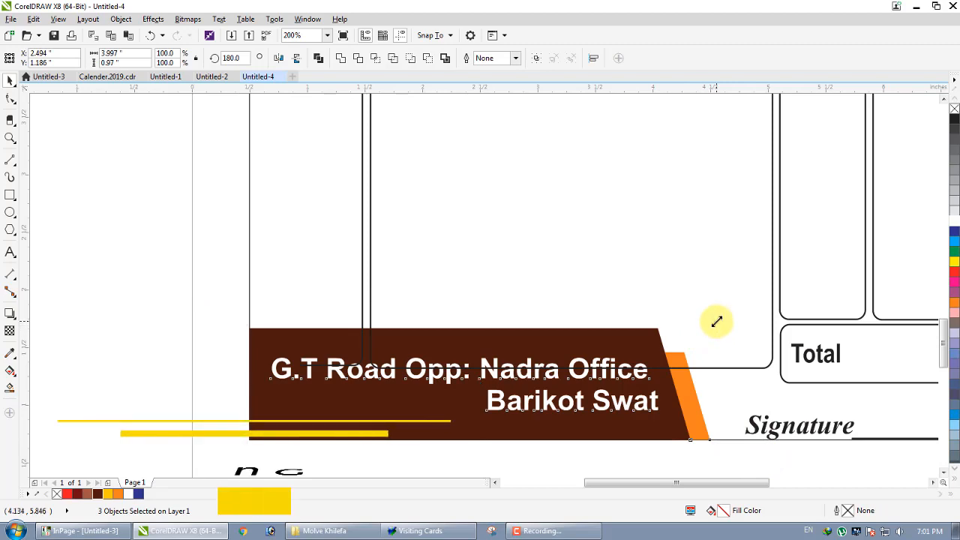
{"action": "left_click_drag", "start_coordinate": [717, 321], "coordinate": [692, 349]}
{"action": "scroll", "coordinate": [580, 318], "scroll_direction": "down", "scroll_amount": 1}
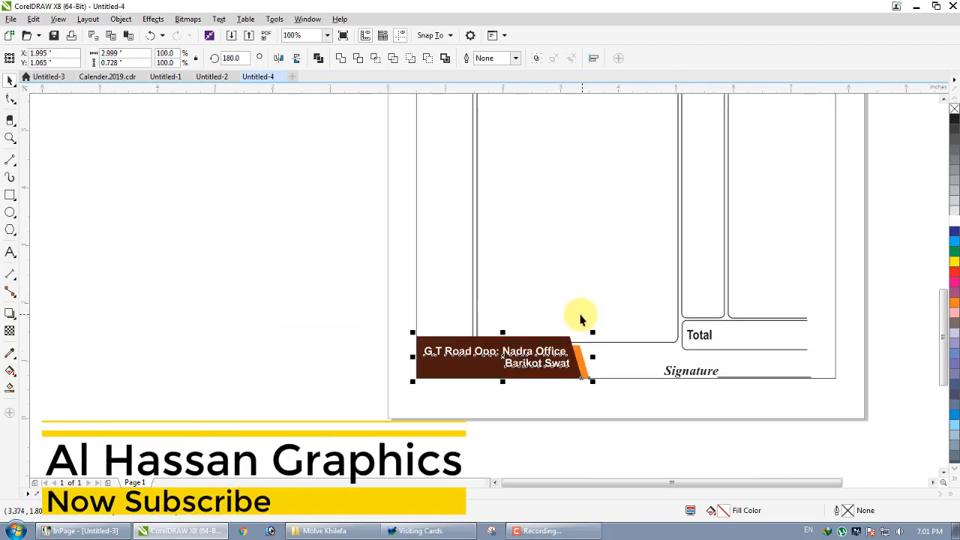
{"action": "left_click", "coordinate": [615, 387]}
{"action": "scroll", "coordinate": [611, 407], "scroll_direction": "down", "scroll_amount": 1}
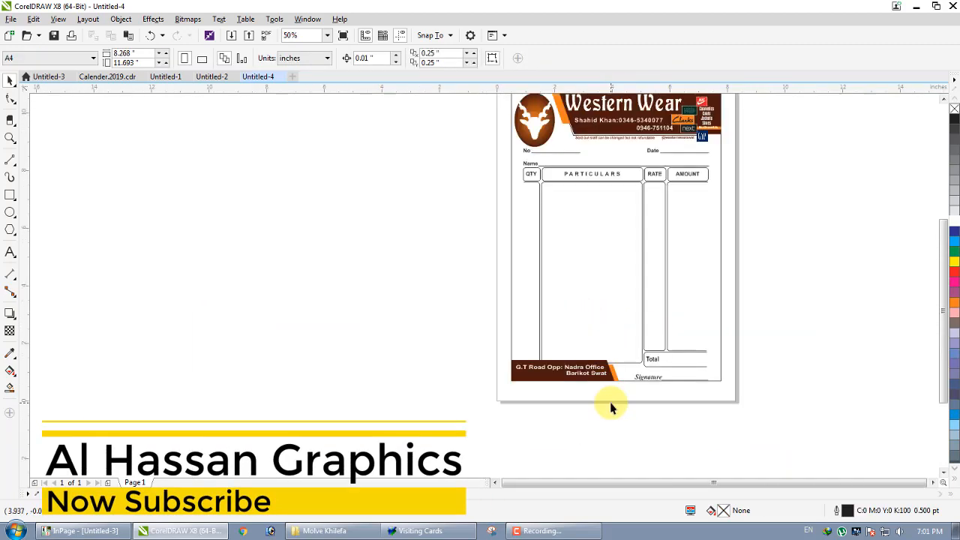
Widen the bill table group symmetrically to about 6.855 inches and keep it centred in the frame
{"action": "scroll", "coordinate": [667, 359], "scroll_direction": "up", "scroll_amount": 2}
{"action": "left_click", "coordinate": [670, 342]}
{"action": "scroll", "coordinate": [675, 353], "scroll_direction": "down", "scroll_amount": 2}
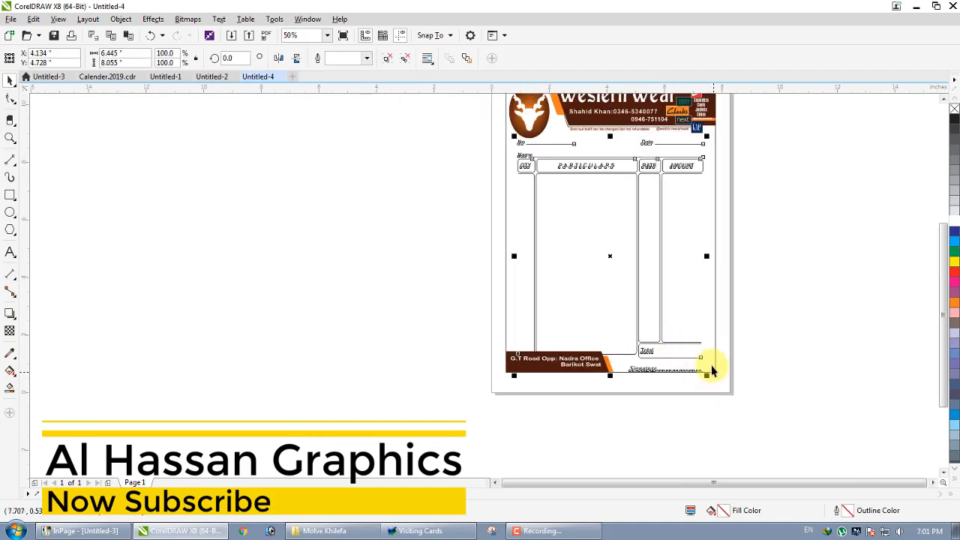
{"action": "scroll", "coordinate": [699, 192], "scroll_direction": "down", "scroll_amount": 1}
{"action": "scroll", "coordinate": [698, 120], "scroll_direction": "up", "scroll_amount": 1}
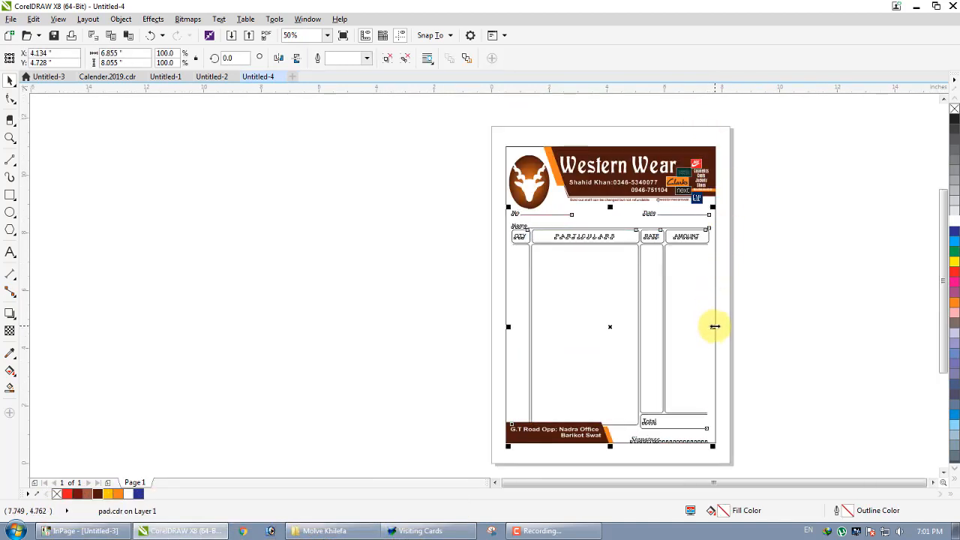
{"action": "scroll", "coordinate": [713, 309], "scroll_direction": "up", "scroll_amount": 1}
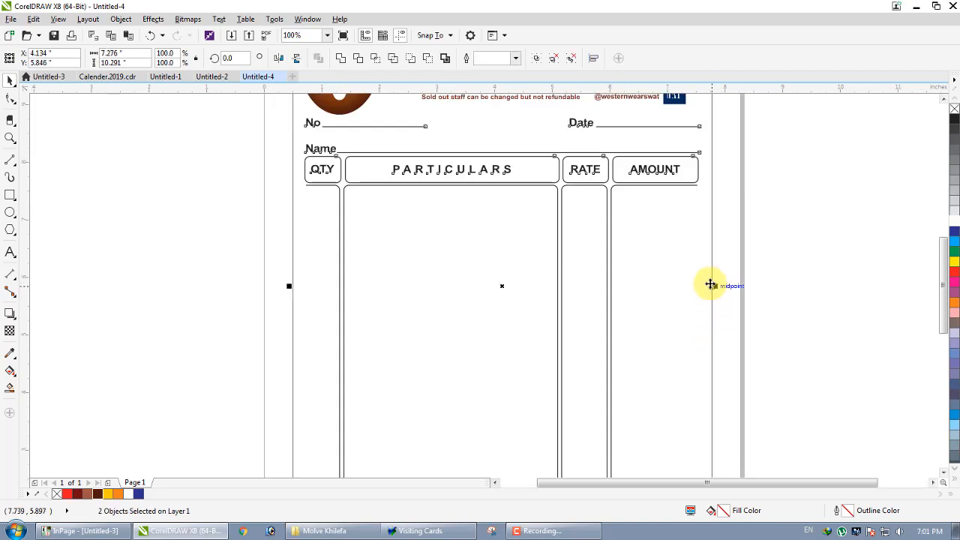
{"action": "left_click", "coordinate": [767, 280]}
{"action": "scroll", "coordinate": [720, 216], "scroll_direction": "down", "scroll_amount": 1}
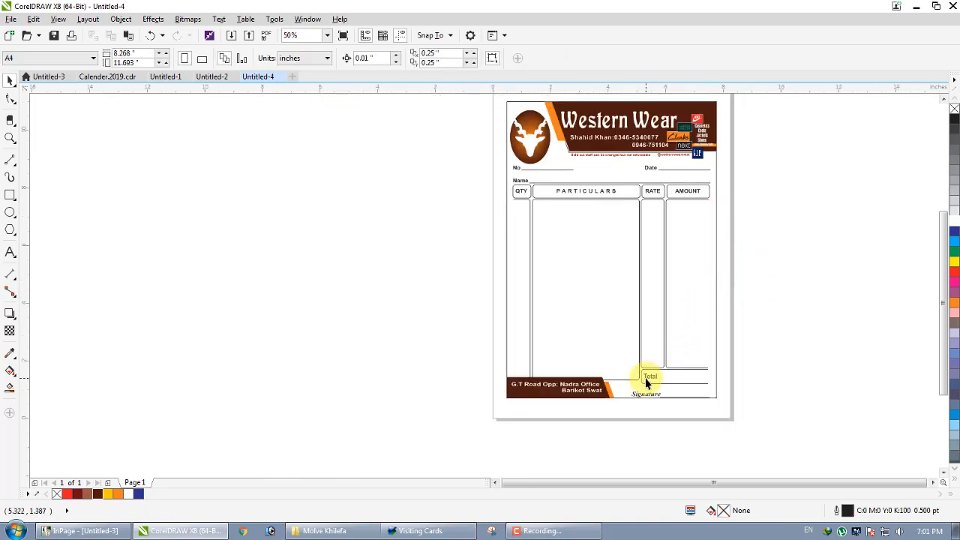
Move the bill table group up to about Y 4.942 inches so its lower edge clears the footer
{"action": "left_click", "coordinate": [646, 382]}
{"action": "scroll", "coordinate": [646, 383], "scroll_direction": "up", "scroll_amount": 1}
{"action": "scroll", "coordinate": [649, 367], "scroll_direction": "up", "scroll_amount": 1}
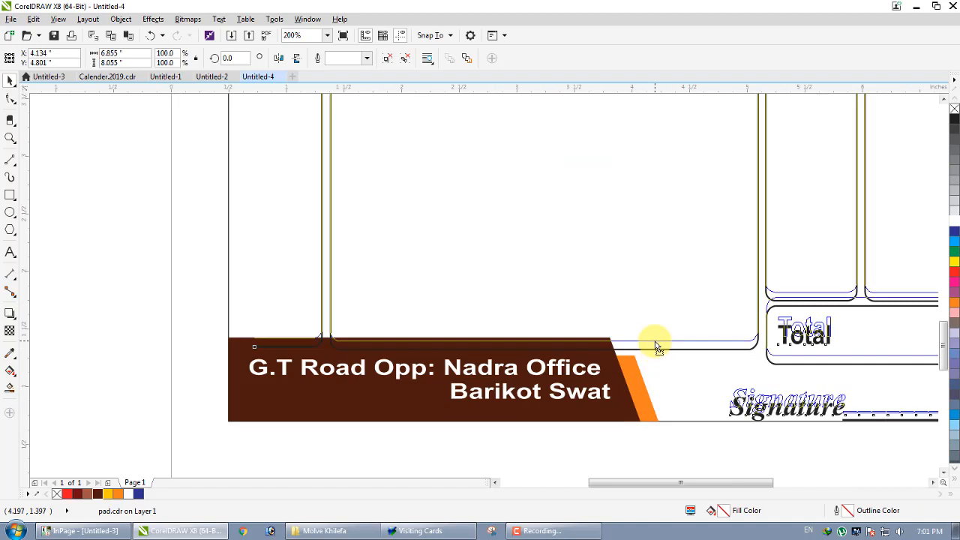
{"action": "scroll", "coordinate": [646, 375], "scroll_direction": "down", "scroll_amount": 1}
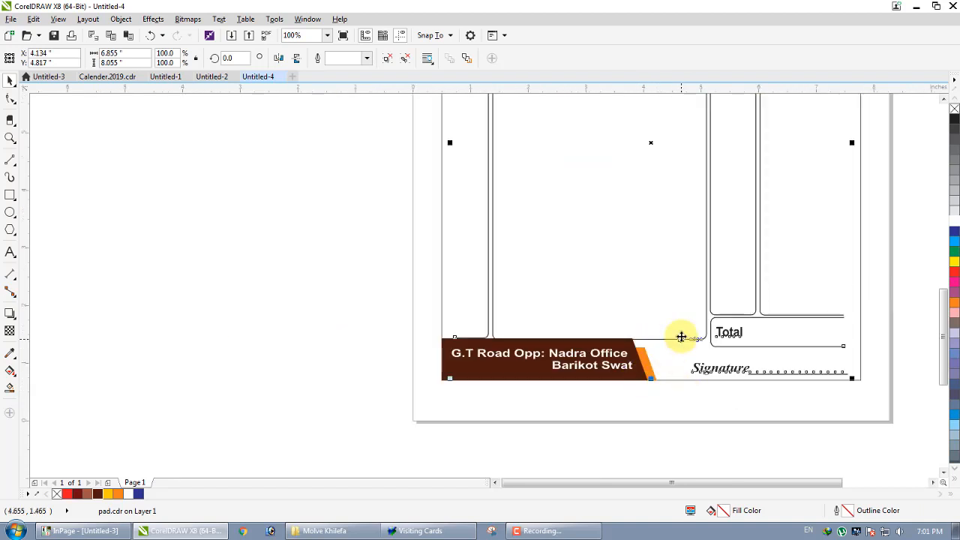
{"action": "left_click", "coordinate": [682, 339]}
{"action": "scroll", "coordinate": [679, 328], "scroll_direction": "down", "scroll_amount": 1}
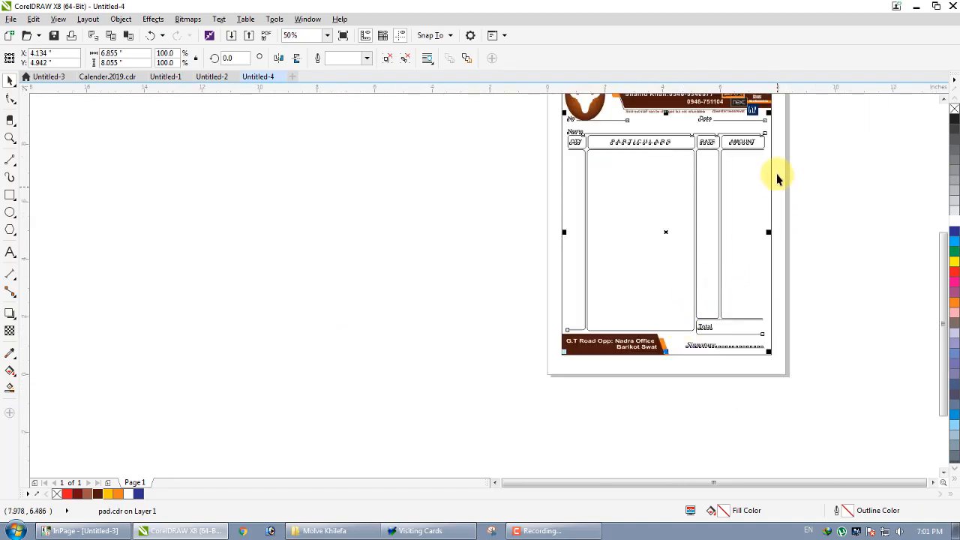
Stretch the bill table group symmetrically to the frame's full width of about 7.276 inches
{"action": "scroll", "coordinate": [777, 179], "scroll_direction": "up", "scroll_amount": 1}
{"action": "left_click_drag", "start_coordinate": [770, 334], "coordinate": [778, 330]}
{"action": "scroll", "coordinate": [696, 225], "scroll_direction": "down", "scroll_amount": 1}
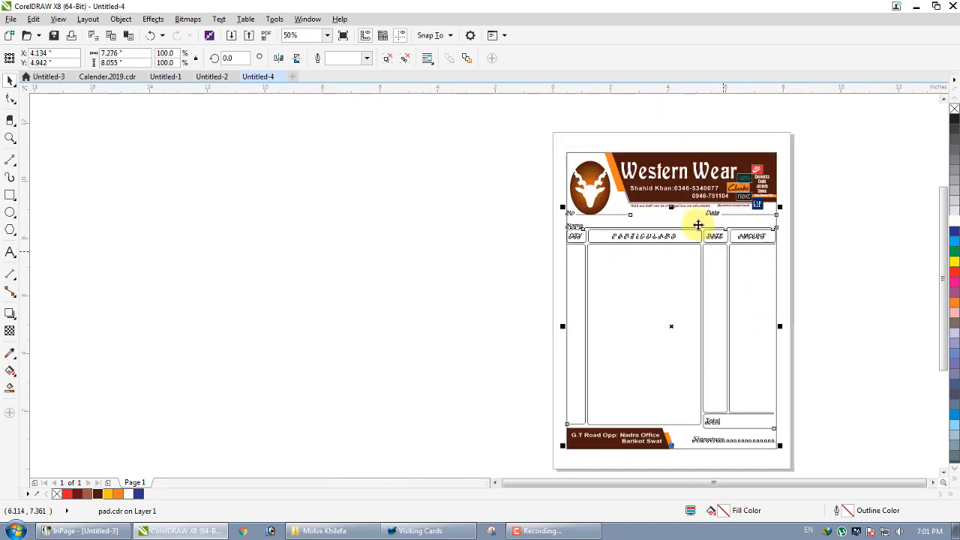
Reduce the bill table group's height by lowering its upper edge, leaving a gap below the header
{"action": "scroll", "coordinate": [664, 210], "scroll_direction": "up", "scroll_amount": 1}
{"action": "left_click_drag", "start_coordinate": [649, 220], "coordinate": [643, 238]}
{"action": "left_click", "coordinate": [353, 206]}
{"action": "scroll", "coordinate": [357, 215], "scroll_direction": "down", "scroll_amount": 1}
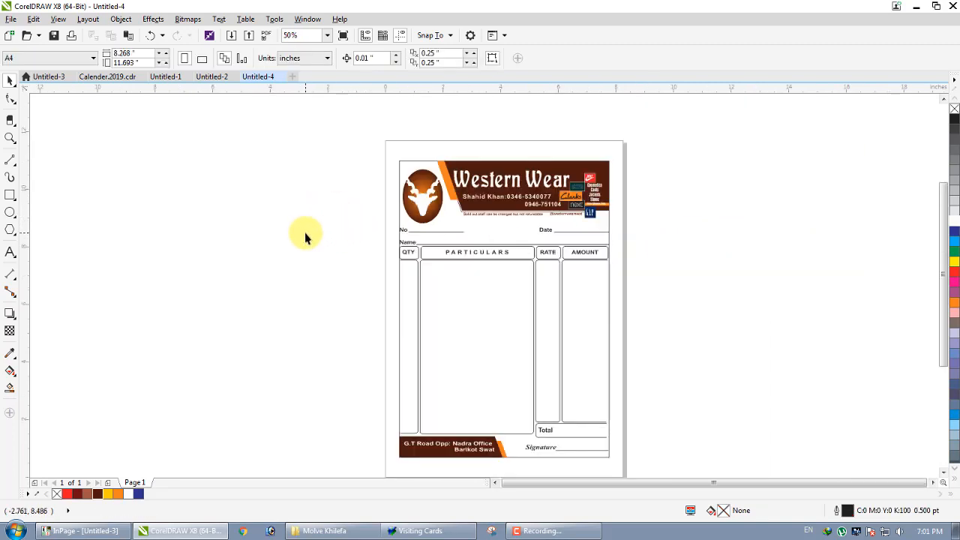
Move the Western Wear title in the header straight up to about Y 10.461 inches
{"action": "scroll", "coordinate": [301, 169], "scroll_direction": "up", "scroll_amount": 1}
{"action": "key", "text": "z"}
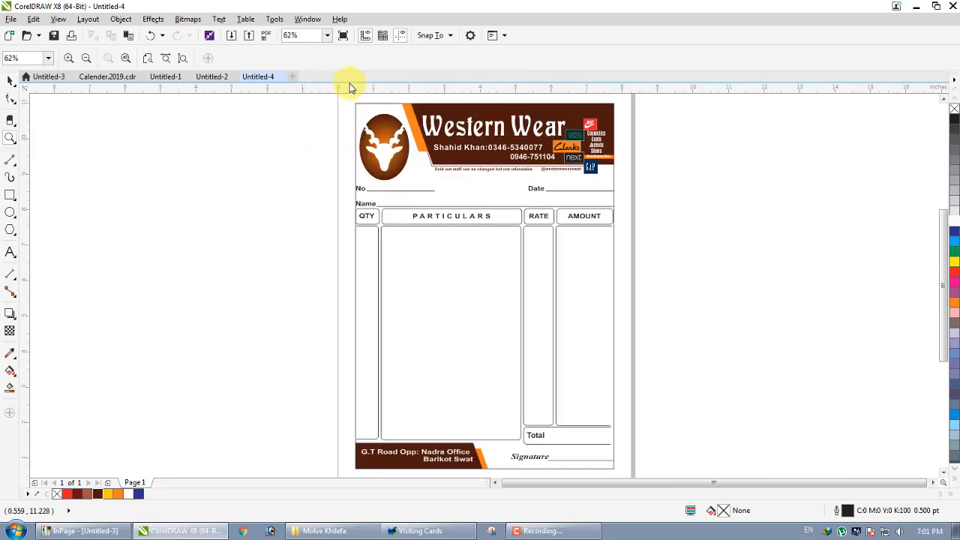
{"action": "left_click_drag", "start_coordinate": [354, 101], "coordinate": [622, 216]}
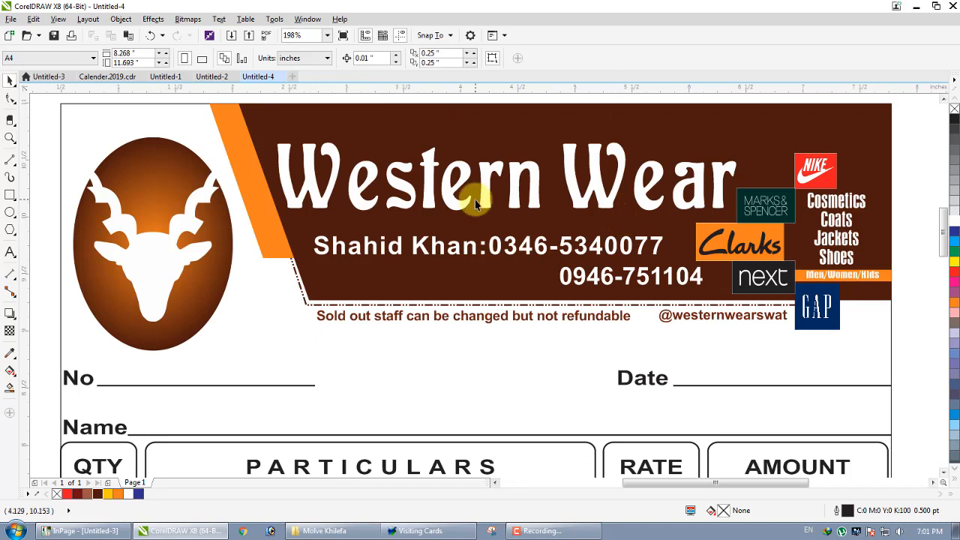
{"action": "left_click", "coordinate": [491, 173]}
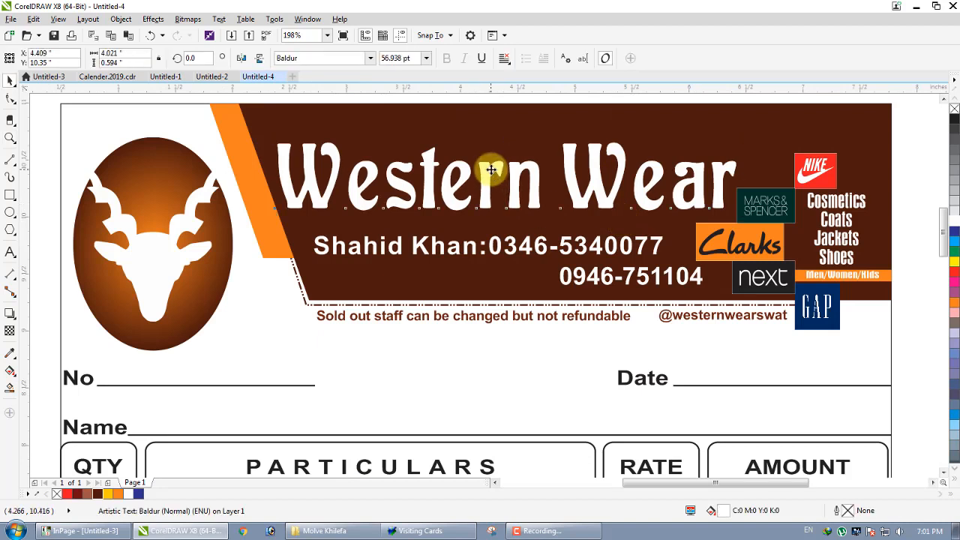
{"action": "left_click_drag", "start_coordinate": [491, 173], "coordinate": [489, 162]}
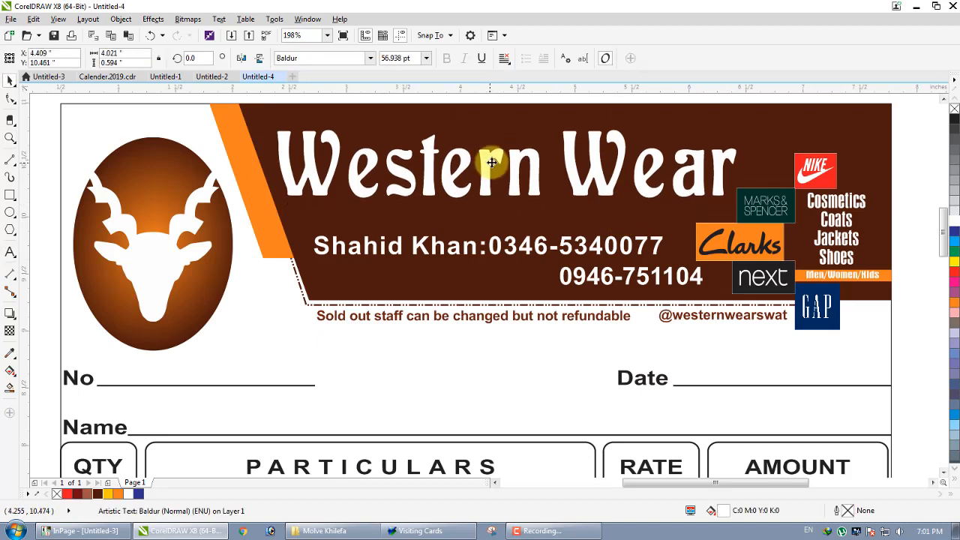
Move the contact name line up under the title, and the second phone number to about X 5.4, Y 9.538 inches
{"action": "left_click", "coordinate": [626, 245]}
{"action": "left_click_drag", "start_coordinate": [627, 245], "coordinate": [630, 240]}
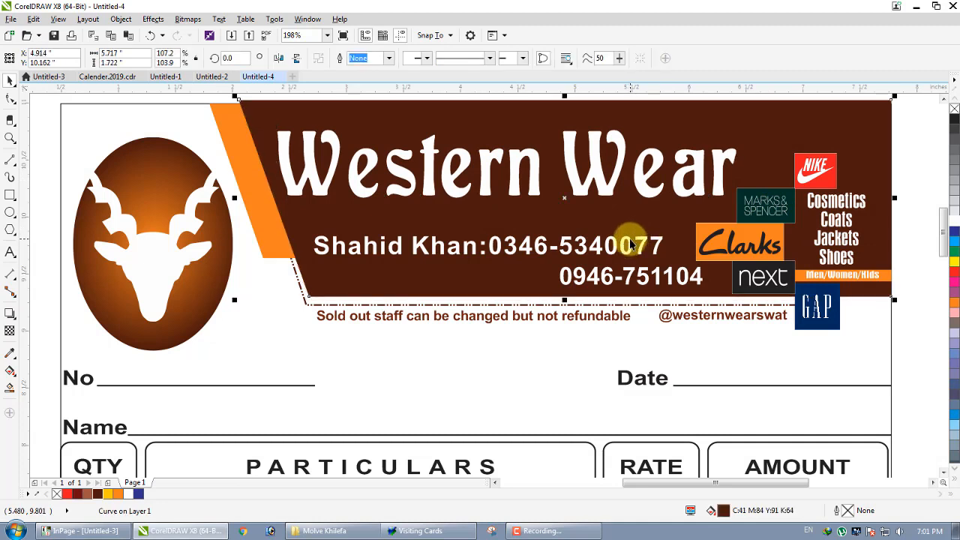
{"action": "left_click", "coordinate": [536, 249]}
{"action": "left_click_drag", "start_coordinate": [540, 251], "coordinate": [542, 235]}
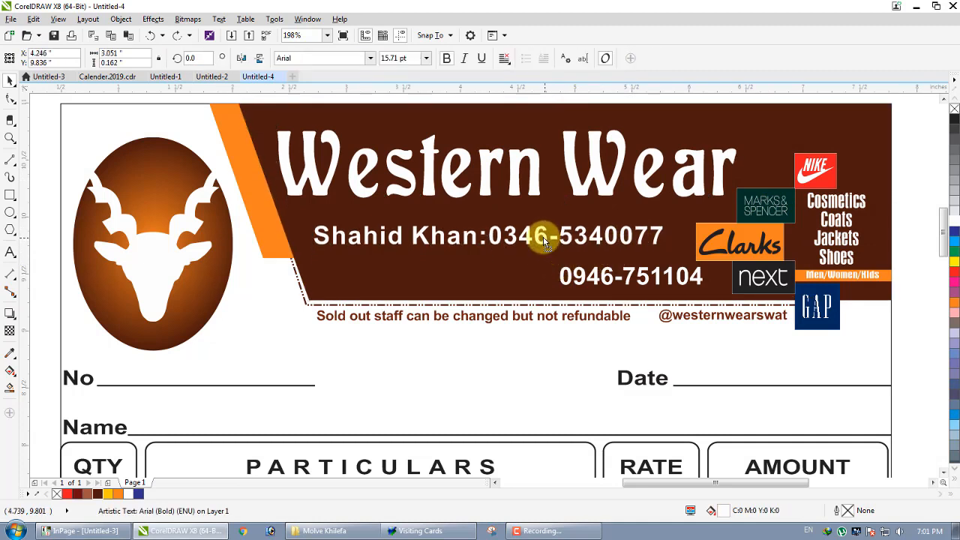
{"action": "left_click_drag", "start_coordinate": [597, 276], "coordinate": [586, 272]}
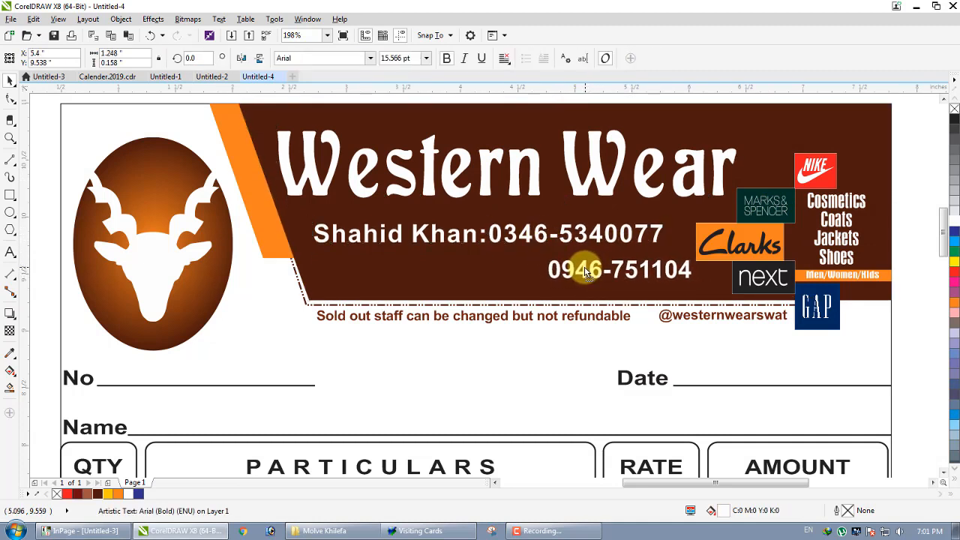
{"action": "scroll", "coordinate": [598, 269], "scroll_direction": "down", "scroll_amount": 3}
{"action": "left_click", "coordinate": [653, 157]}
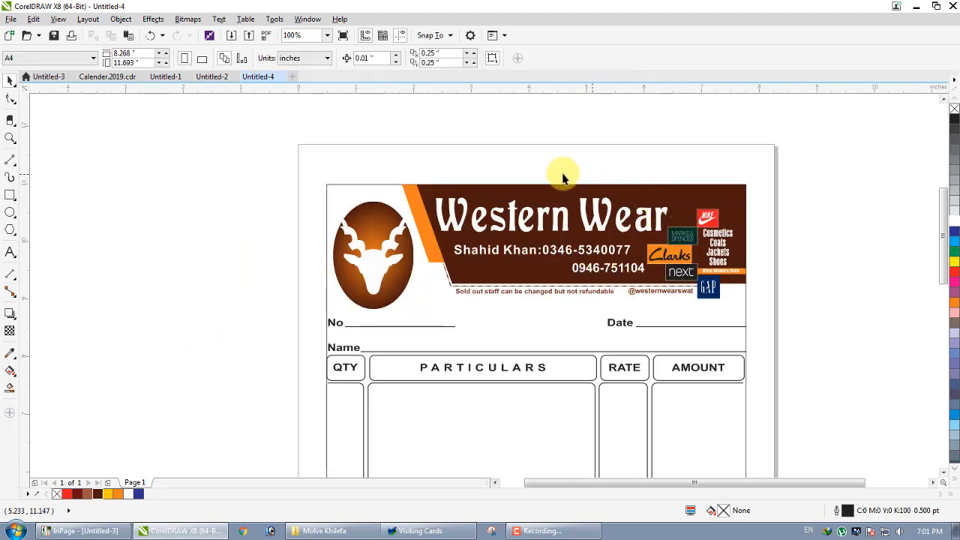
{"action": "left_click_drag", "start_coordinate": [295, 182], "coordinate": [442, 319]}
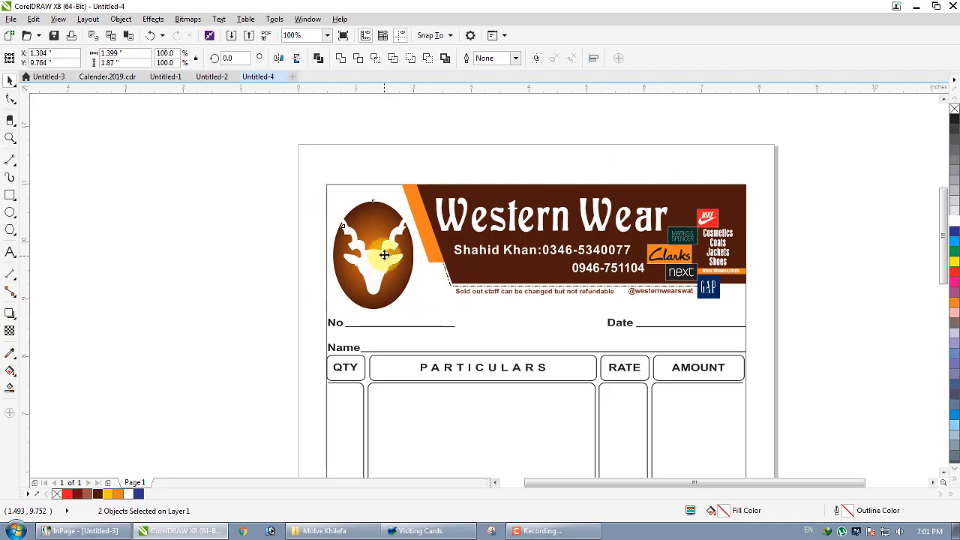
{"action": "left_click", "coordinate": [380, 167]}
Duplicate the header's brand logo cluster and place the copy beside the page at about X 9.316, Y 5.847 inches
{"action": "scroll", "coordinate": [381, 168], "scroll_direction": "down", "scroll_amount": 2}
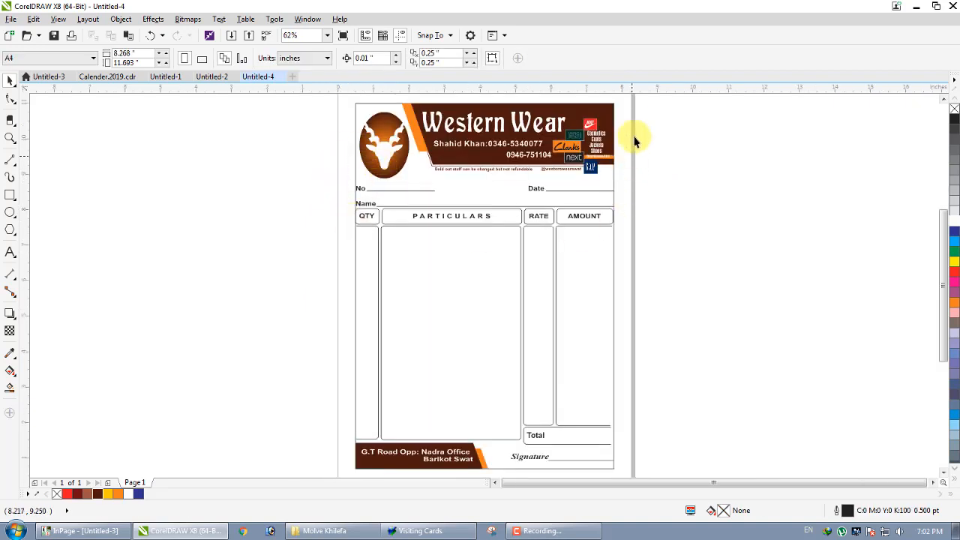
{"action": "left_click_drag", "start_coordinate": [634, 114], "coordinate": [552, 193]}
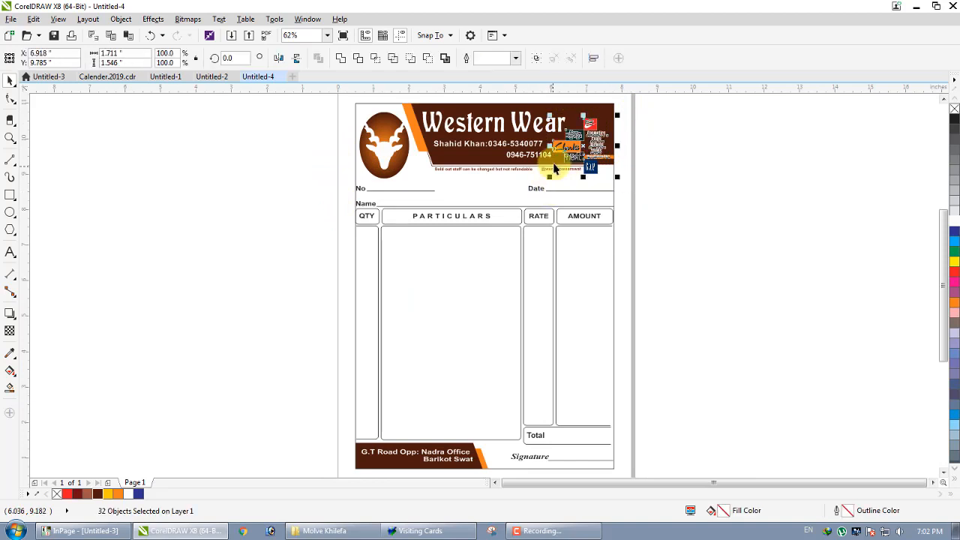
{"action": "left_click_drag", "start_coordinate": [553, 159], "coordinate": [692, 287]}
{"action": "scroll", "coordinate": [742, 294], "scroll_direction": "up", "scroll_amount": 3}
{"action": "scroll", "coordinate": [638, 261], "scroll_direction": "up", "scroll_amount": 2}
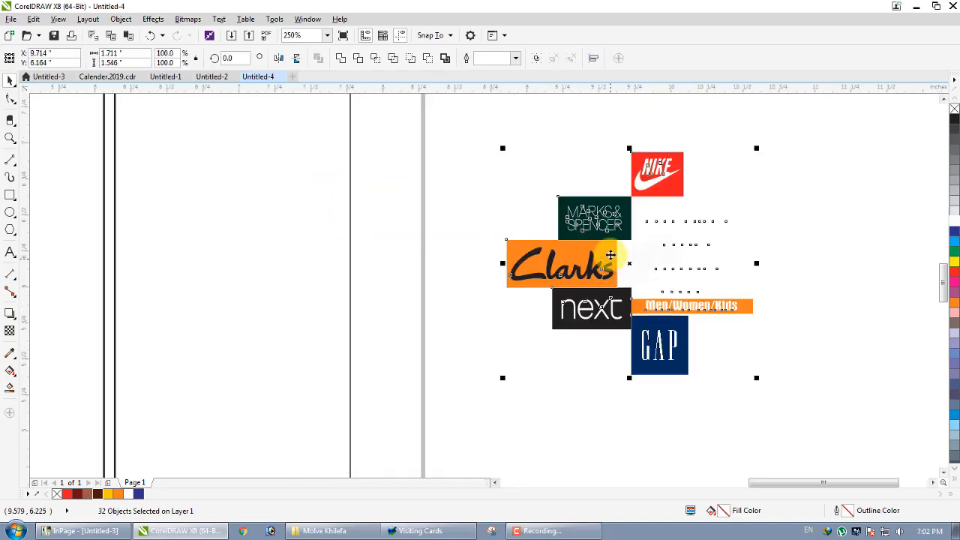
{"action": "scroll", "coordinate": [609, 255], "scroll_direction": "down", "scroll_amount": 5}
{"action": "left_click_drag", "start_coordinate": [609, 256], "coordinate": [596, 269]}
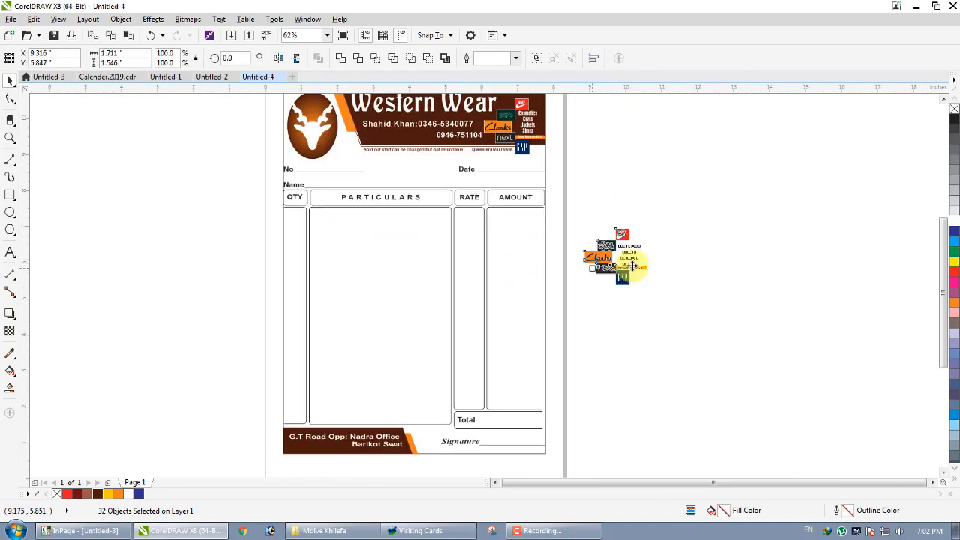
Fill the product category text in the copied logo cluster with 50% black
{"action": "left_click", "coordinate": [769, 233]}
{"action": "left_click", "coordinate": [617, 274]}
{"action": "left_click", "coordinate": [621, 263]}
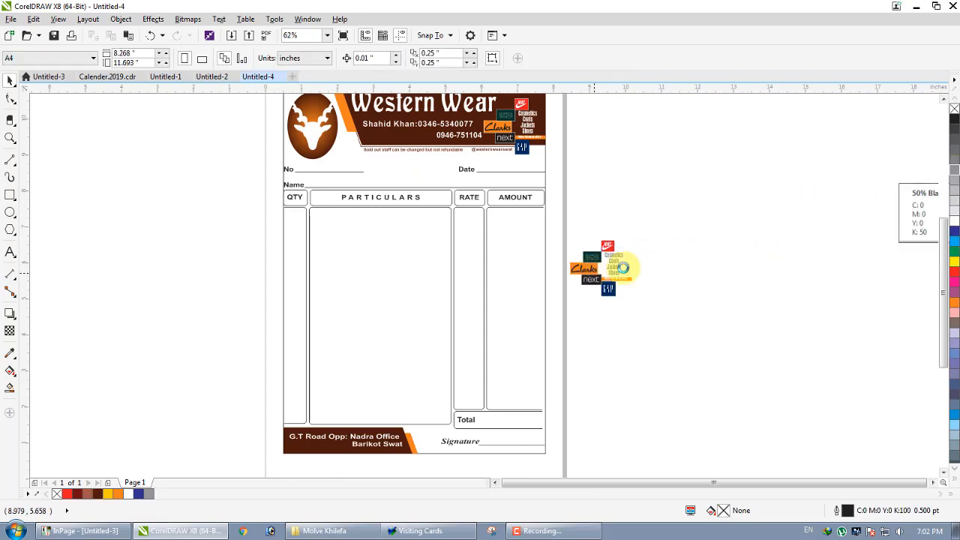
Fill the background boxes of the copied Nike, Marks & Spencer, Clarks and Next logos with 60% black
{"action": "scroll", "coordinate": [614, 214], "scroll_direction": "up", "scroll_amount": 12}
{"action": "left_click", "coordinate": [540, 233]}
{"action": "scroll", "coordinate": [532, 234], "scroll_direction": "down", "scroll_amount": 3}
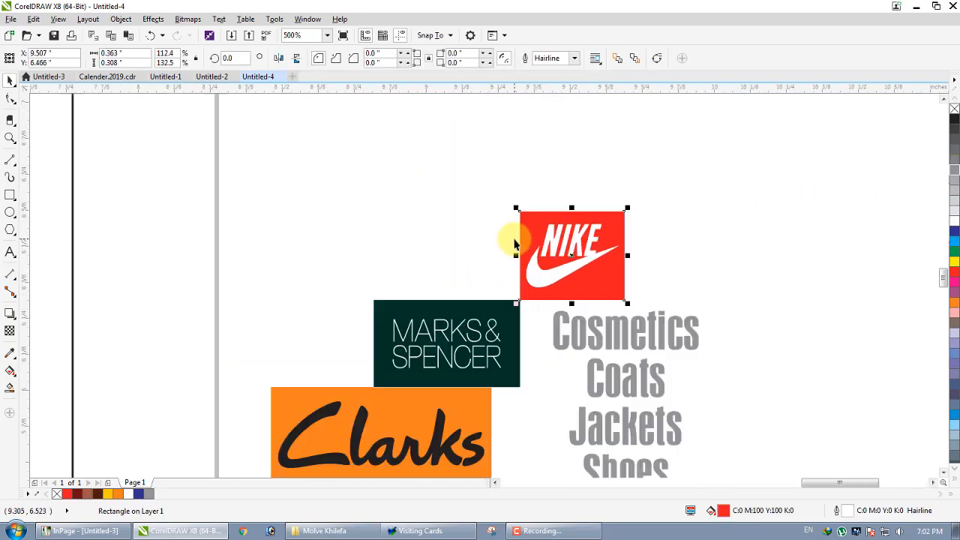
{"action": "left_click", "coordinate": [492, 307], "text": "shift"}
{"action": "left_click", "coordinate": [466, 417], "text": "shift"}
{"action": "scroll", "coordinate": [509, 270], "scroll_direction": "down", "scroll_amount": 6}
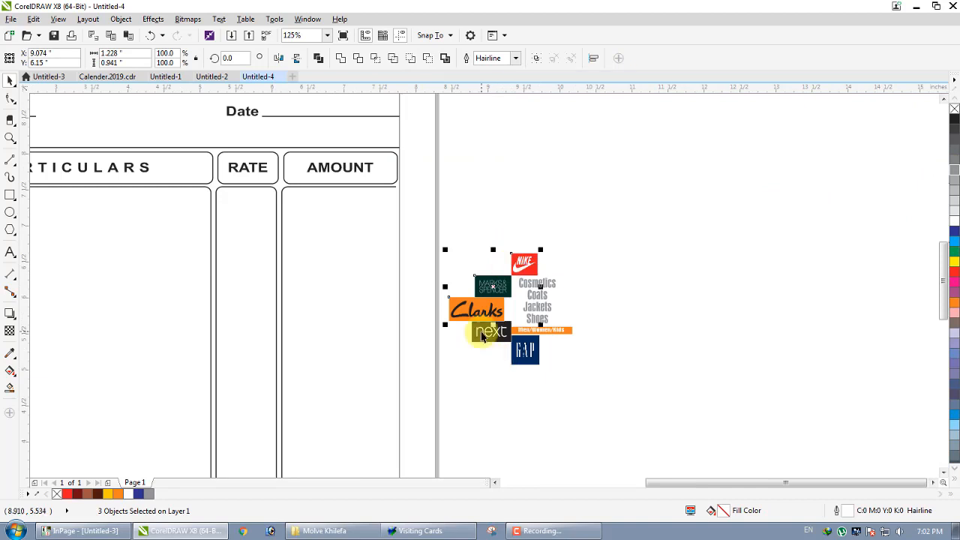
{"action": "scroll", "coordinate": [488, 371], "scroll_direction": "up", "scroll_amount": 3}
{"action": "left_click", "coordinate": [476, 368], "text": "shift"}
{"action": "left_click", "coordinate": [606, 403], "text": "shift"}
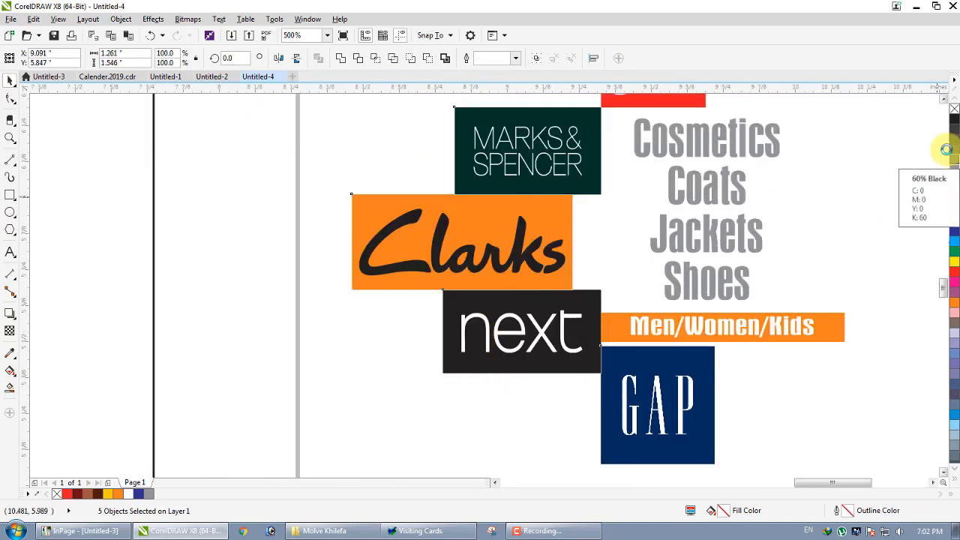
{"action": "left_click", "coordinate": [951, 180]}
Fill the Clarks lettering in the copied logo cluster with white
{"action": "left_click", "coordinate": [536, 251]}
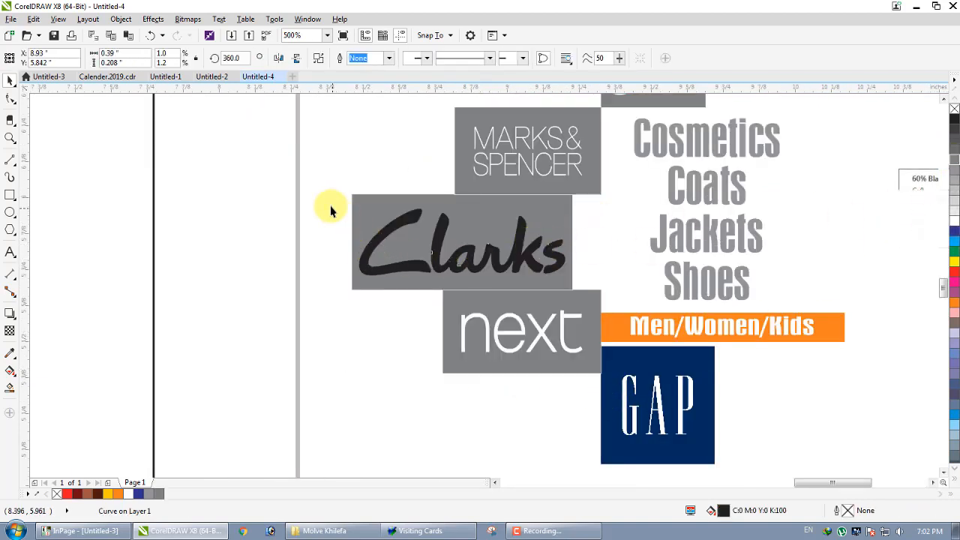
{"action": "left_click_drag", "start_coordinate": [328, 194], "coordinate": [579, 289]}
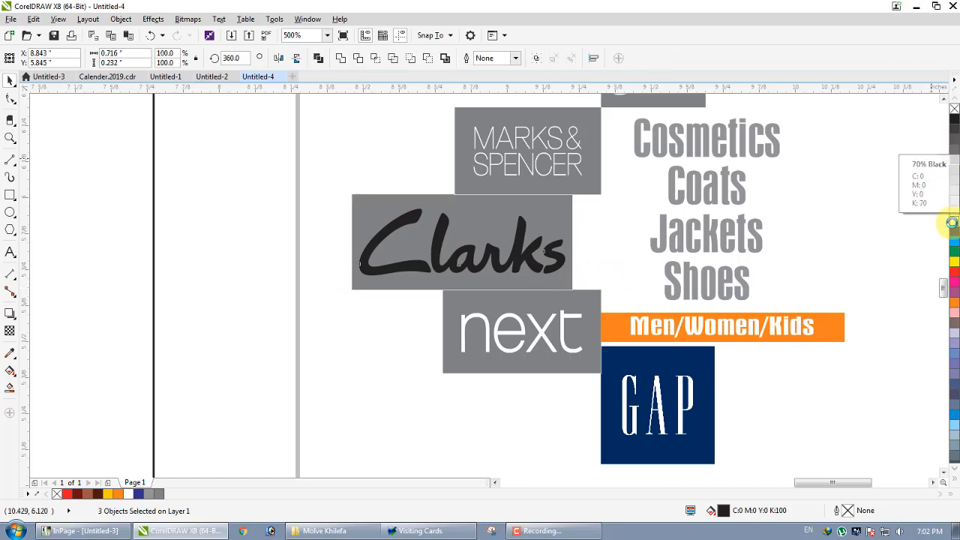
{"action": "left_click", "coordinate": [953, 219]}
Delete the Men/Women/Kids band, the product category text, the GAP logo and any leftovers from the copied cluster
{"action": "scroll", "coordinate": [386, 181], "scroll_direction": "down", "scroll_amount": 1}
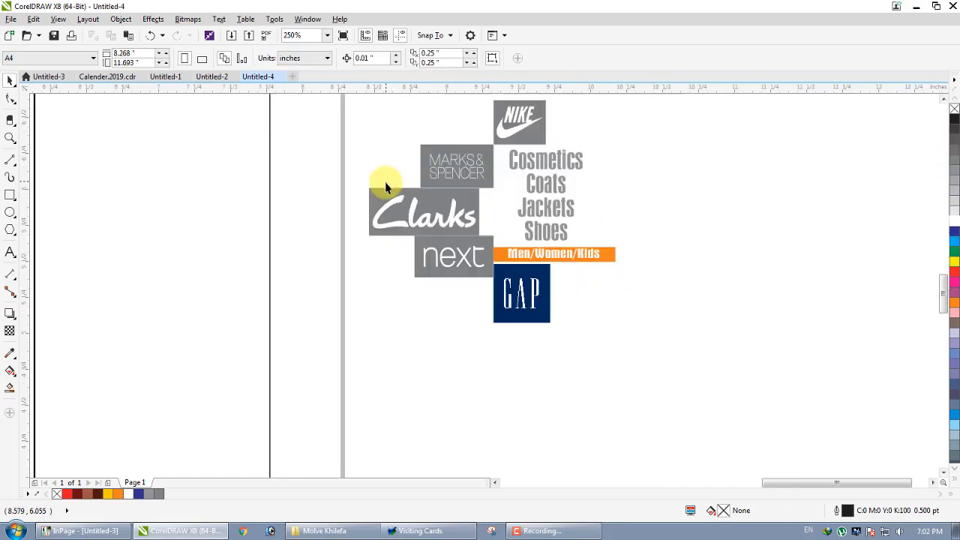
{"action": "left_click", "coordinate": [507, 255]}
{"action": "key", "text": "Delete"}
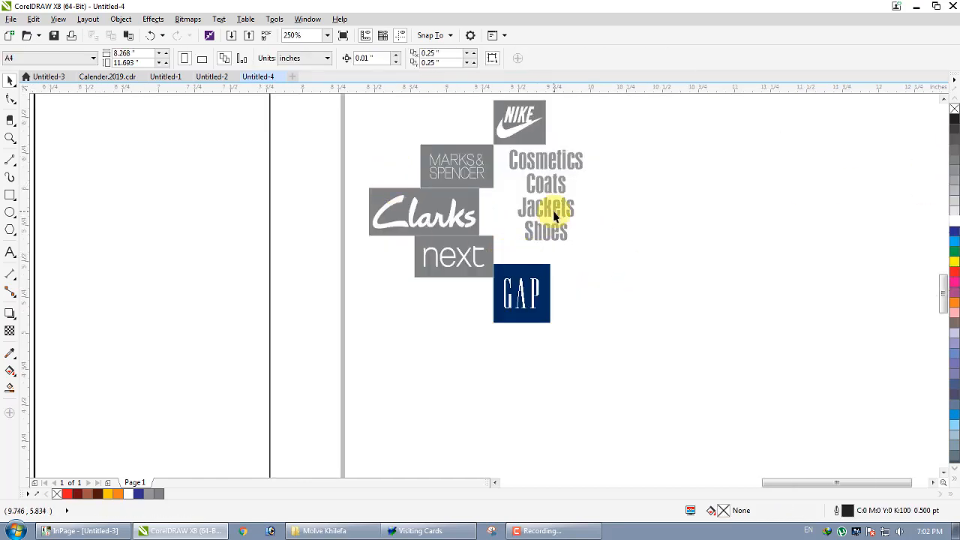
{"action": "left_click", "coordinate": [552, 210]}
{"action": "key", "text": "Delete"}
{"action": "left_click", "coordinate": [542, 278]}
{"action": "key", "text": "Delete"}
{"action": "scroll", "coordinate": [537, 285], "scroll_direction": "up", "scroll_amount": 1}
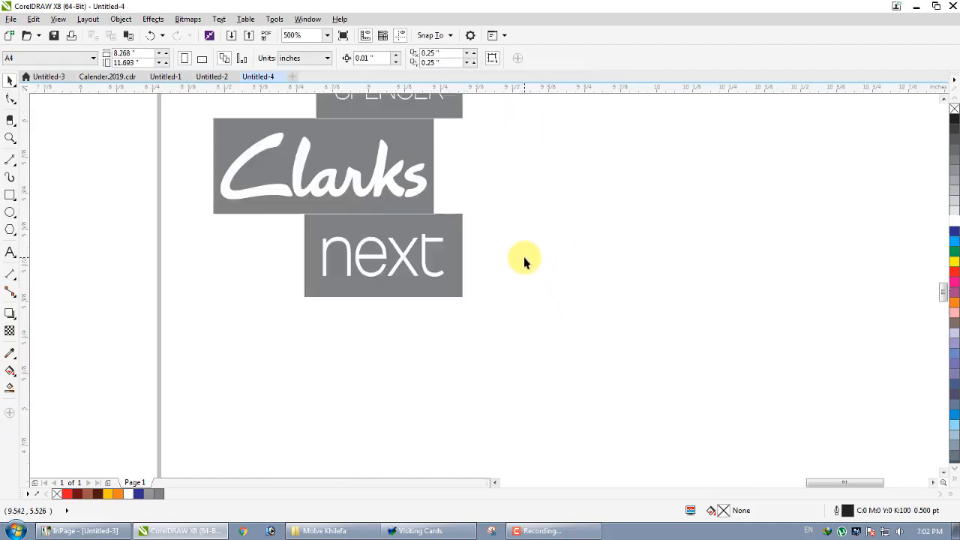
{"action": "scroll", "coordinate": [525, 259], "scroll_direction": "down", "scroll_amount": 2}
{"action": "left_click_drag", "start_coordinate": [573, 154], "coordinate": [454, 324]}
{"action": "left_click_drag", "start_coordinate": [687, 131], "coordinate": [491, 288]}
{"action": "left_click", "coordinate": [529, 271]}
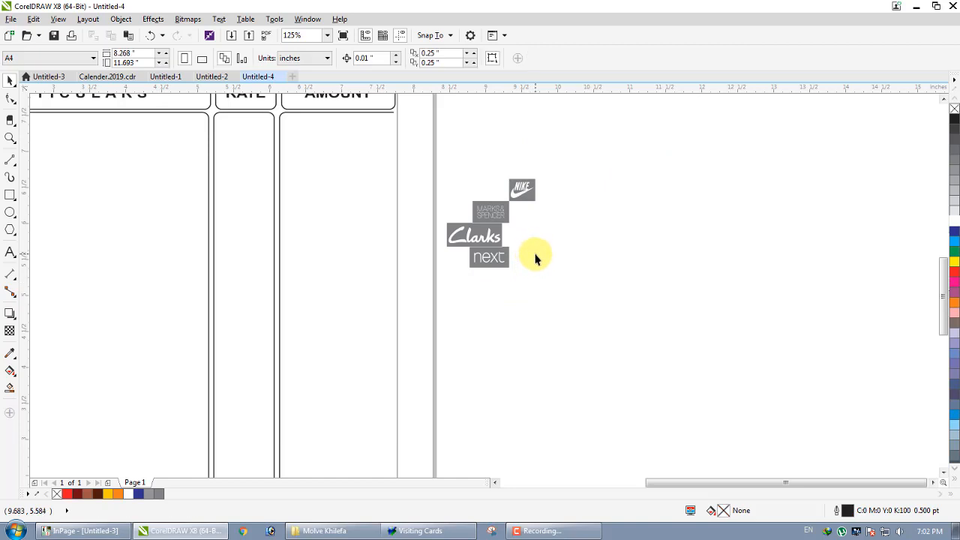
{"action": "left_click", "coordinate": [536, 254]}
{"action": "key", "text": "Delete"}
Group all the objects of the four grey logos beside the page
{"action": "left_click_drag", "start_coordinate": [573, 146], "coordinate": [444, 302]}
{"action": "scroll", "coordinate": [510, 231], "scroll_direction": "down", "scroll_amount": 1}
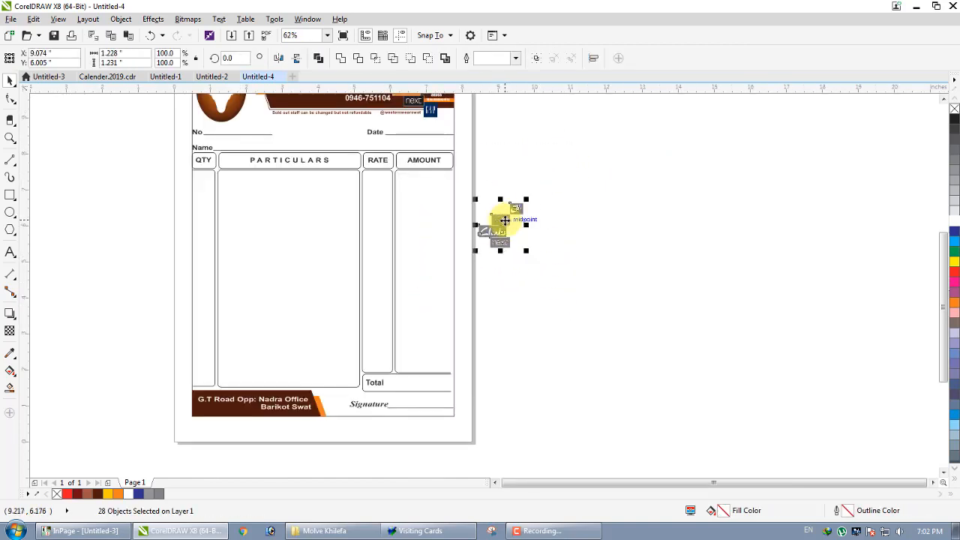
{"action": "key", "text": "ctrl+g"}
{"action": "right_click", "coordinate": [504, 219]}
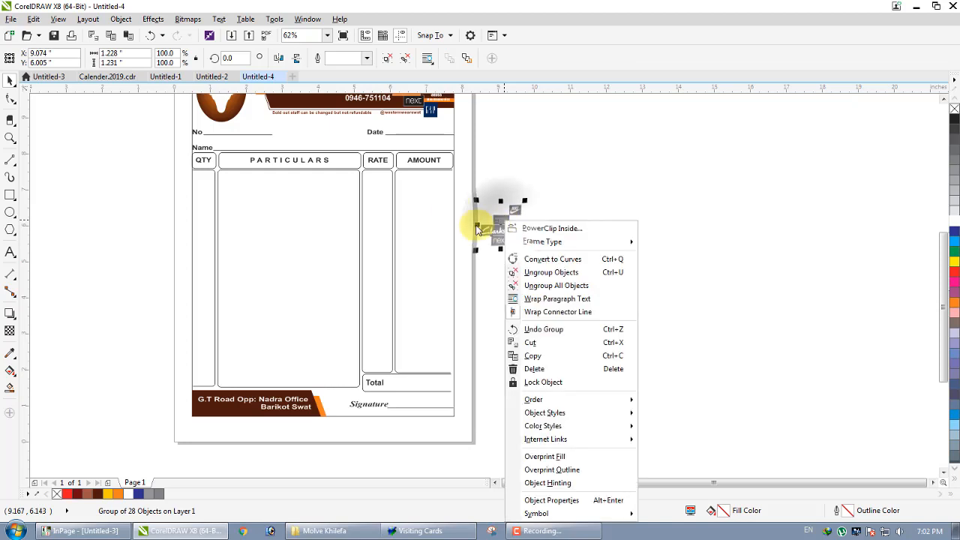
{"action": "left_click", "coordinate": [439, 171]}
{"action": "left_click", "coordinate": [437, 120]}
{"action": "left_click", "coordinate": [519, 234]}
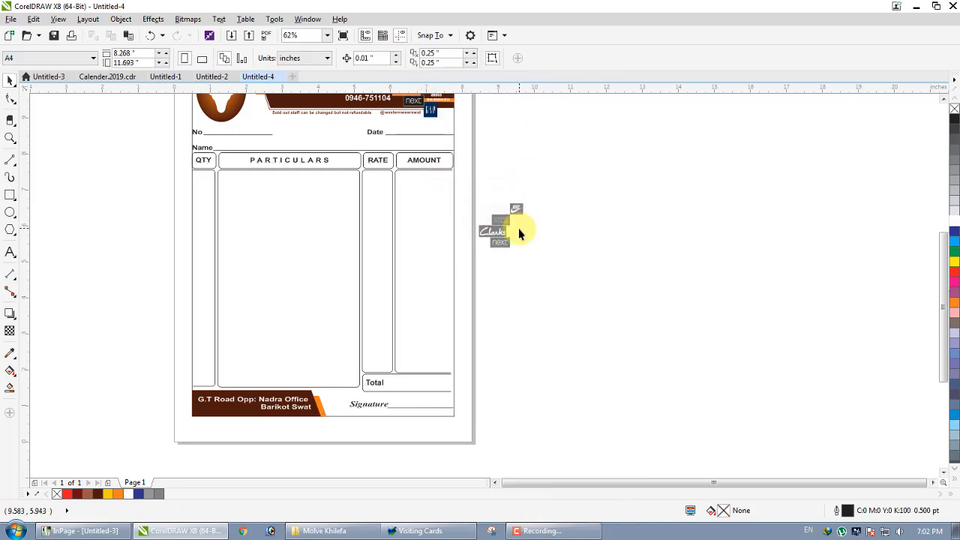
PowerClip the grey logo group inside the bill table's column outline
{"action": "left_click", "coordinate": [506, 230]}
{"action": "scroll", "coordinate": [504, 225], "scroll_direction": "up", "scroll_amount": 3}
{"action": "scroll", "coordinate": [504, 225], "scroll_direction": "down", "scroll_amount": 3}
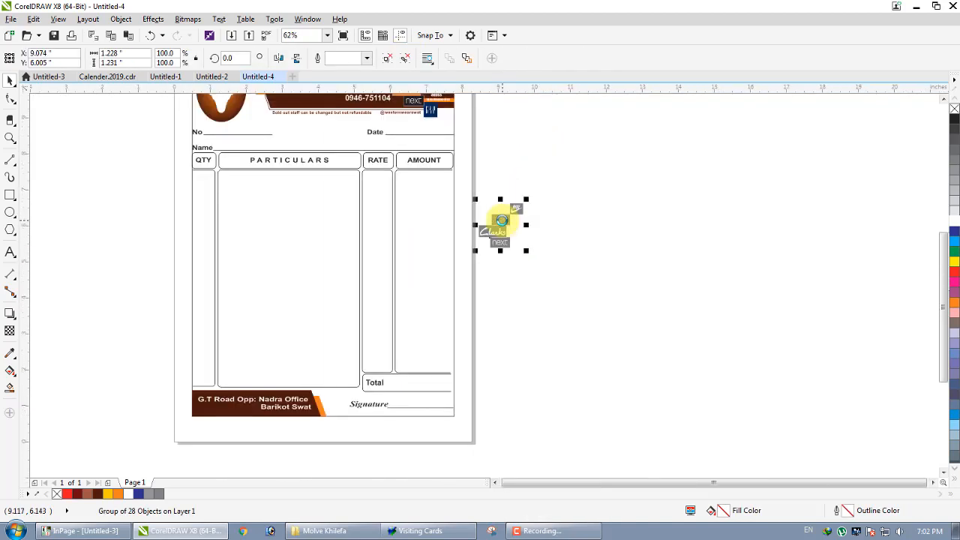
{"action": "right_click", "coordinate": [501, 219]}
{"action": "left_click", "coordinate": [518, 228]}
{"action": "left_click", "coordinate": [229, 214]}
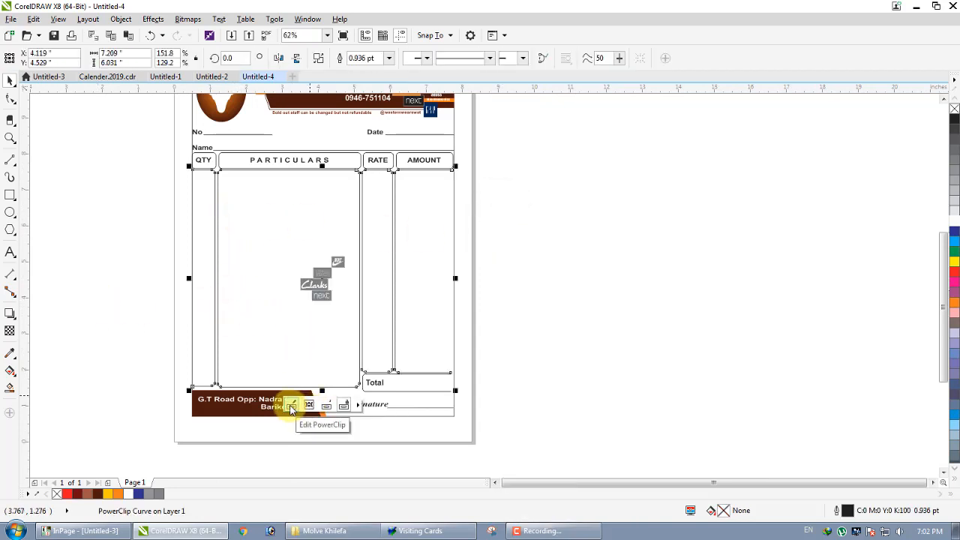
Edit the PowerClip contents, moving the logo group to about X 1.32, Y 2.276 inches and scaling it to about 1.132 inches wide
{"action": "left_click", "coordinate": [291, 406]}
{"action": "left_click_drag", "start_coordinate": [324, 294], "coordinate": [217, 379]}
{"action": "scroll", "coordinate": [215, 382], "scroll_direction": "up", "scroll_amount": 5}
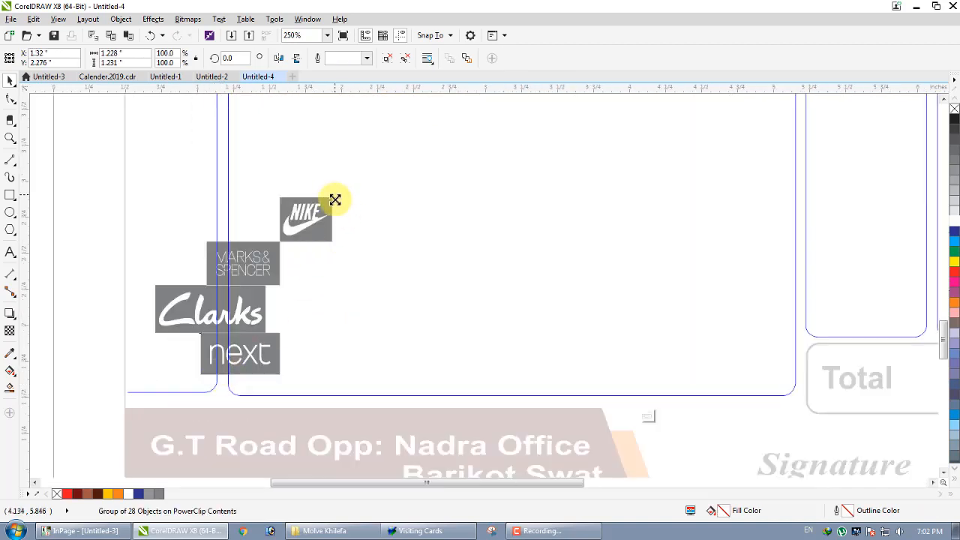
{"action": "left_click_drag", "start_coordinate": [335, 199], "coordinate": [328, 201]}
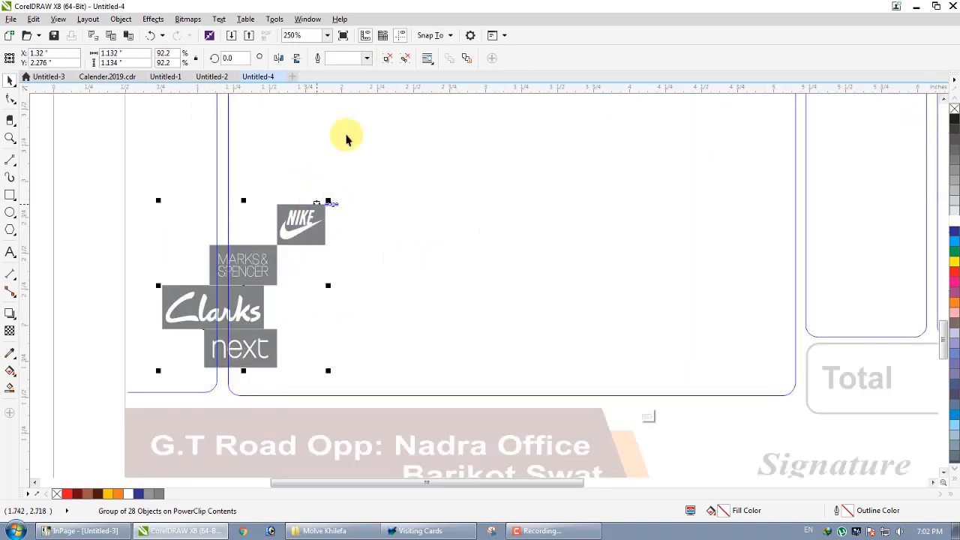
{"action": "left_click", "coordinate": [388, 151]}
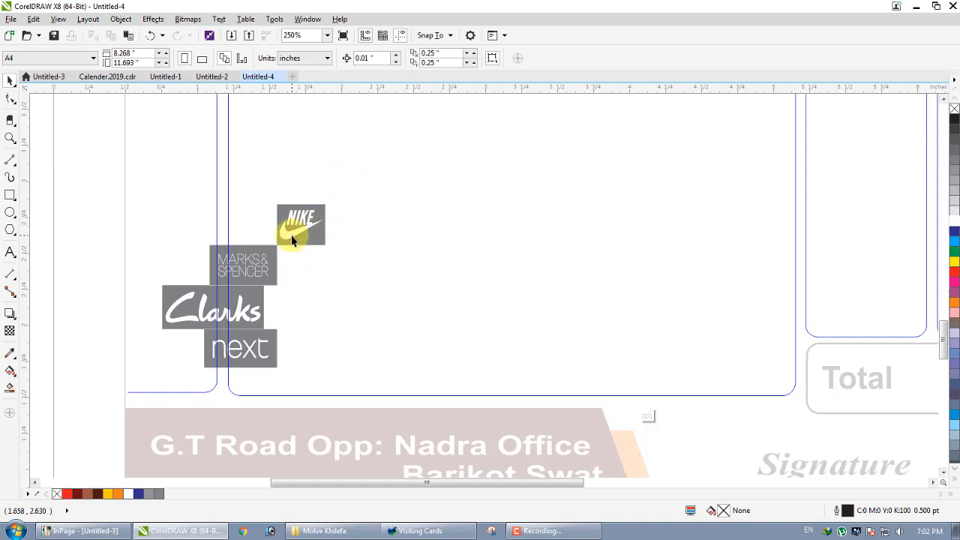
Ungroup the clipped logos and fill the Nike, Marks & Spencer, Clarks and Next background boxes with black
{"action": "left_click", "coordinate": [297, 231]}
{"action": "key", "text": "ctrl+u"}
{"action": "left_click", "coordinate": [302, 238]}
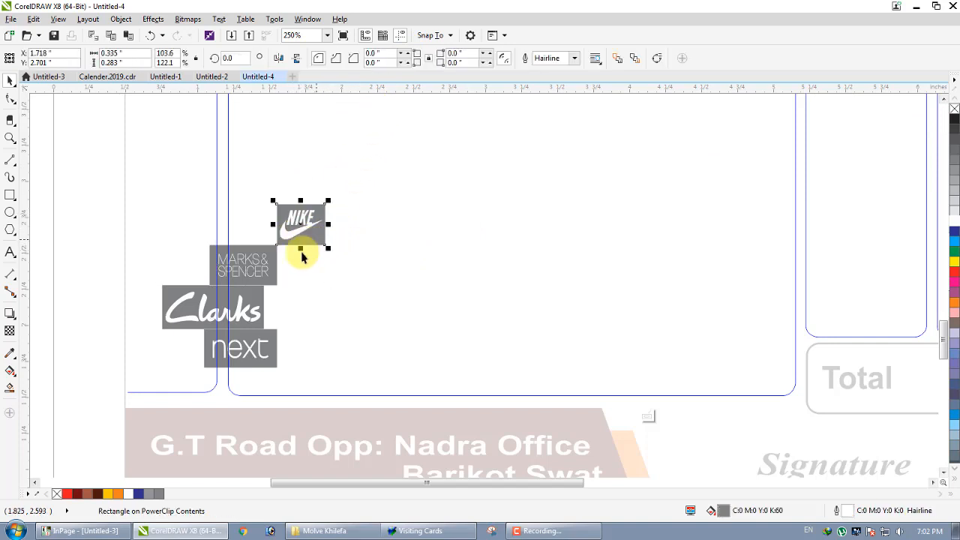
{"action": "left_click", "coordinate": [269, 259], "text": "shift"}
{"action": "left_click", "coordinate": [259, 304], "text": "shift"}
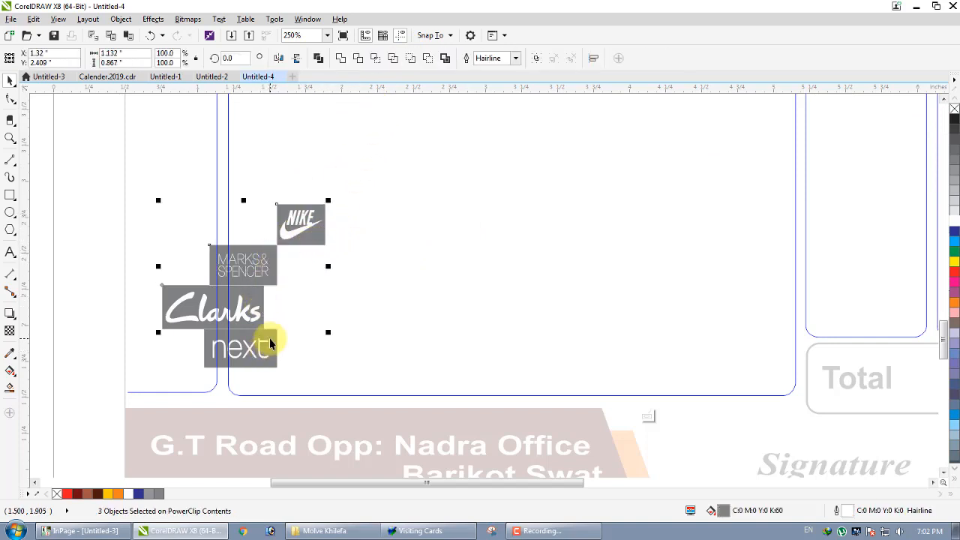
{"action": "left_click", "coordinate": [266, 341], "text": "shift"}
{"action": "left_click", "coordinate": [953, 120]}
Regroup the four black logos and shrink the group slightly about its centre
{"action": "mouse_move", "coordinate": [413, 172]}
{"action": "left_mouse_down"}
{"action": "mouse_move", "coordinate": [132, 423]}
{"action": "mouse_move", "coordinate": [412, 188]}
{"action": "left_mouse_up"}
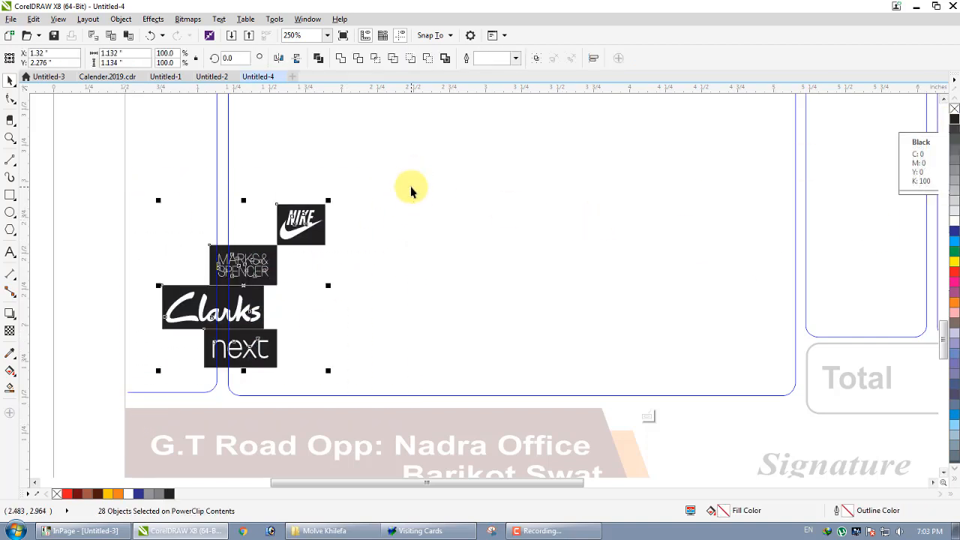
{"action": "key", "text": "ctrl+g"}
{"action": "left_click_drag", "start_coordinate": [328, 201], "coordinate": [314, 216]}
Apply a uniform transparency of 57 to the black logo group inside the PowerClip
{"action": "left_click", "coordinate": [10, 330]}
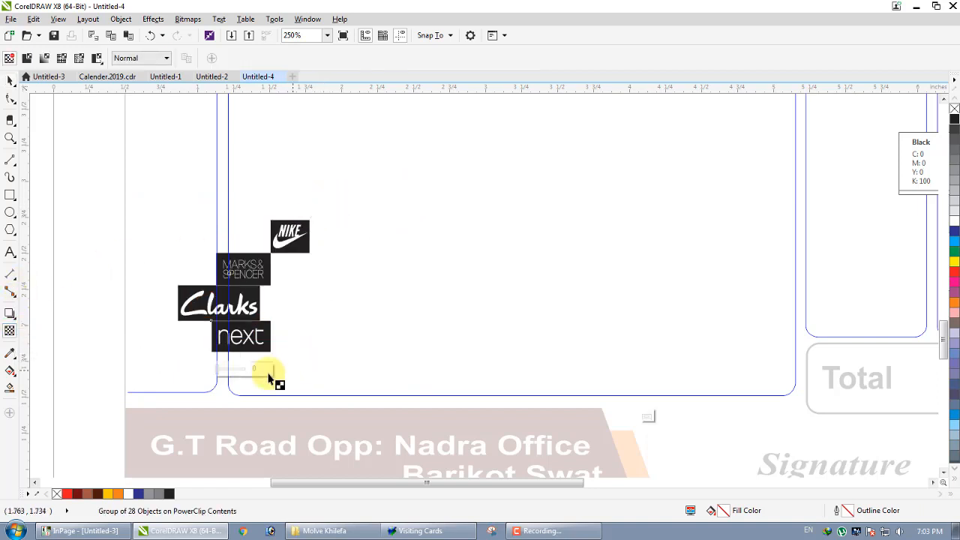
{"action": "left_click", "coordinate": [230, 369]}
{"action": "left_click_drag", "start_coordinate": [231, 371], "coordinate": [235, 367]}
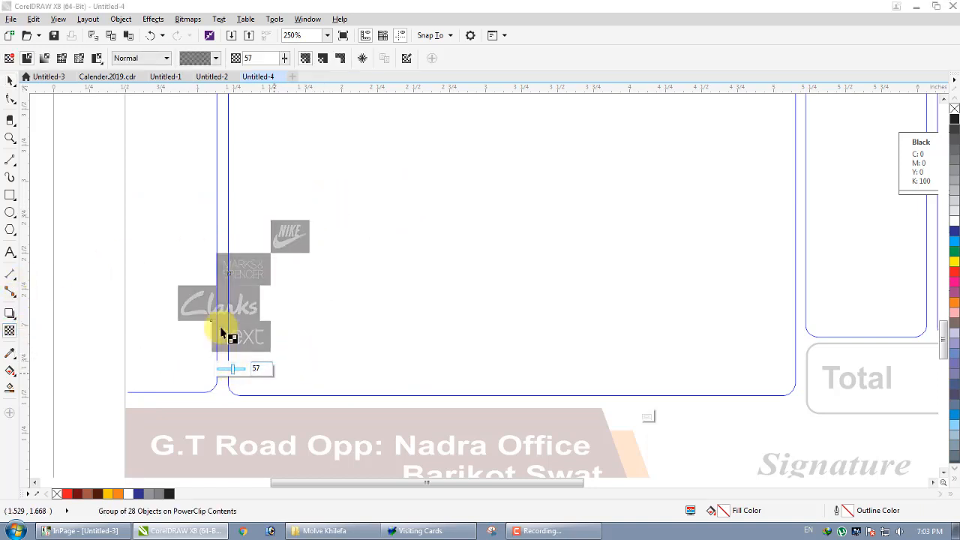
{"action": "left_click", "coordinate": [8, 78]}
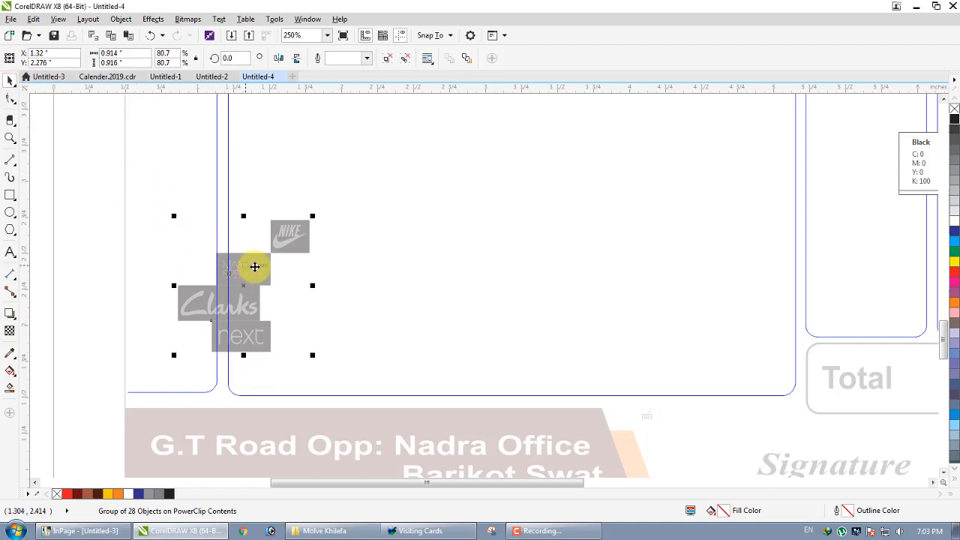
Duplicate the faded logo group sideways into an evenly spaced row of five near the table's lower edge
{"action": "left_click_drag", "start_coordinate": [253, 265], "coordinate": [347, 317]}
{"action": "key", "text": "ctrl+r"}
{"action": "key", "text": "ctrl+r"}
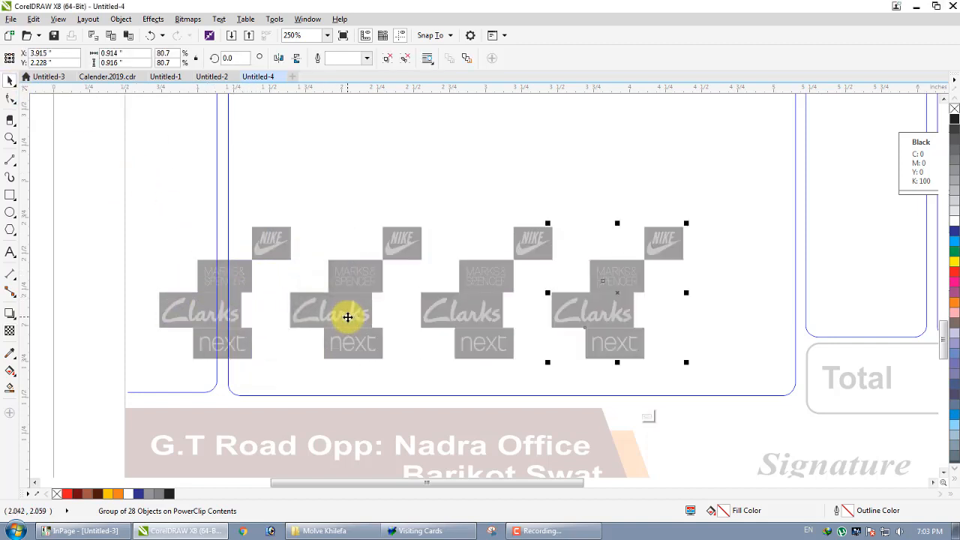
{"action": "key", "text": "ctrl+r"}
{"action": "scroll", "coordinate": [347, 317], "scroll_direction": "down", "scroll_amount": 2}
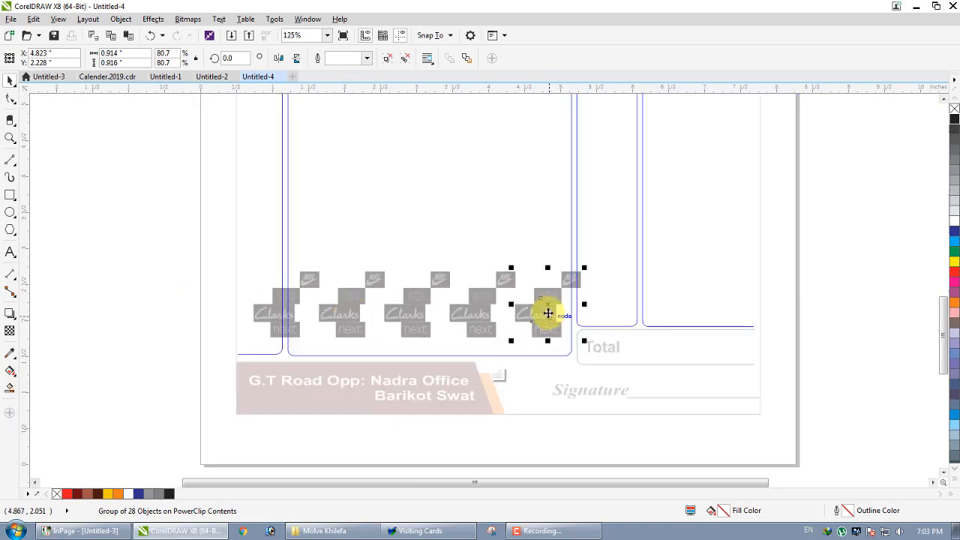
Select all five logo groups, scale them together to about 5.61 inches wide and shift them slightly right
{"action": "left_click", "coordinate": [480, 300], "text": "shift"}
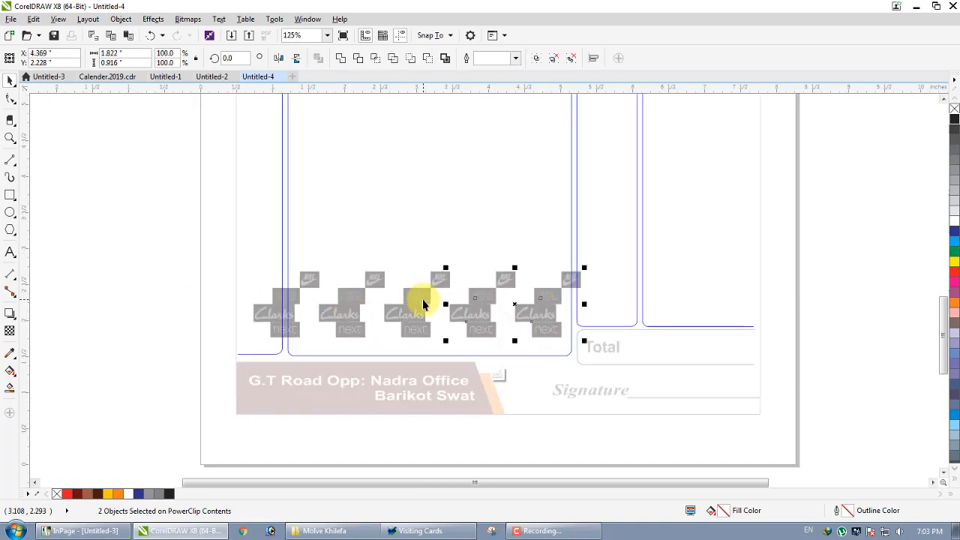
{"action": "left_click", "coordinate": [416, 299], "text": "shift"}
{"action": "left_click", "coordinate": [347, 300], "text": "shift"}
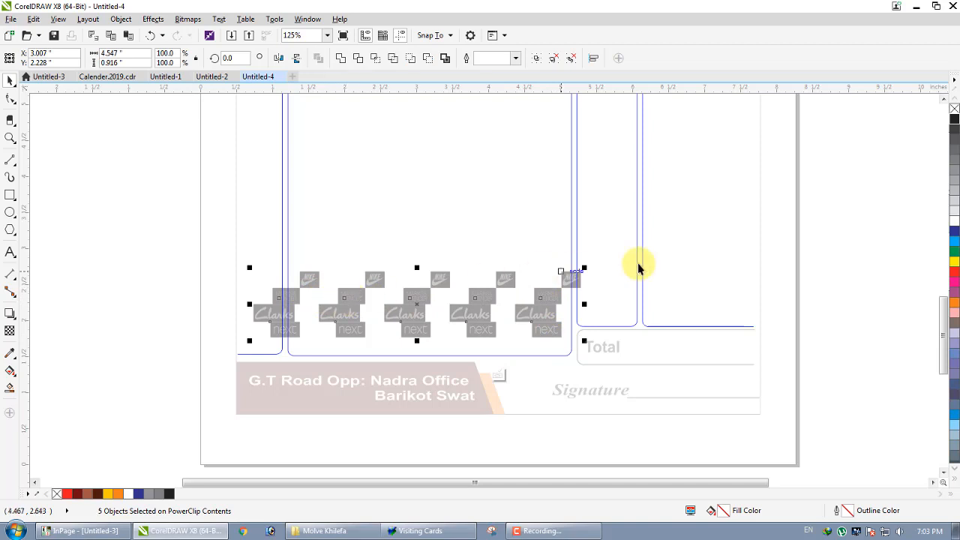
{"action": "left_click_drag", "start_coordinate": [584, 267], "coordinate": [660, 252]}
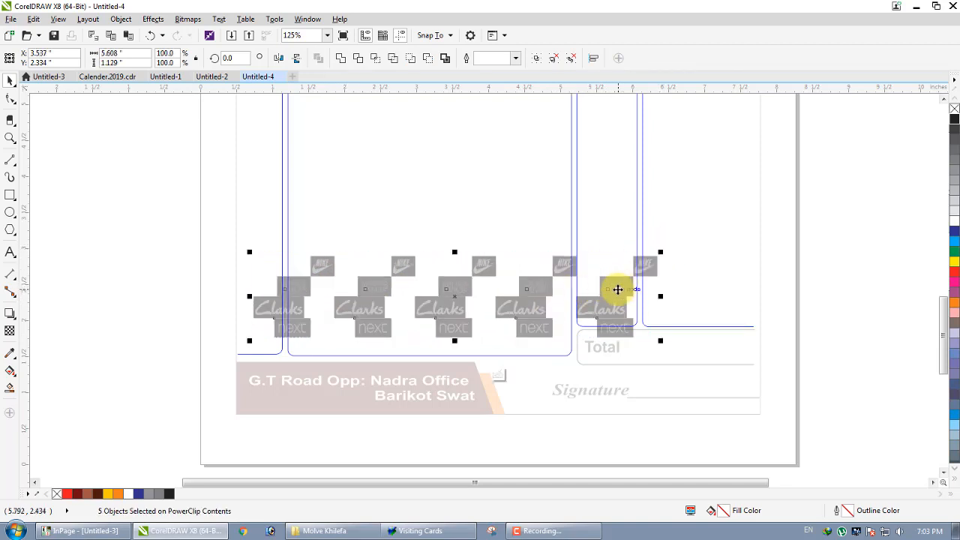
{"action": "left_click_drag", "start_coordinate": [617, 289], "coordinate": [642, 289]}
Delete four of the duplicated logo groups, keeping only the leftmost one
{"action": "left_click", "coordinate": [674, 274]}
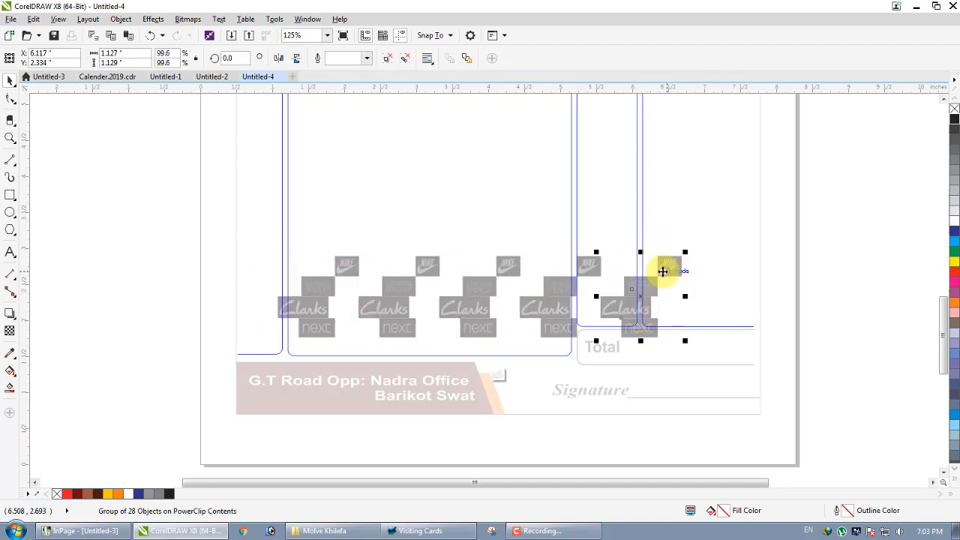
{"action": "key", "text": "Delete"}
{"action": "left_click", "coordinate": [578, 289]}
{"action": "key", "text": "Delete"}
{"action": "left_click", "coordinate": [492, 288]}
{"action": "key", "text": "Delete"}
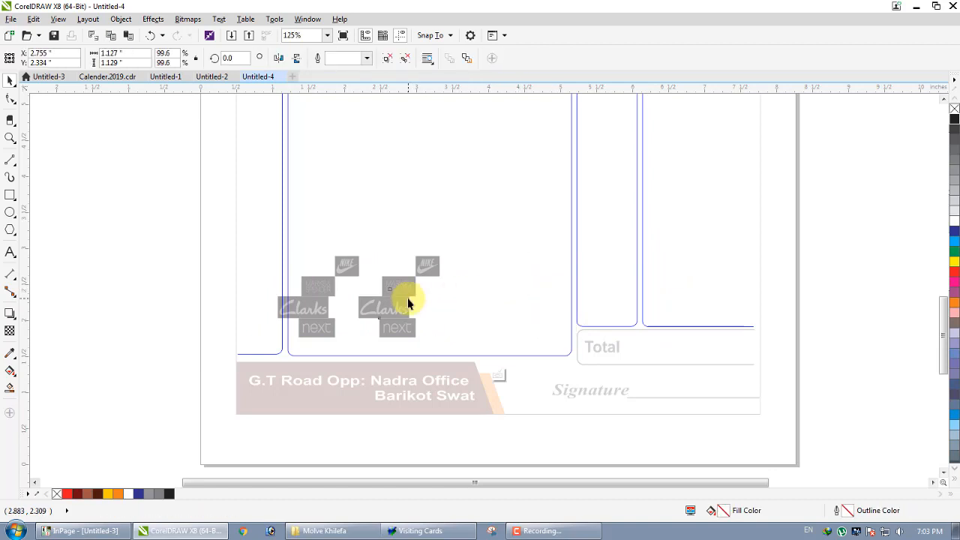
{"action": "key", "text": "Delete"}
Fade the remaining logo group further by setting its uniform transparency to 83
{"action": "left_click", "coordinate": [299, 327]}
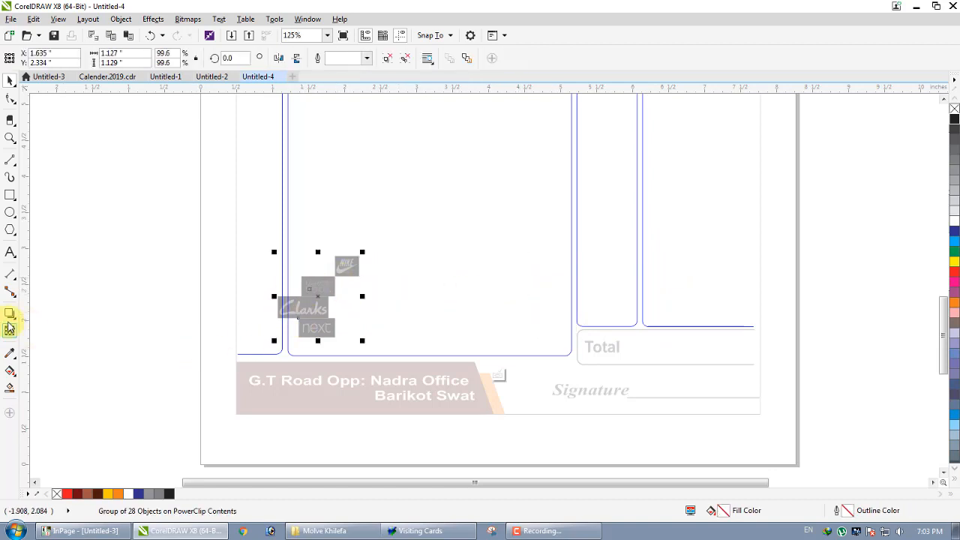
{"action": "left_click", "coordinate": [8, 331]}
{"action": "left_click_drag", "start_coordinate": [305, 354], "coordinate": [316, 354]}
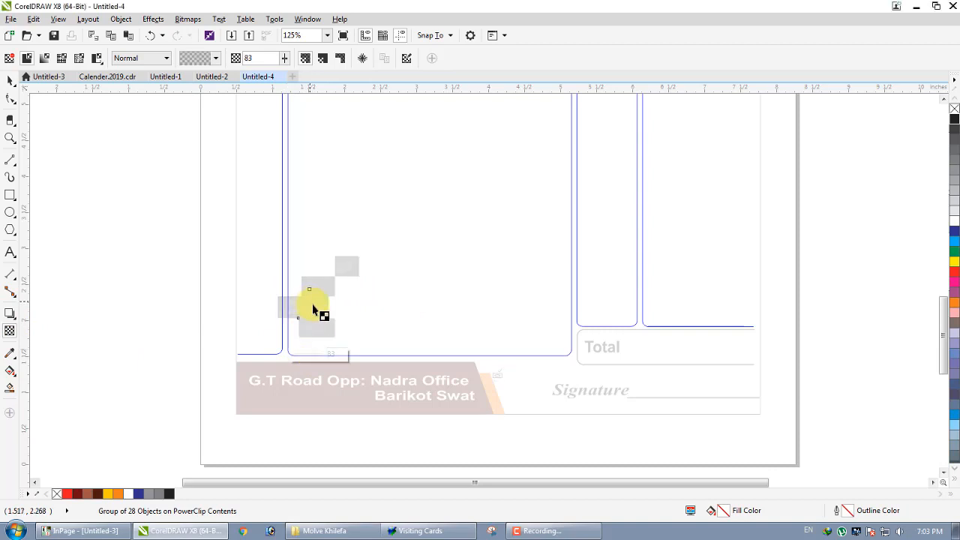
{"action": "left_click", "coordinate": [9, 81]}
Rotate the logo group clockwise to about 336.5 degrees and place it near X 1.658, Y 2.228 inches
{"action": "left_click", "coordinate": [308, 288]}
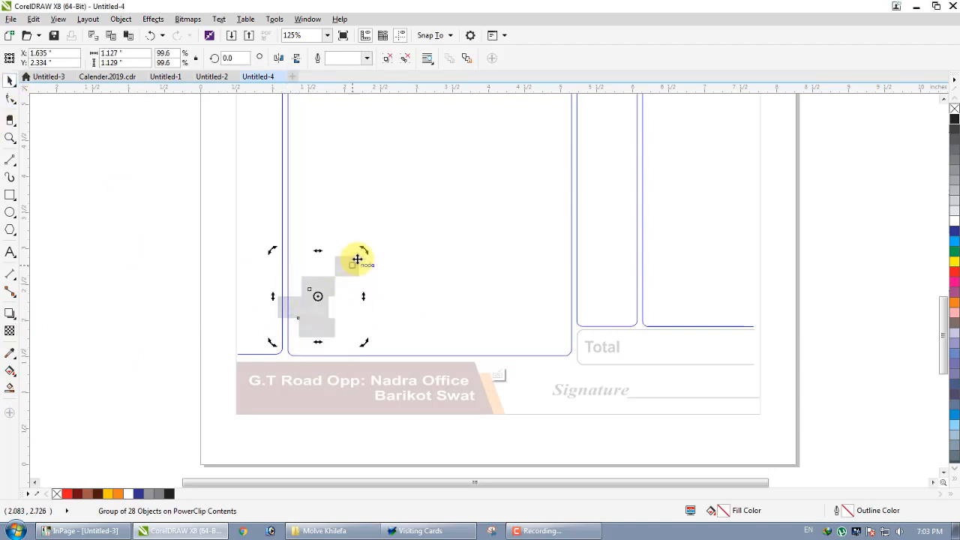
{"action": "left_click_drag", "start_coordinate": [358, 256], "coordinate": [372, 280]}
{"action": "scroll", "coordinate": [364, 277], "scroll_direction": "up", "scroll_amount": 2}
{"action": "scroll", "coordinate": [351, 286], "scroll_direction": "down", "scroll_amount": 1}
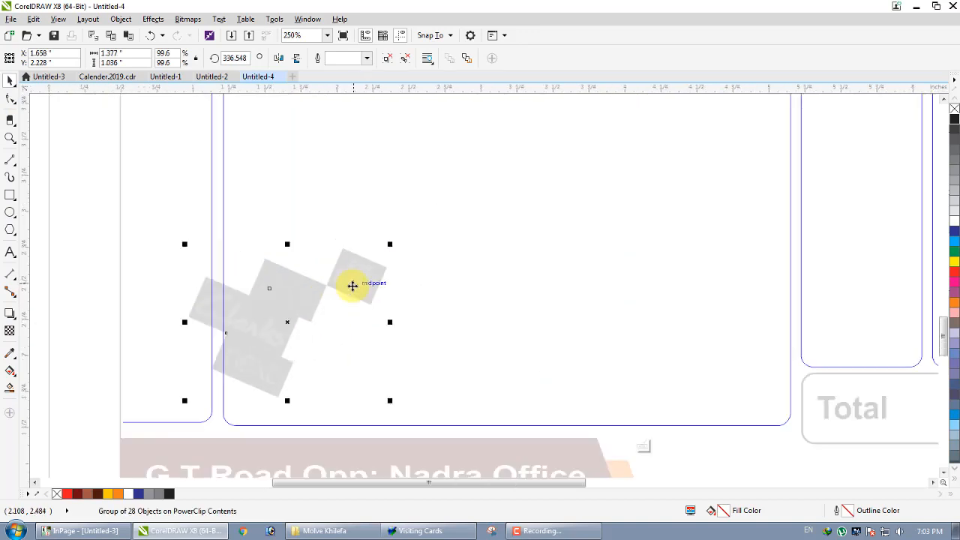
Fill the Nike lettering and swoosh with black
{"action": "left_click", "coordinate": [364, 278], "text": "ctrl"}
{"action": "scroll", "coordinate": [364, 278], "scroll_direction": "up", "scroll_amount": 2}
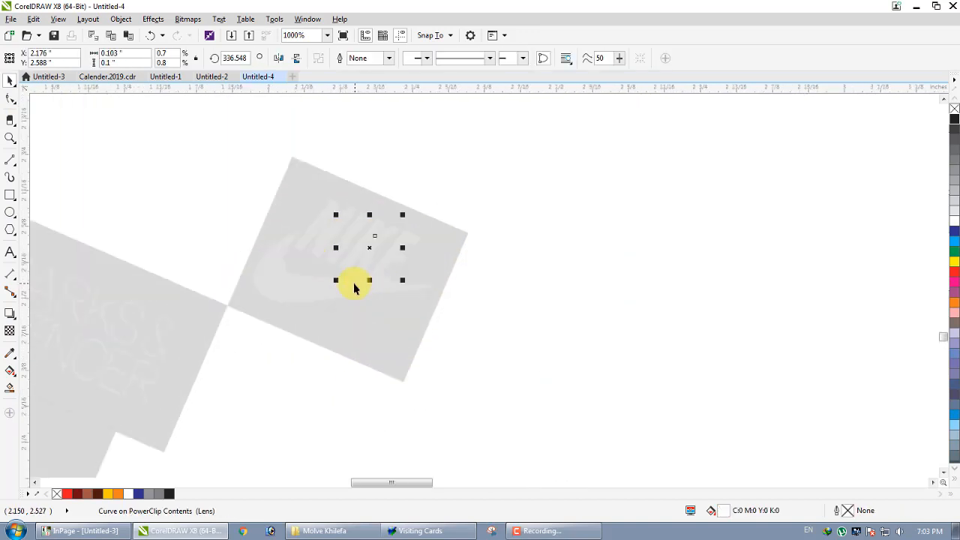
{"action": "left_click", "coordinate": [342, 219], "text": "ctrl"}
{"action": "left_click_drag", "start_coordinate": [497, 160], "coordinate": [233, 321]}
{"action": "left_click", "coordinate": [954, 118]}
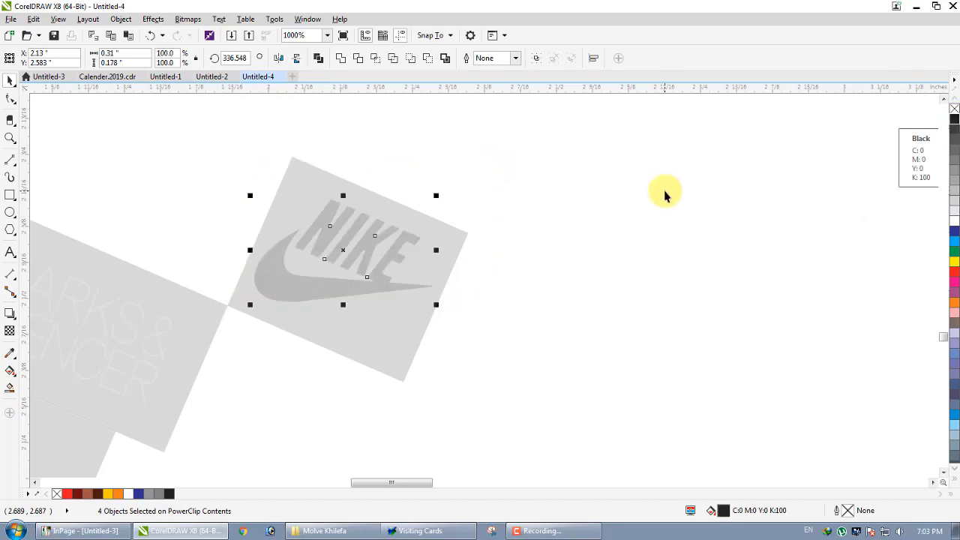
Fill the Marks & Spencer and Clarks lettering with black
{"action": "scroll", "coordinate": [664, 195], "scroll_direction": "down", "scroll_amount": 1}
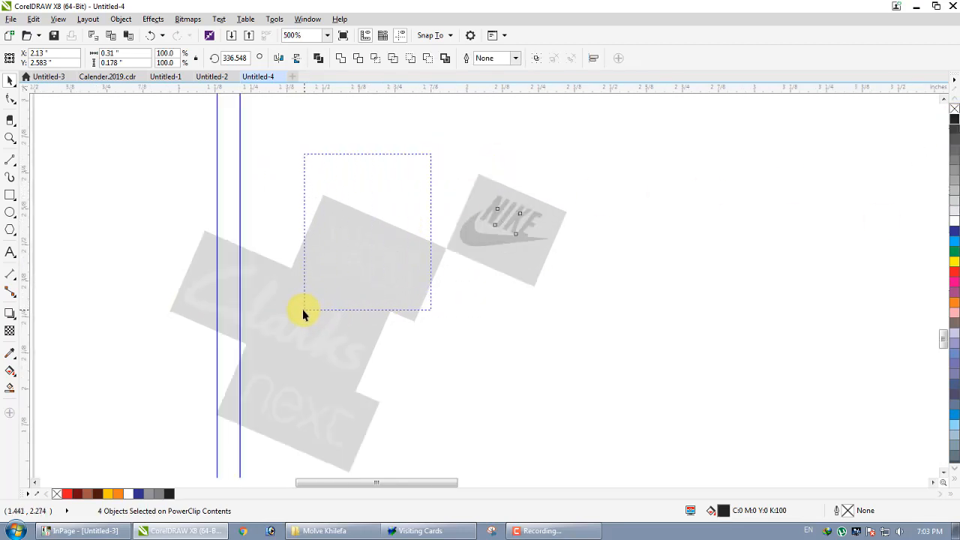
{"action": "left_click_drag", "start_coordinate": [303, 309], "coordinate": [303, 309]}
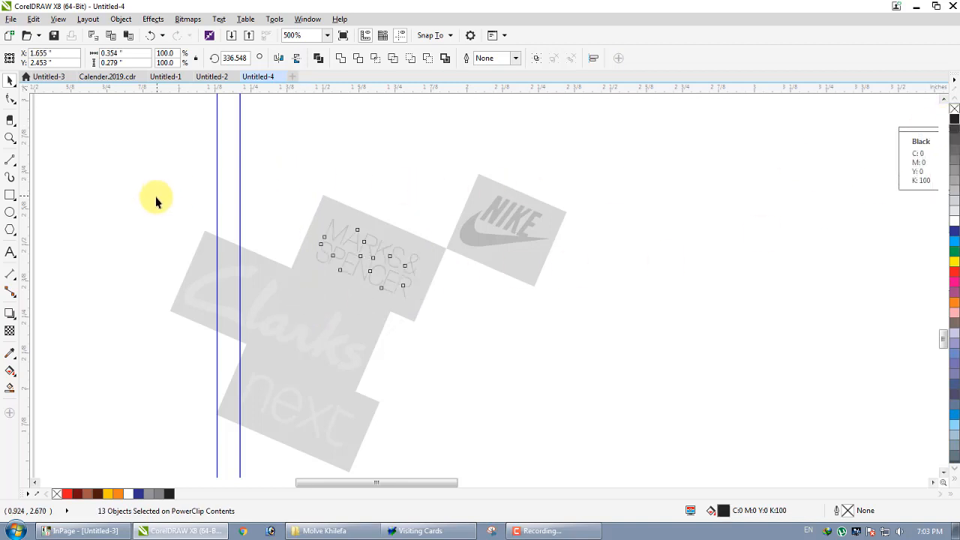
{"action": "left_click_drag", "start_coordinate": [133, 207], "coordinate": [307, 344]}
{"action": "left_click_drag", "start_coordinate": [370, 391], "coordinate": [371, 388]}
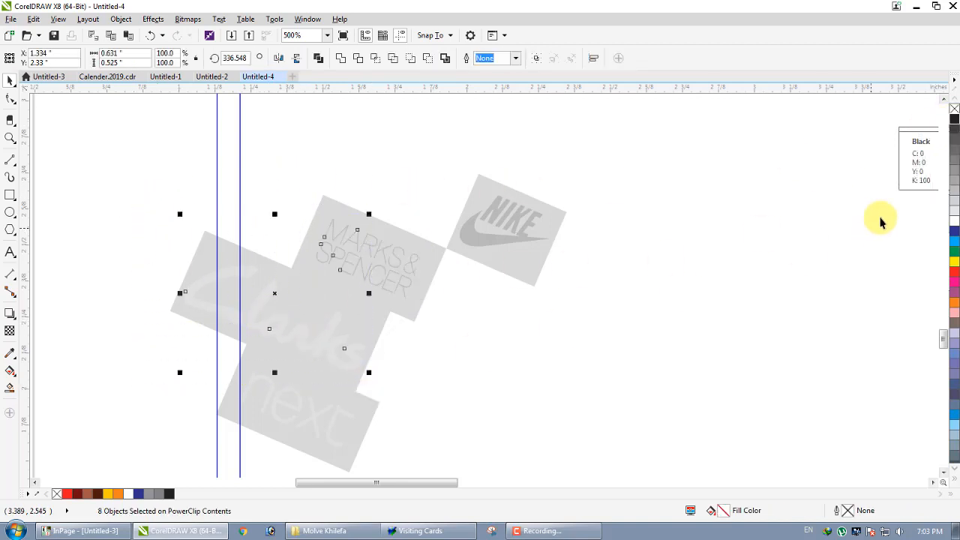
{"action": "left_click", "coordinate": [953, 120]}
{"action": "left_click", "coordinate": [389, 367]}
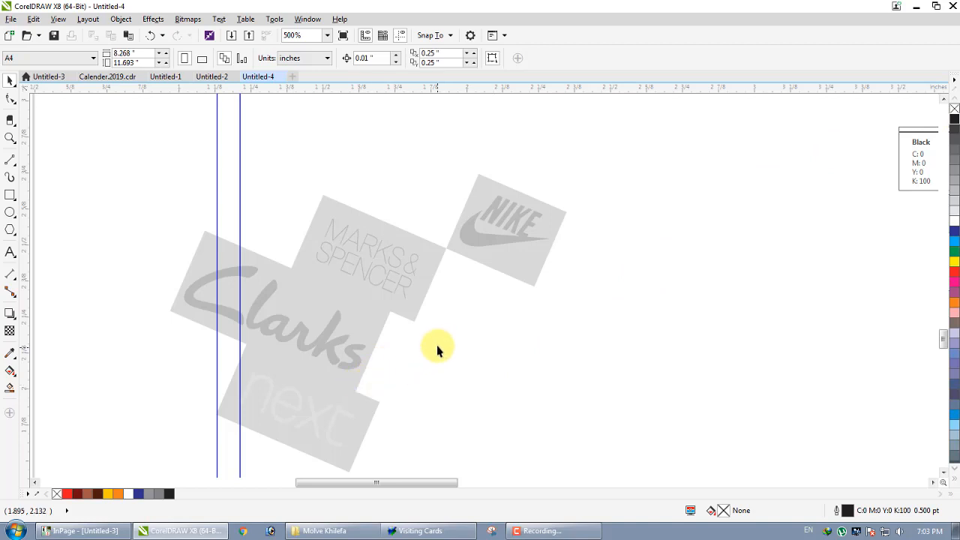
Fill all the letters of the Next logo with black
{"action": "left_click_drag", "start_coordinate": [437, 346], "coordinate": [234, 465]}
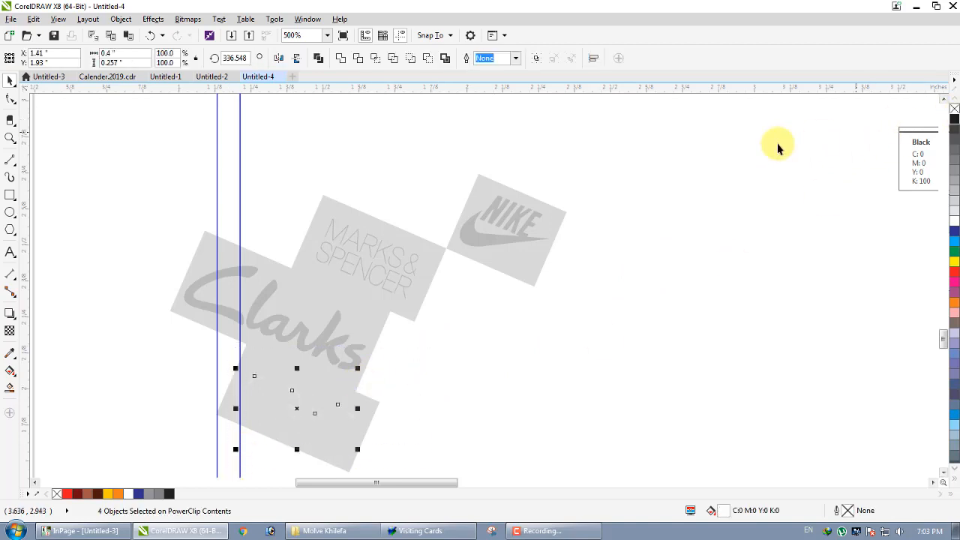
{"action": "left_click_drag", "start_coordinate": [739, 116], "coordinate": [275, 329]}
{"action": "left_click", "coordinate": [264, 395]}
{"action": "left_click", "coordinate": [275, 421]}
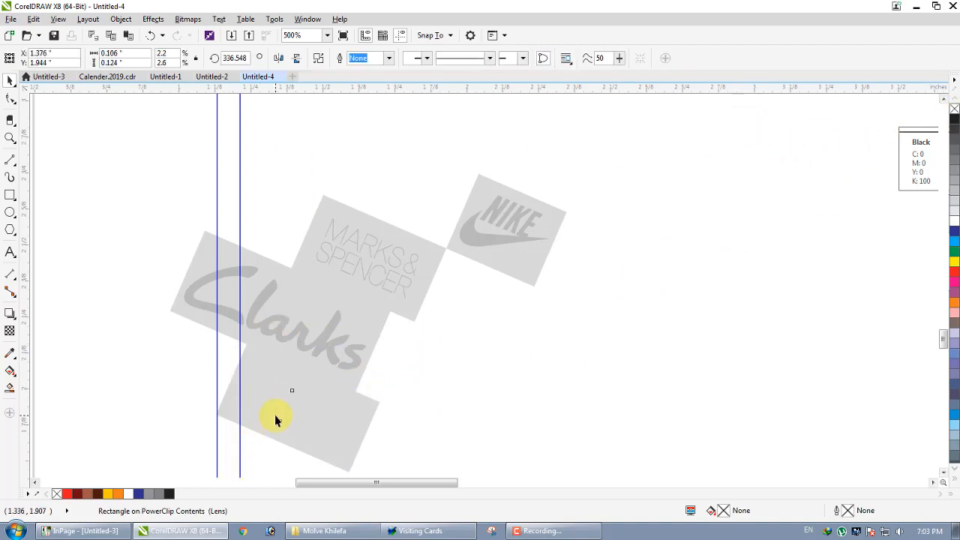
{"action": "left_click", "coordinate": [953, 120]}
{"action": "left_click_drag", "start_coordinate": [704, 326], "coordinate": [222, 455]}
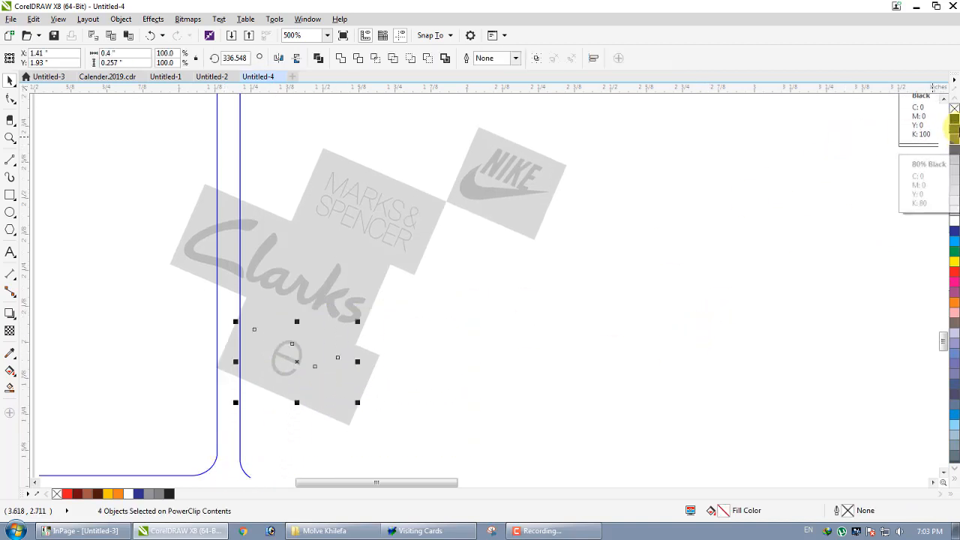
{"action": "left_click", "coordinate": [580, 231]}
Select all the parts of the four tilted logos and group them
{"action": "scroll", "coordinate": [579, 232], "scroll_direction": "down", "scroll_amount": 4}
{"action": "left_click_drag", "start_coordinate": [632, 150], "coordinate": [481, 291]}
{"action": "key", "text": "ctrl+f"}
{"action": "left_click", "coordinate": [555, 377]}
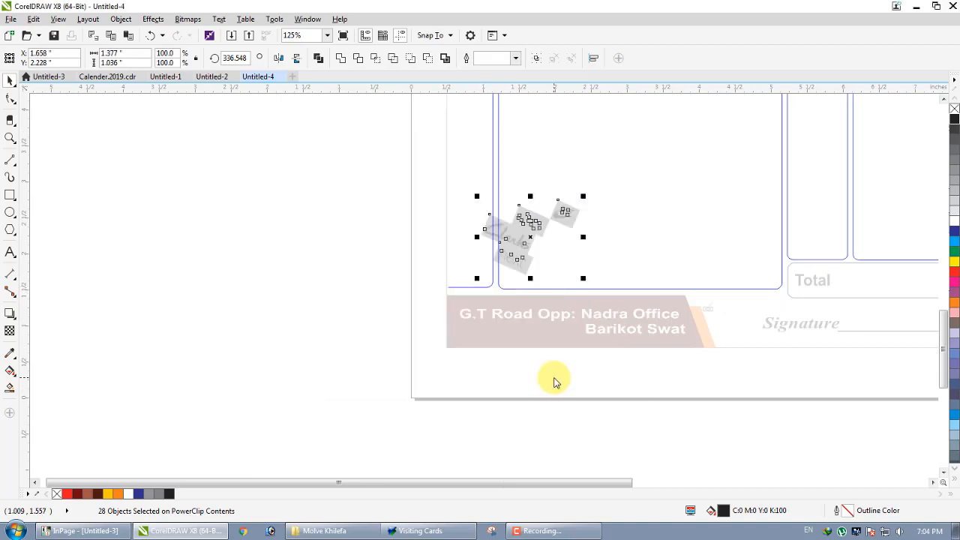
{"action": "key", "text": "ctrl+g"}
Duplicate the tilted logo group into a row of four about 6.33 inches wide and group the row
{"action": "left_click_drag", "start_coordinate": [528, 246], "coordinate": [749, 253]}
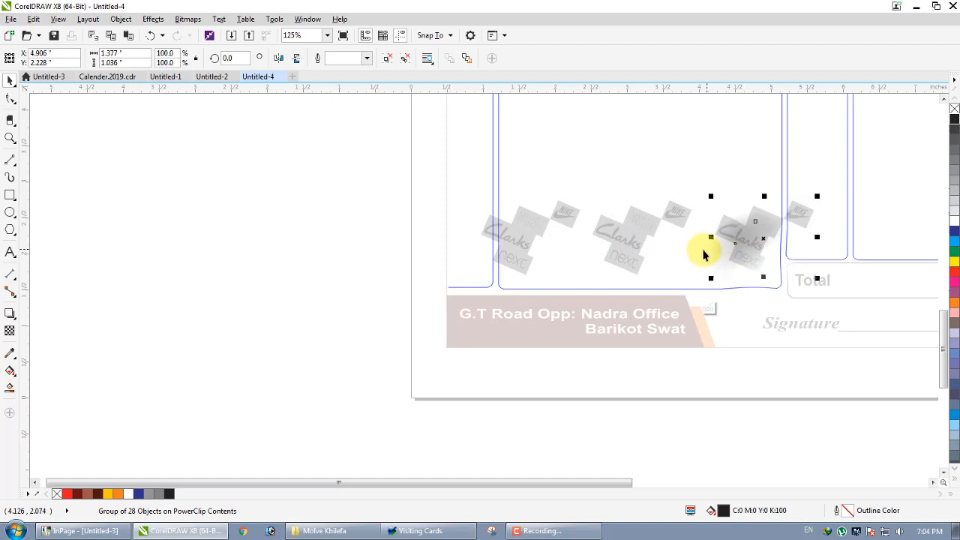
{"action": "scroll", "coordinate": [698, 252], "scroll_direction": "down", "scroll_amount": 2}
{"action": "left_click_drag", "start_coordinate": [897, 205], "coordinate": [622, 256]}
{"action": "key", "text": "ctrl+g"}
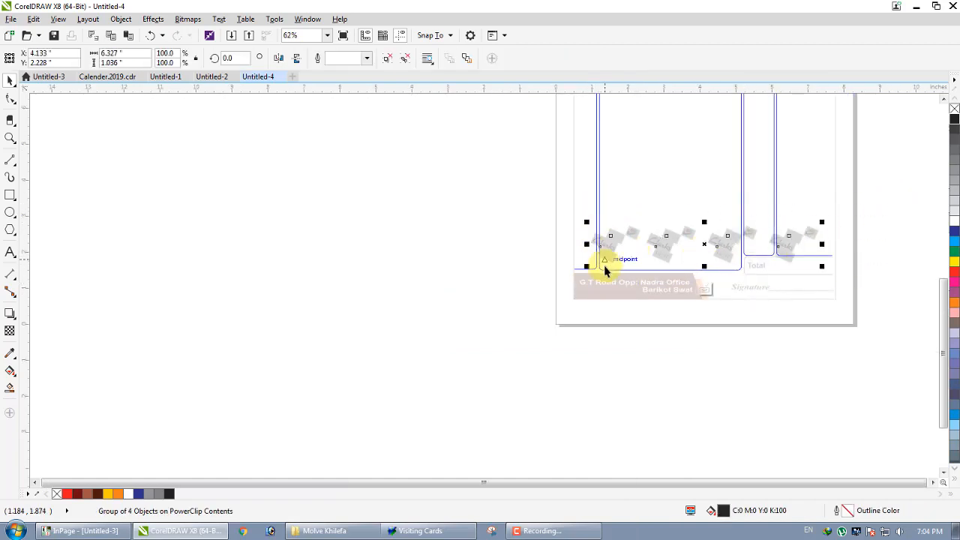
Copy the logo row upward to about Y 3.56 inches and repeat the copy until four evenly spaced rows fill the table
{"action": "left_click_drag", "start_coordinate": [676, 245], "coordinate": [661, 185]}
{"action": "scroll", "coordinate": [665, 186], "scroll_direction": "down", "scroll_amount": 3}
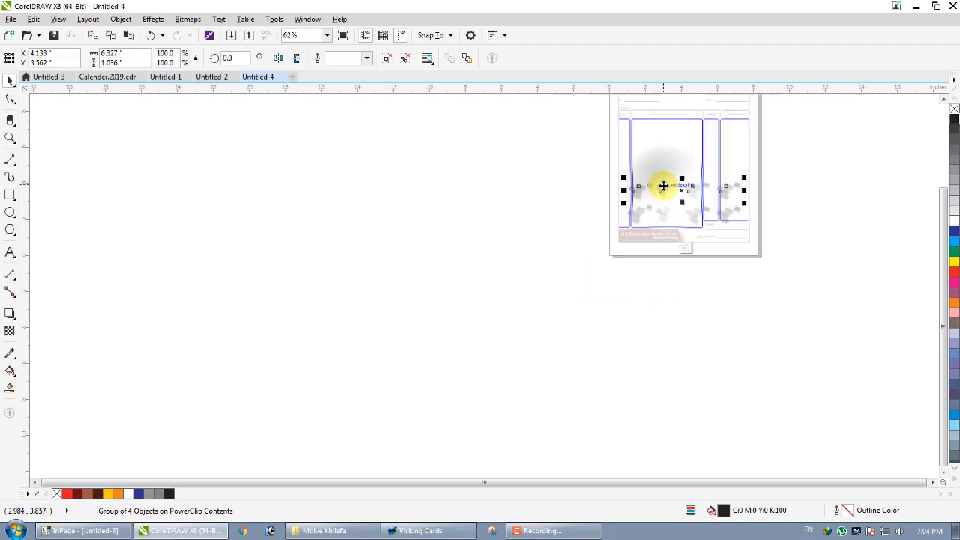
{"action": "scroll", "coordinate": [710, 128], "scroll_direction": "up", "scroll_amount": 3}
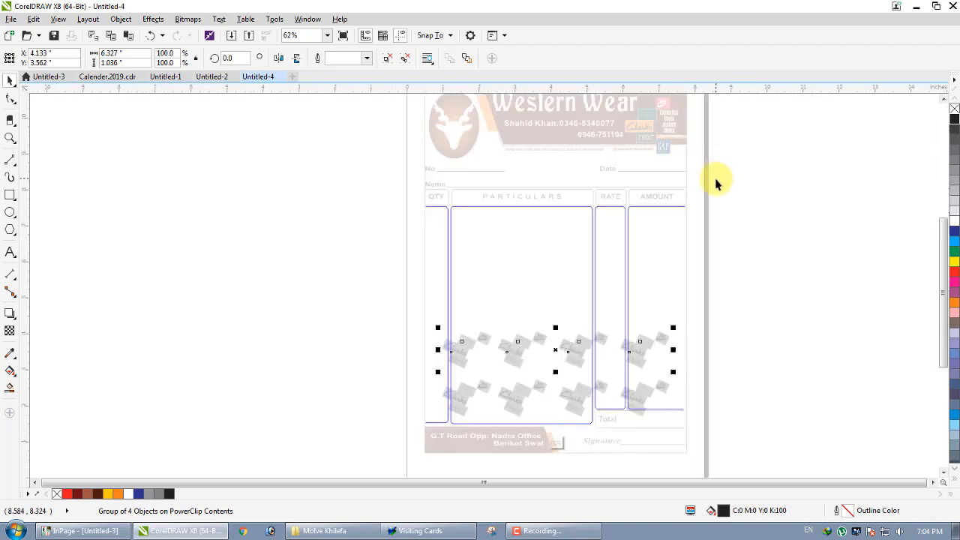
{"action": "key", "text": "ctrl+d"}
{"action": "key", "text": "ctrl+d"}
{"action": "key", "text": "ctrl+d"}
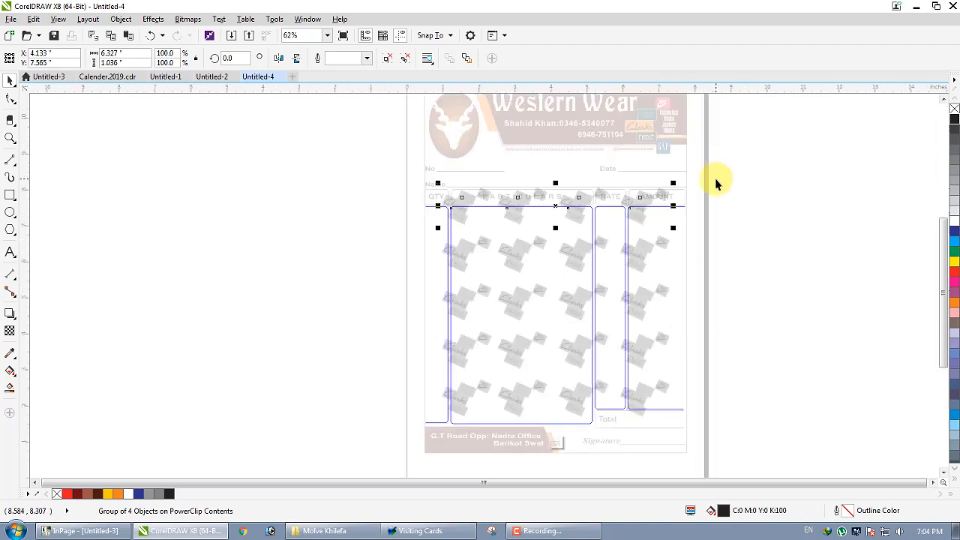
{"action": "key", "text": "ctrl+z"}
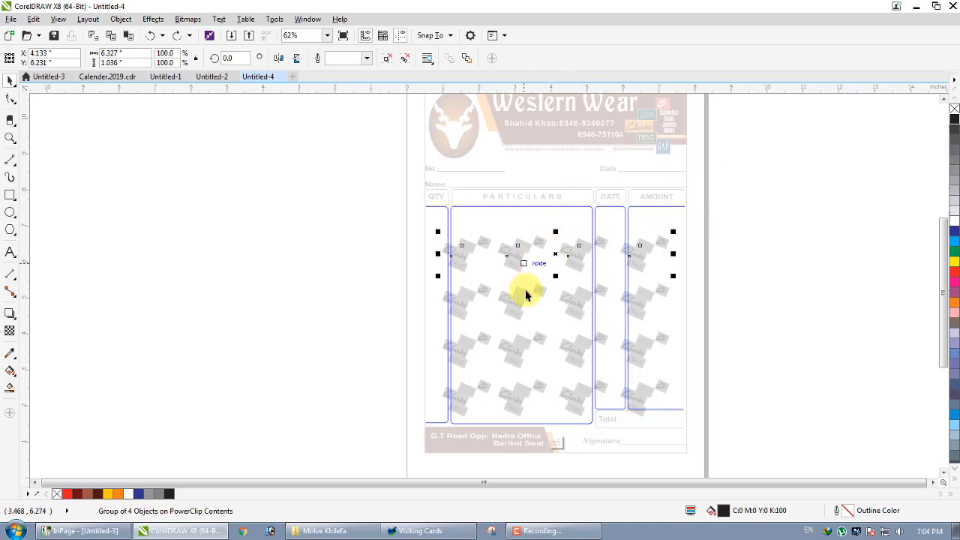
Enlarge all the logo rows to about 6.58 by 5.40 inches, move them up to about Y 4.55, and finish editing the PowerClip
{"action": "left_click_drag", "start_coordinate": [373, 209], "coordinate": [733, 398]}
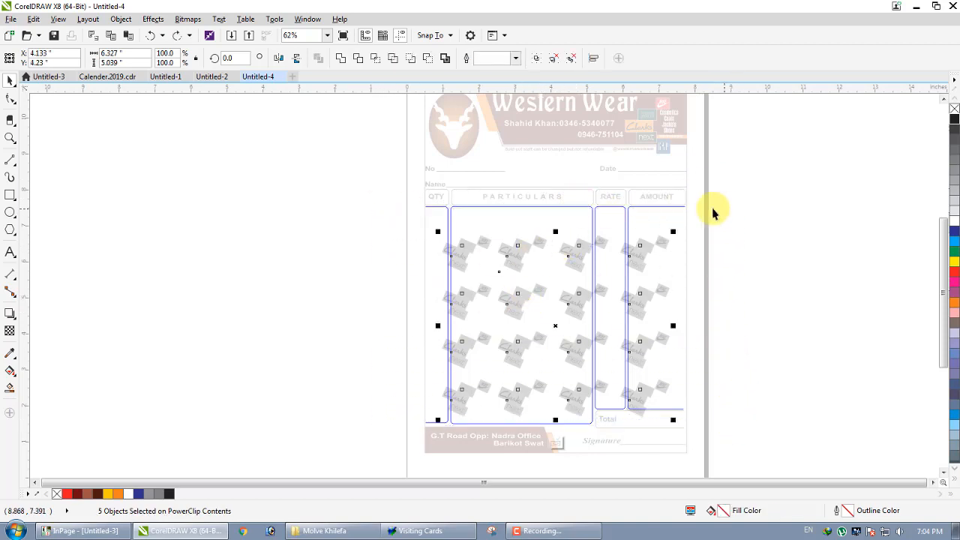
{"action": "left_click_drag", "start_coordinate": [676, 234], "coordinate": [682, 223]}
{"action": "left_click_drag", "start_coordinate": [559, 227], "coordinate": [559, 221]}
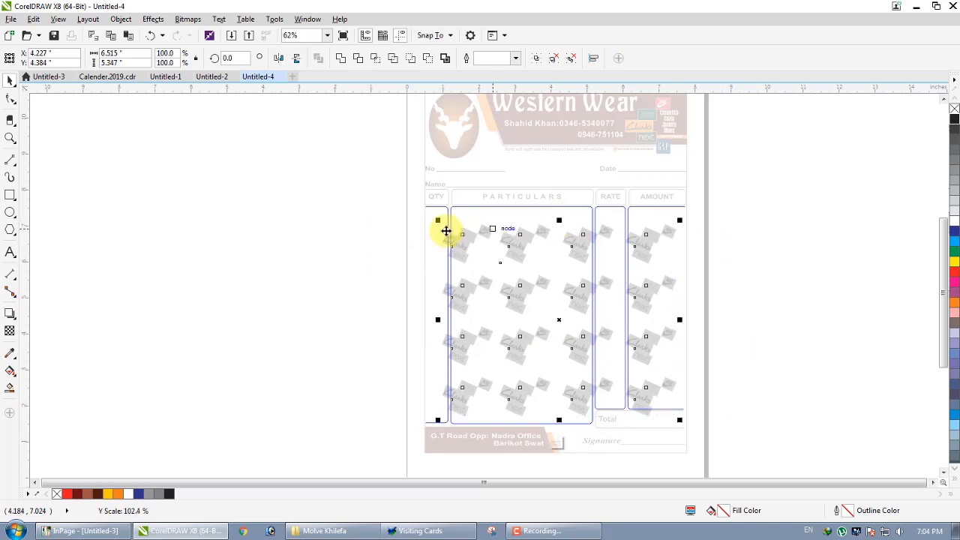
{"action": "left_click", "coordinate": [439, 224]}
{"action": "left_click_drag", "start_coordinate": [385, 198], "coordinate": [754, 433]}
{"action": "left_click_drag", "start_coordinate": [437, 218], "coordinate": [435, 216]}
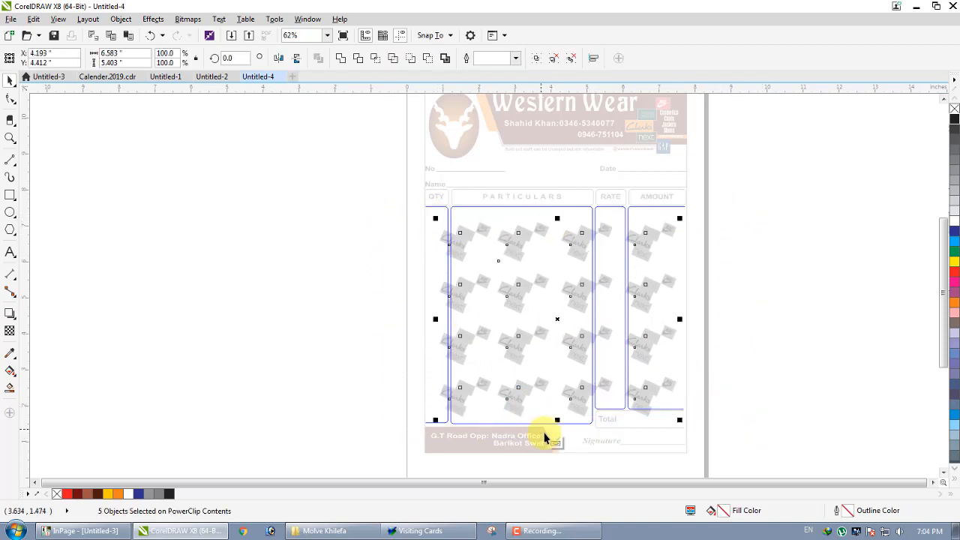
{"action": "left_click_drag", "start_coordinate": [532, 393], "coordinate": [536, 387]}
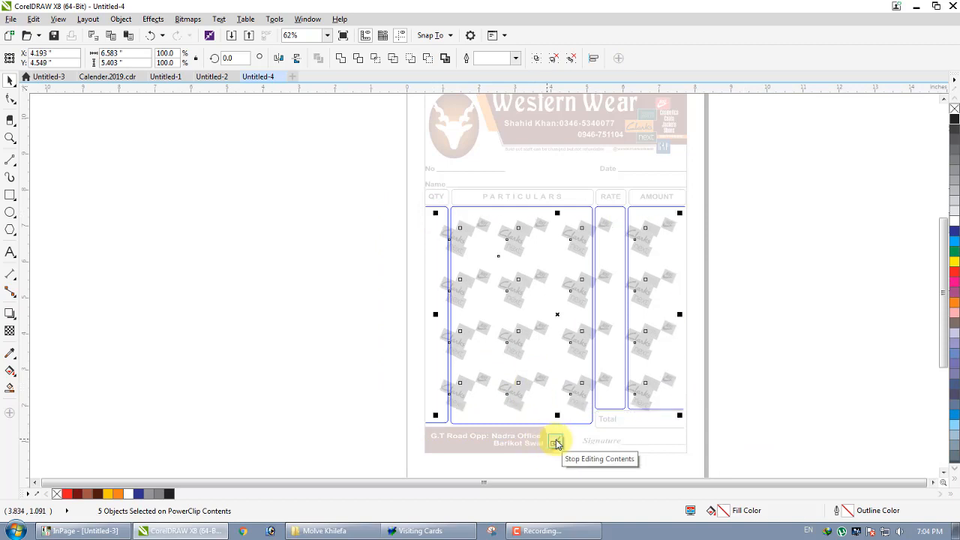
{"action": "left_click", "coordinate": [556, 444]}
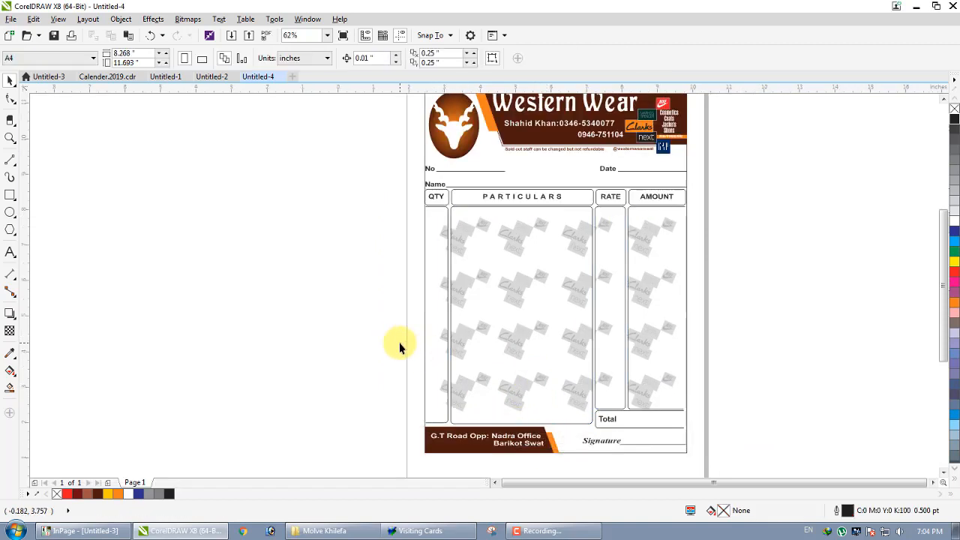
Review the header details, the watermarked table and the whole bill pad page
{"action": "scroll", "coordinate": [540, 171], "scroll_direction": "up", "scroll_amount": 3}
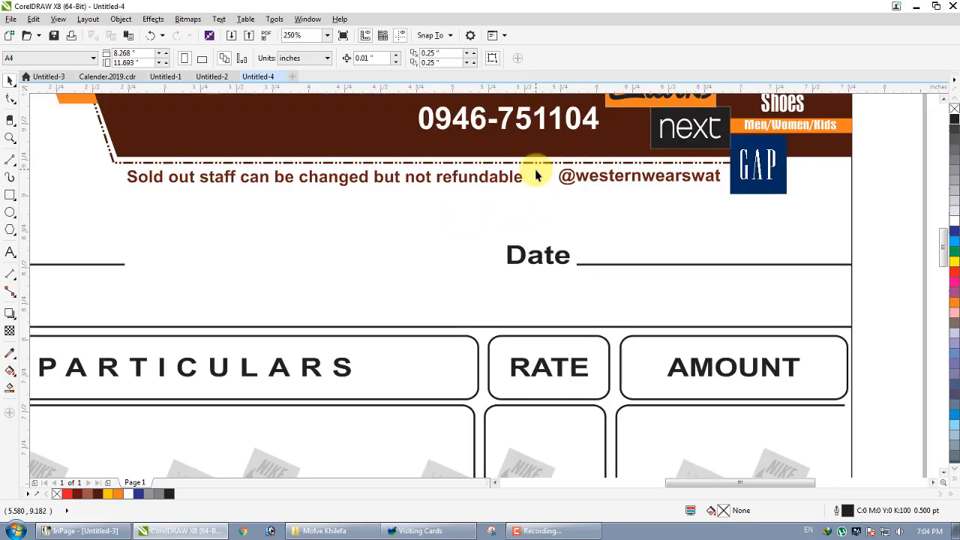
{"action": "scroll", "coordinate": [537, 174], "scroll_direction": "down", "scroll_amount": 3}
{"action": "key", "text": "z"}
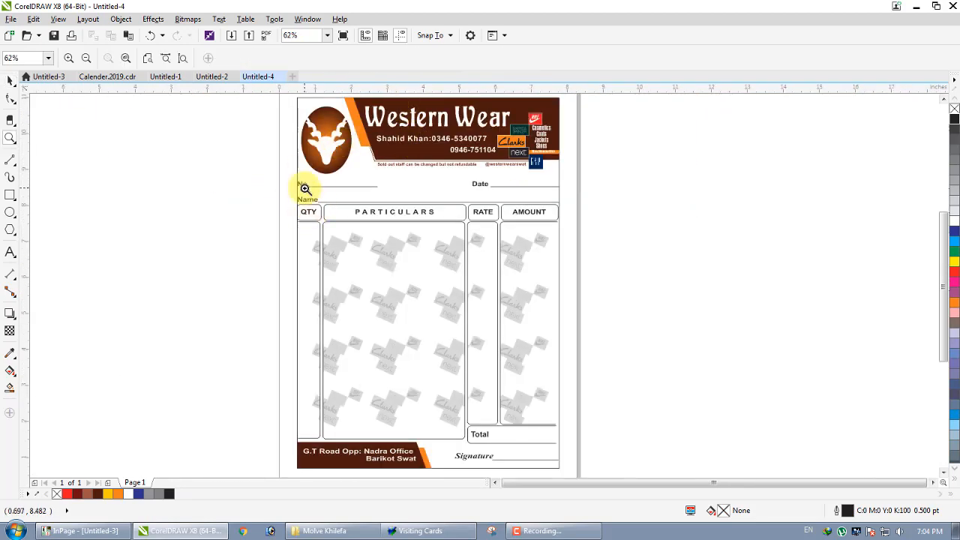
{"action": "scroll", "coordinate": [463, 85], "scroll_direction": "up", "scroll_amount": 2}
{"action": "key", "text": "space"}
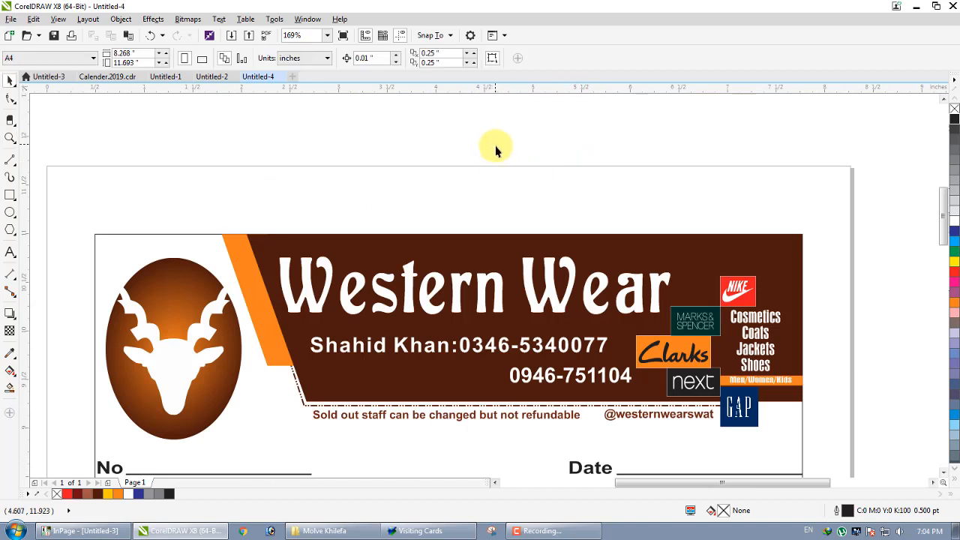
{"action": "scroll", "coordinate": [491, 466], "scroll_direction": "down", "scroll_amount": 2}
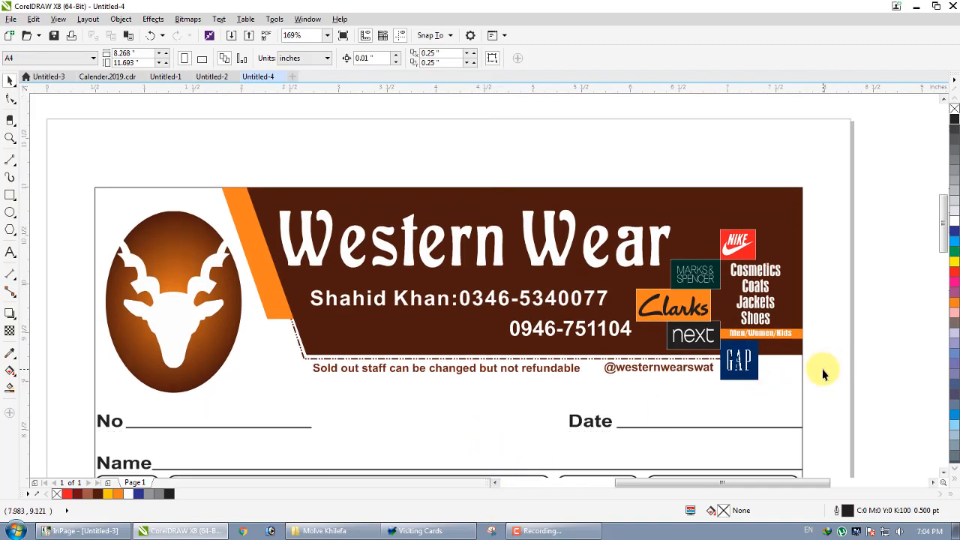
{"action": "key", "text": "shift+F4"}
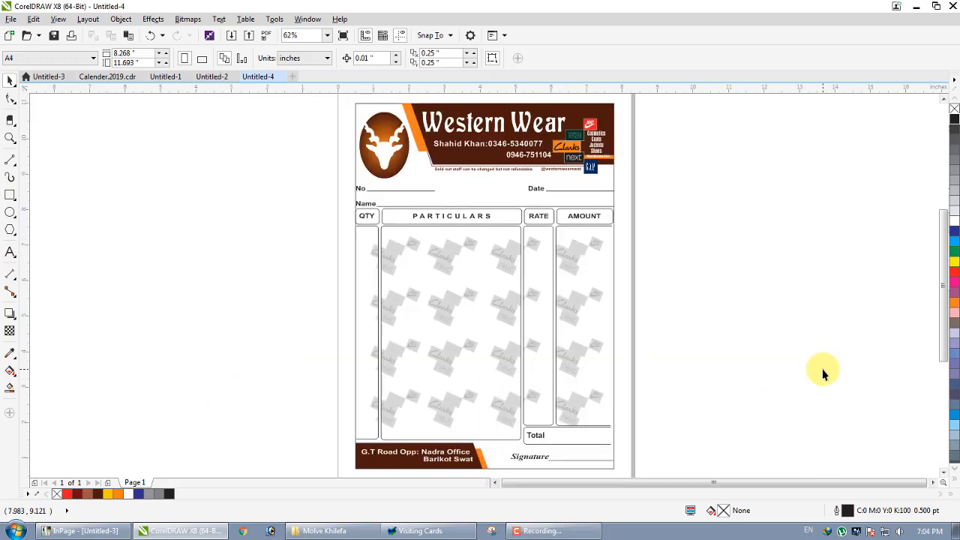